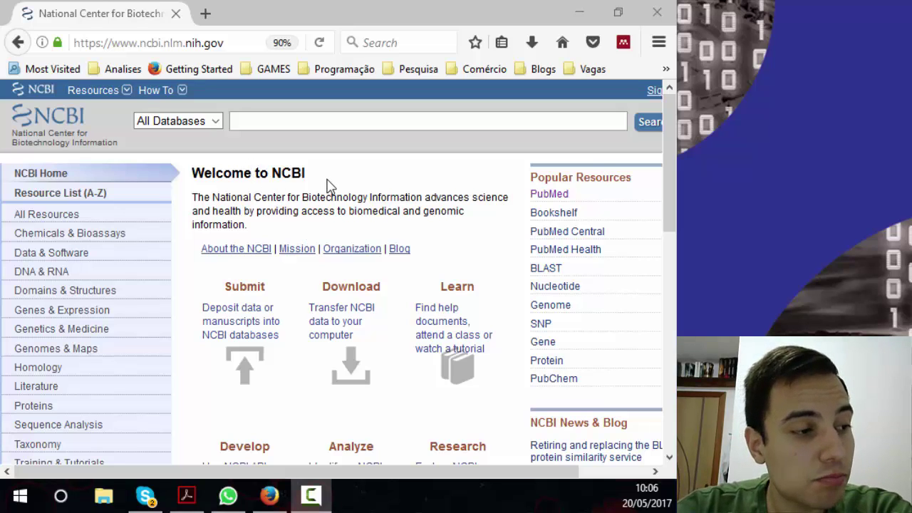
Reset the page zoom and reduce it to 70% so the full width of the NCBI home page fits.
left_click(282, 44)
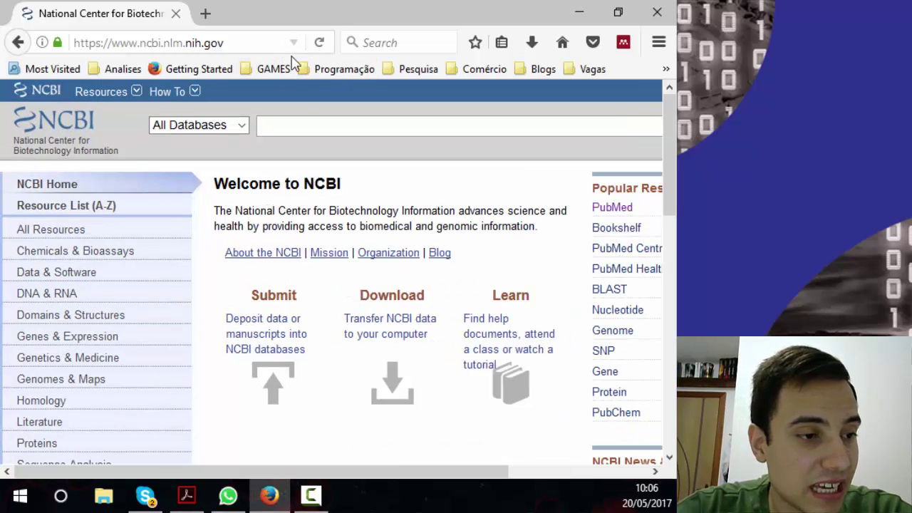
key("ctrl+minus")
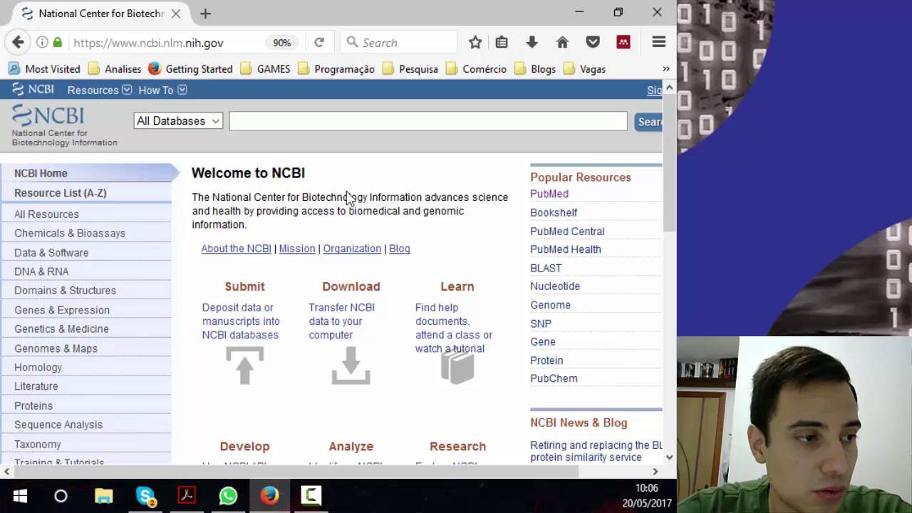
key("ctrl+minus")
key("ctrl+minus")
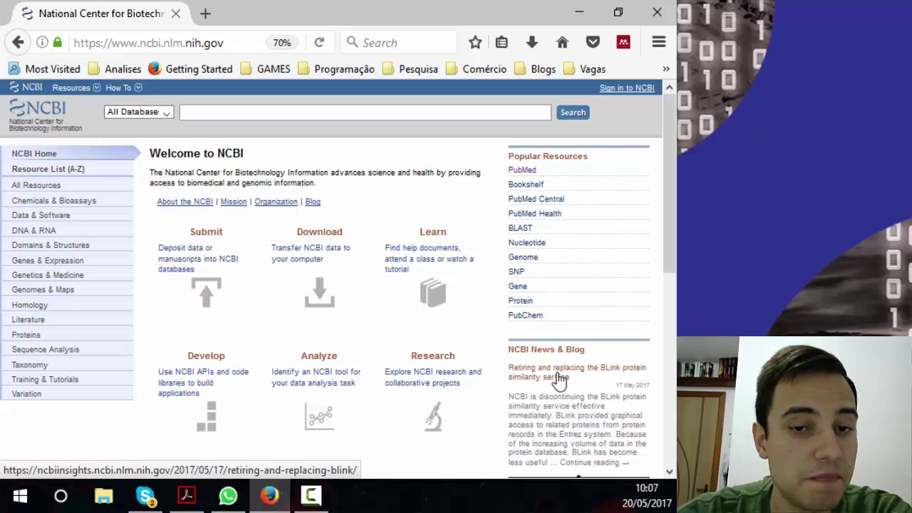
Examine the list of databases available for searching and the remaining content of the NCBI home page.
mouse_move(131, 505)
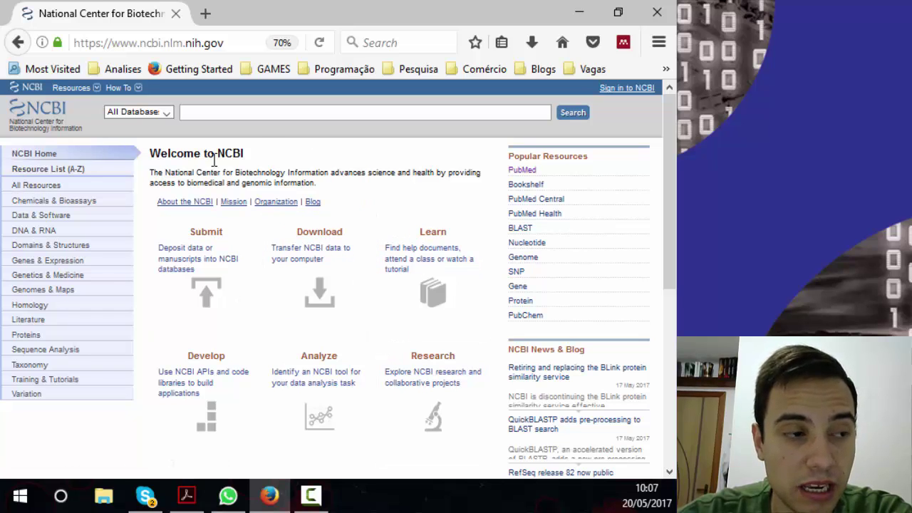
left_click(123, 113)
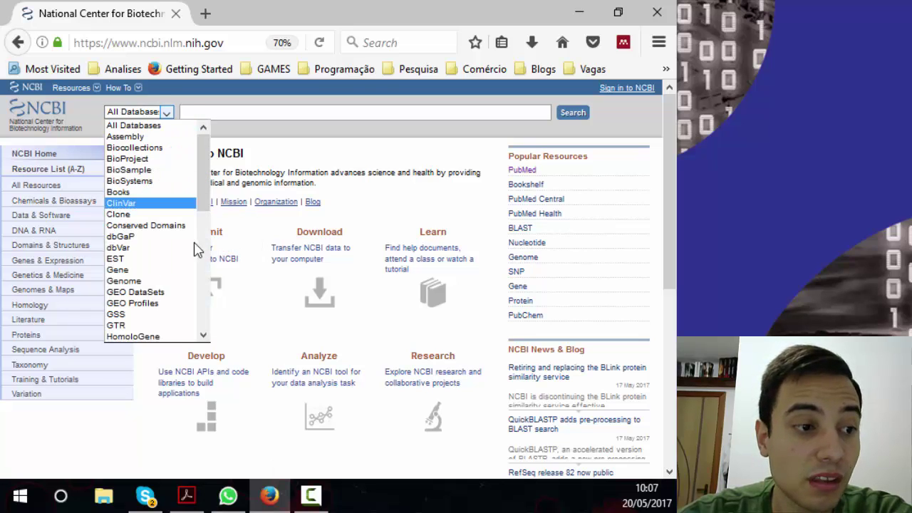
scroll(155, 257, "down", 2)
scroll(155, 257, "down", 6)
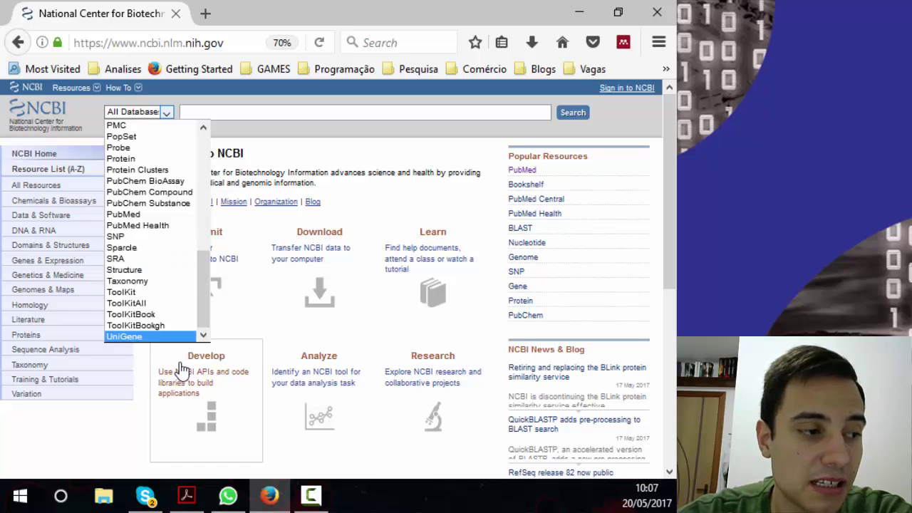
left_click(103, 432)
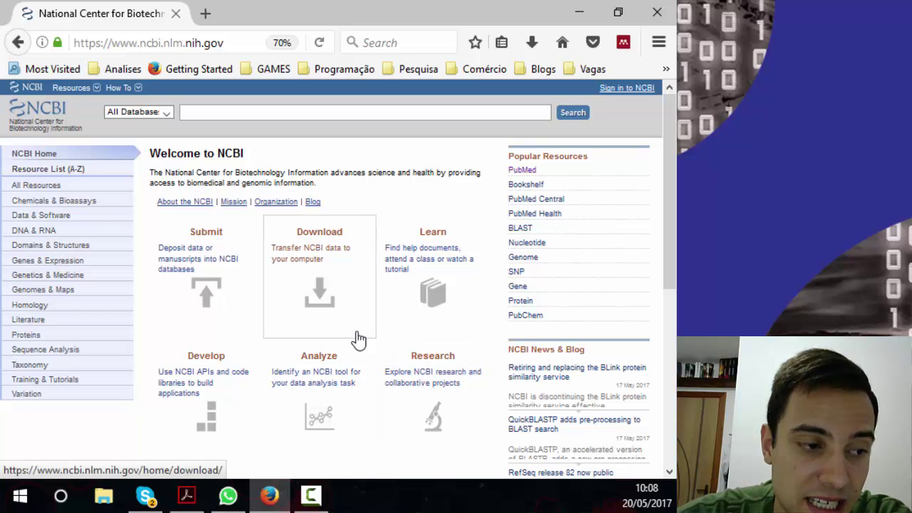
scroll(463, 345, "down", 2)
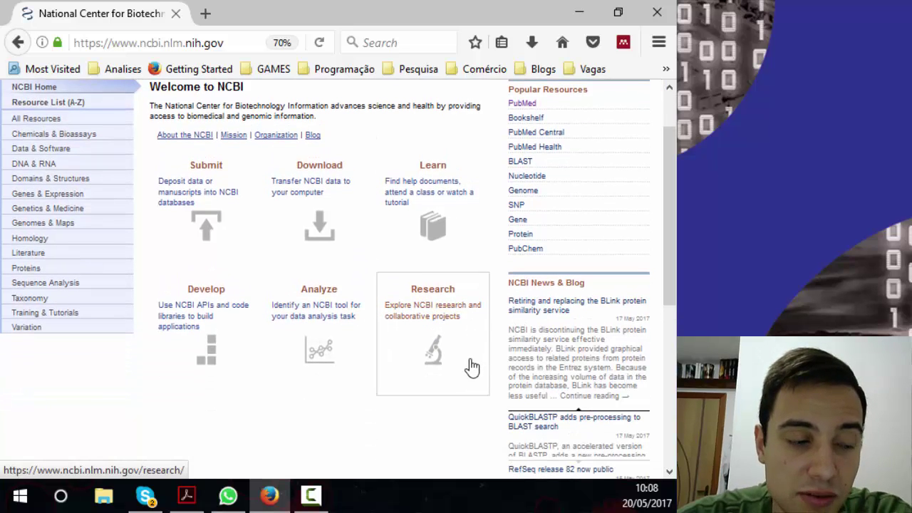
scroll(473, 368, "down", 8)
scroll(371, 352, "up", 10)
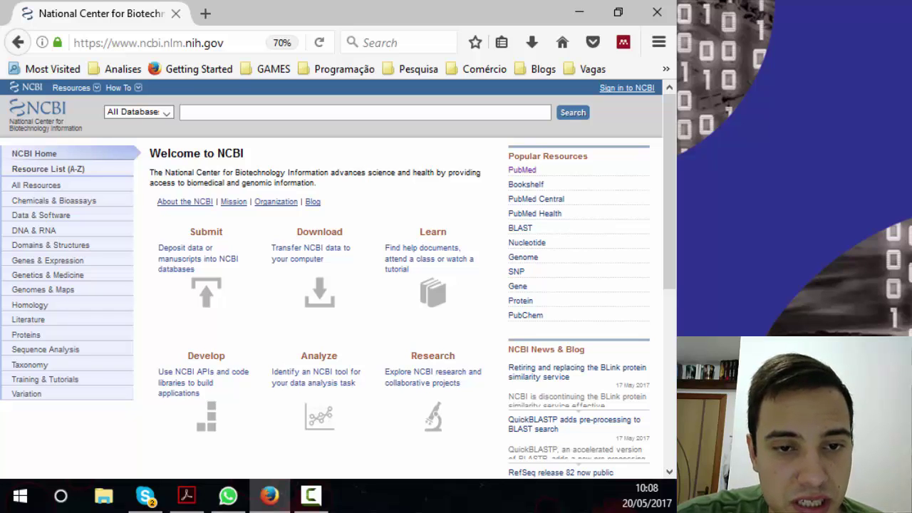
Open the cross-database search page without a query and review the Literature, Health, Genomes, Genes, Proteins and Chemicals categories.
left_click(560, 115)
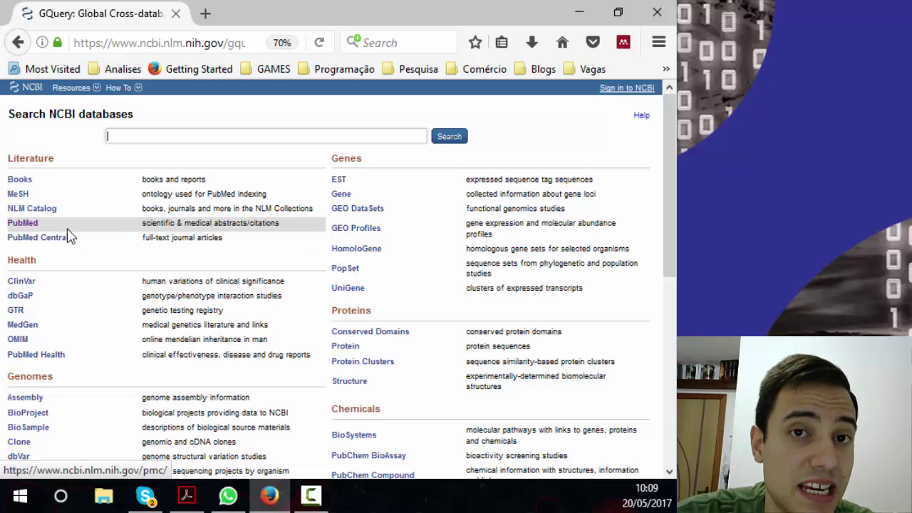
scroll(68, 239, "down", 2)
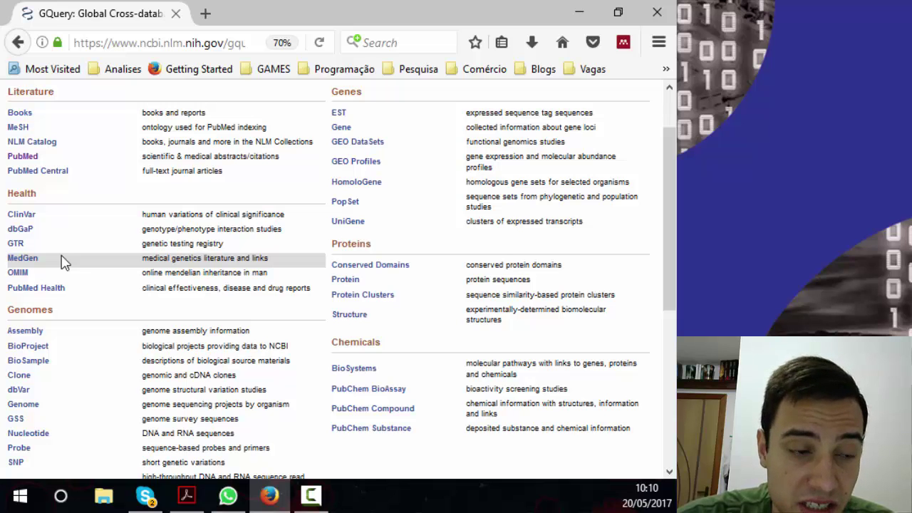
scroll(61, 261, "down", 3)
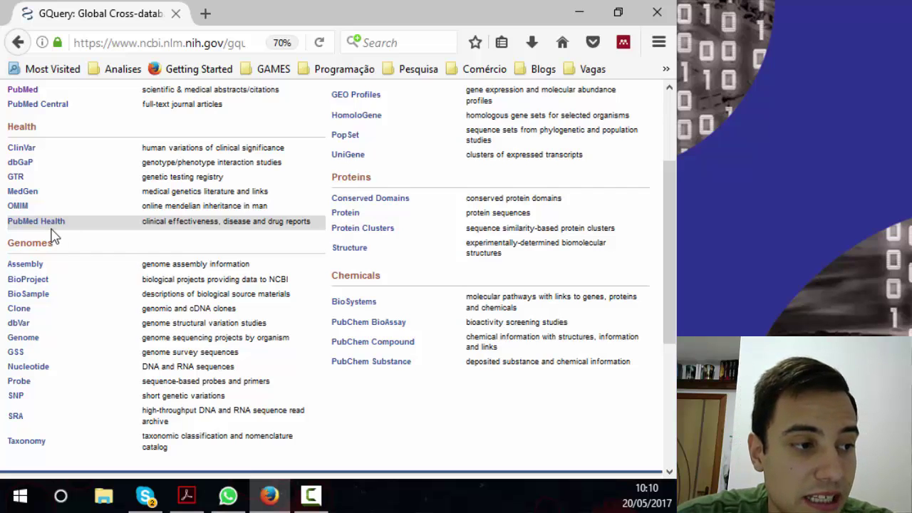
scroll(54, 236, "down", 2)
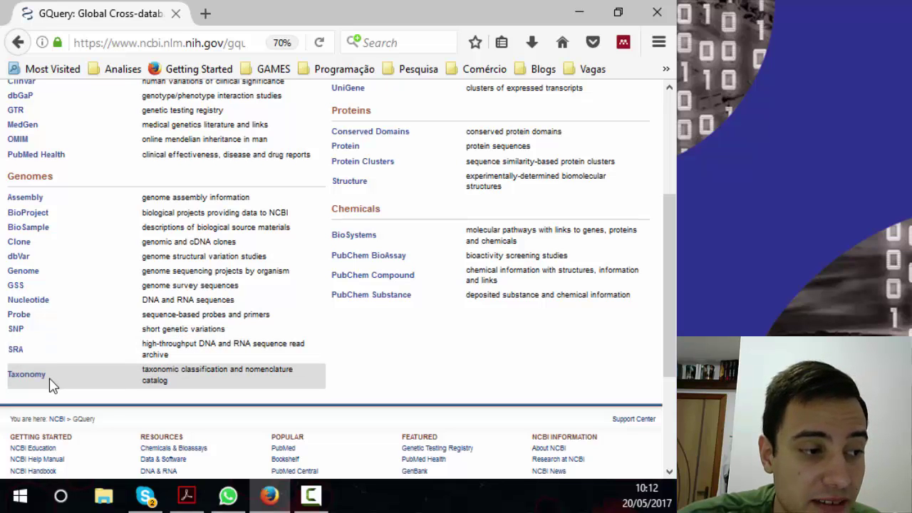
scroll(274, 313, "up", 5)
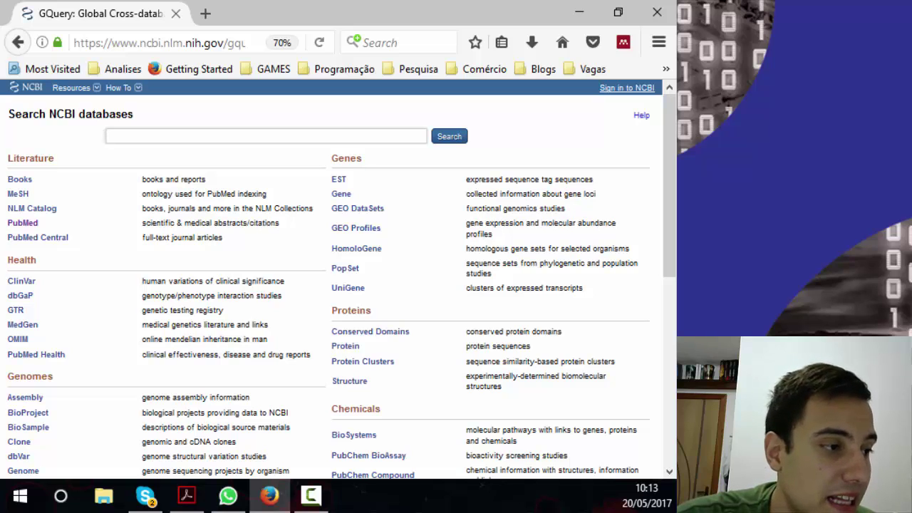
Search all NCBI databases for CASP1 from the cross-database page and review the results per database.
type("c")
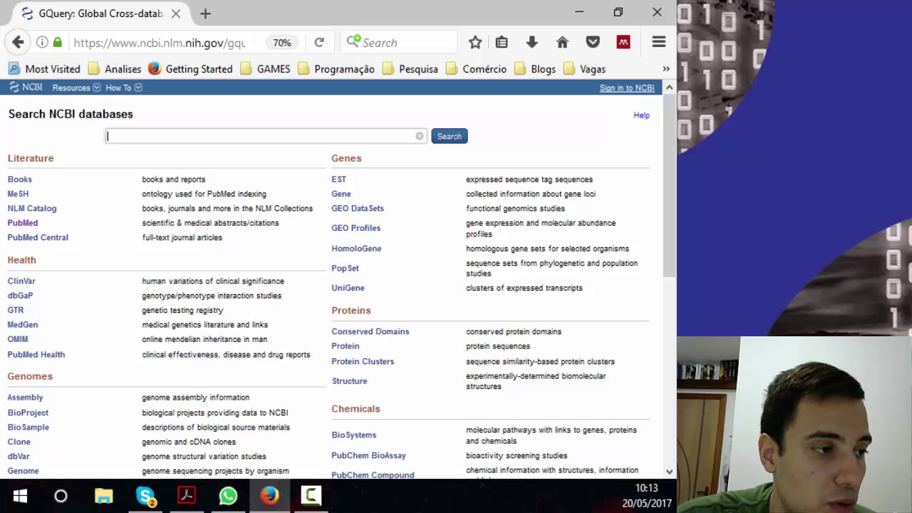
type("C")
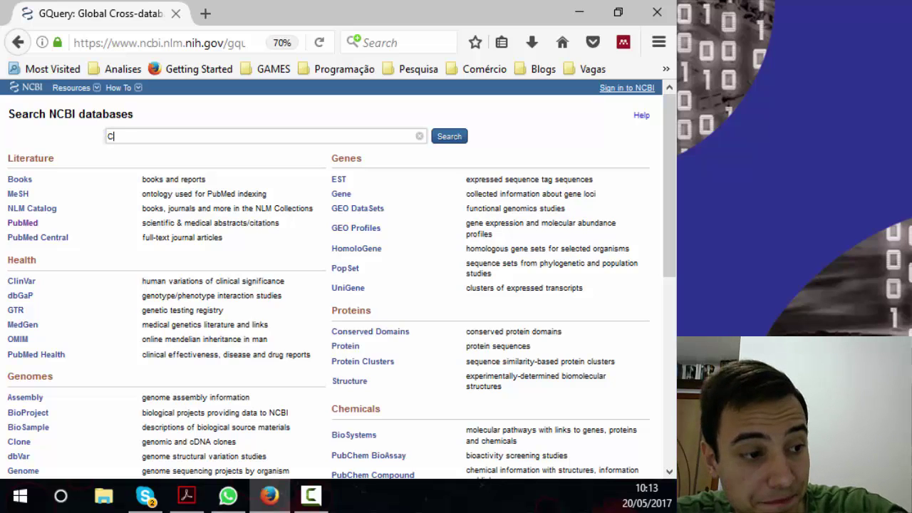
type("AS")
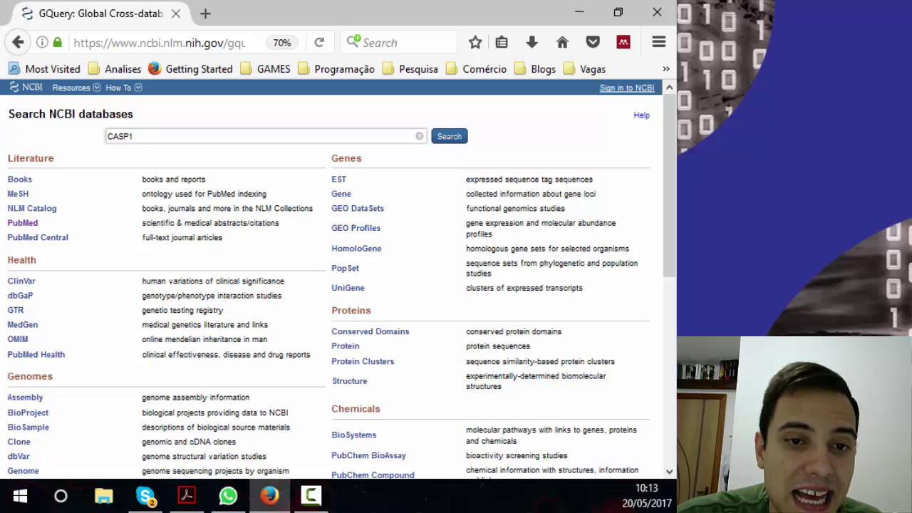
type("P1")
key("Return")
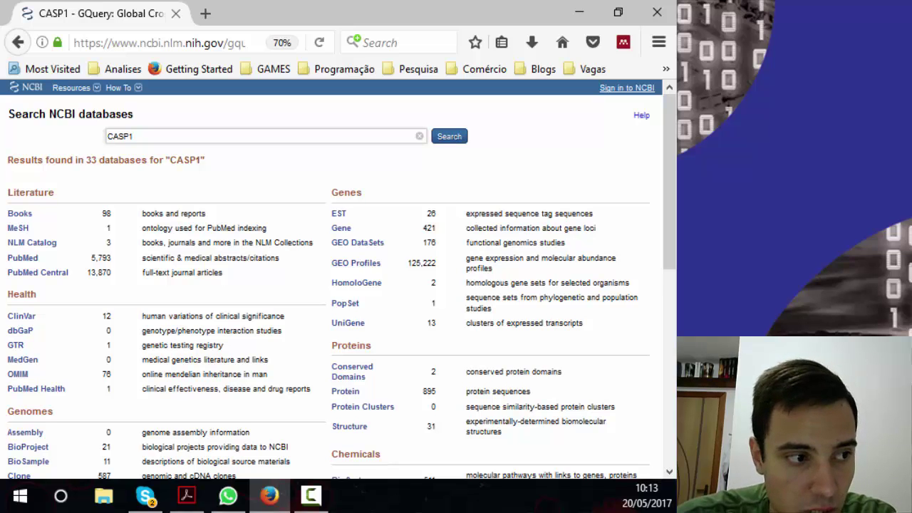
scroll(310, 265, "down", 5)
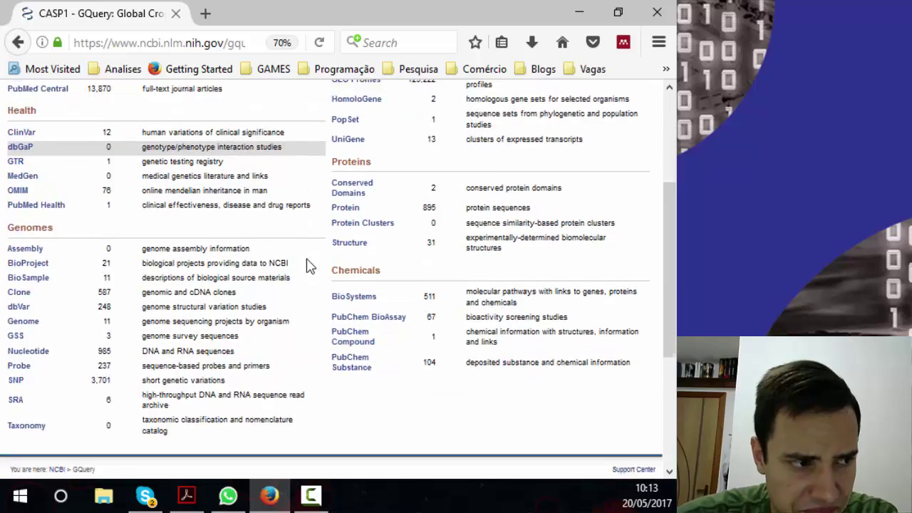
scroll(310, 265, "down", 6)
scroll(308, 265, "up", 11)
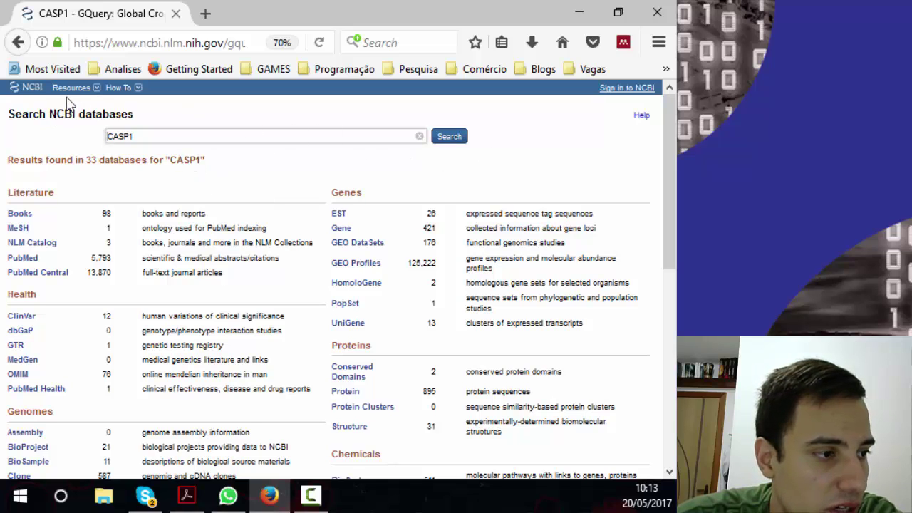
Return to the NCBI home page and search all databases for CASP1 from there.
left_click(30, 91)
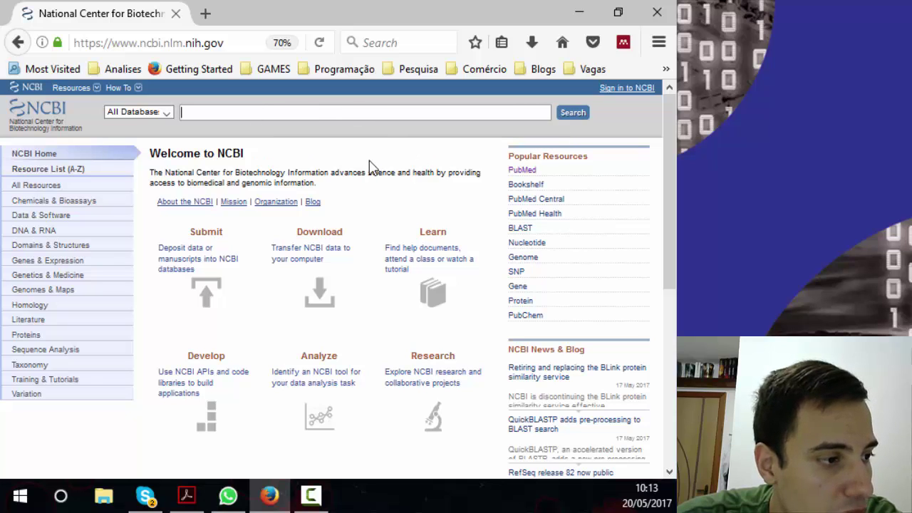
type("CASP1")
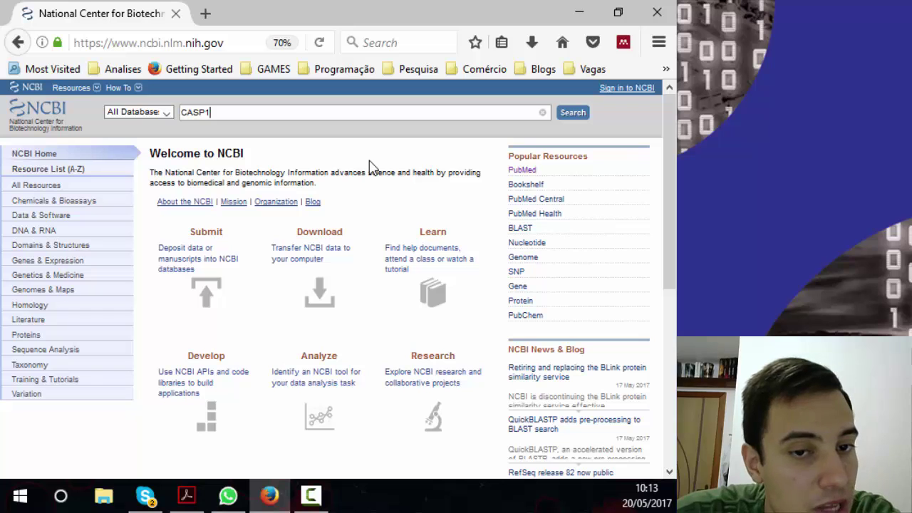
key("Return")
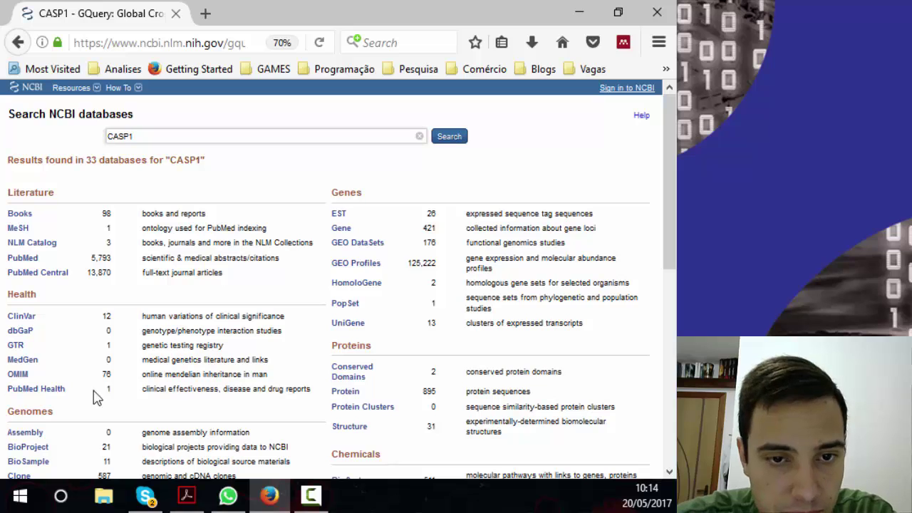
Open the CASP1 results in the Gene database and restrict them to the organism Homo sapiens.
left_click(343, 232)
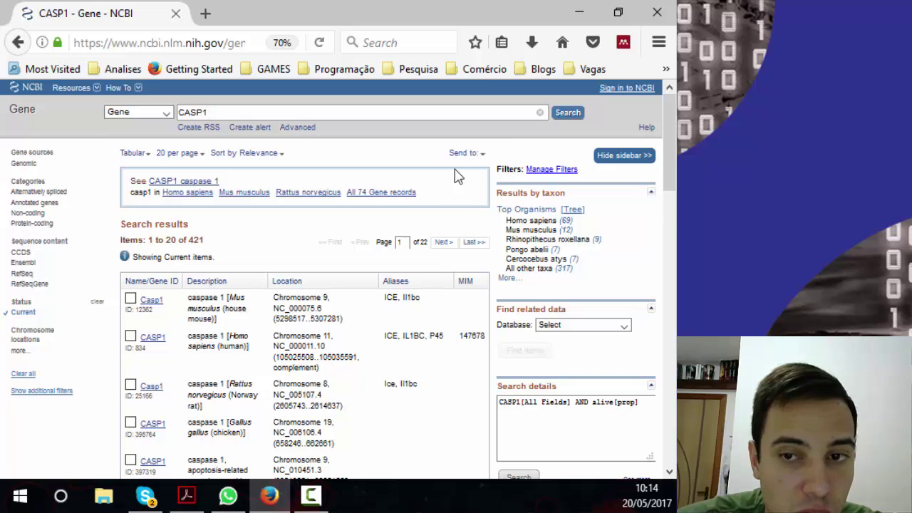
left_click(541, 221)
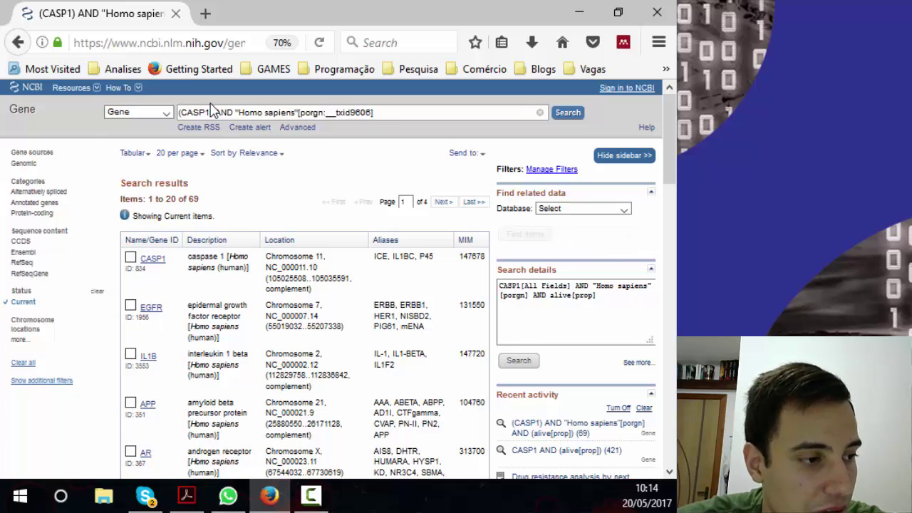
Examine the generated query for CASP1 in Homo sapiens and the gene records listed in the results.
left_click_drag(373, 114, 177, 117)
left_click(188, 114)
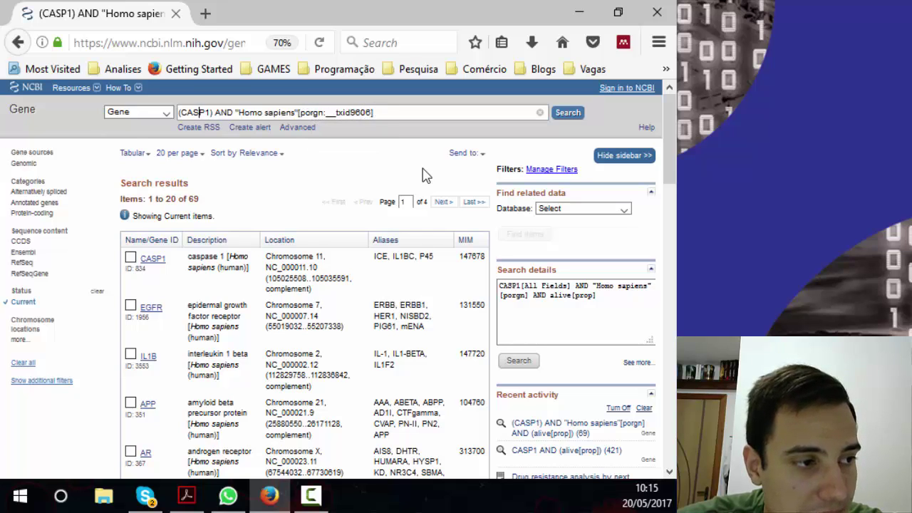
scroll(251, 311, "down", 2)
scroll(251, 311, "down", 1)
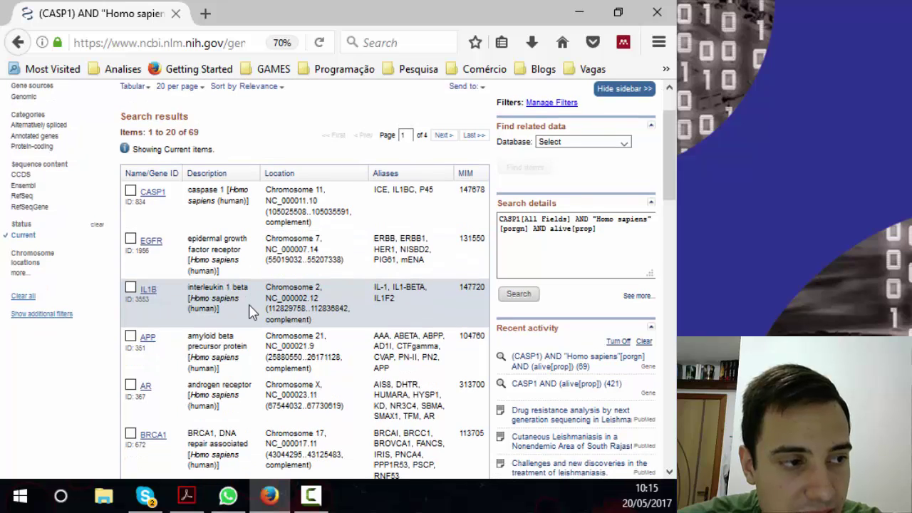
scroll(251, 311, "down", 3)
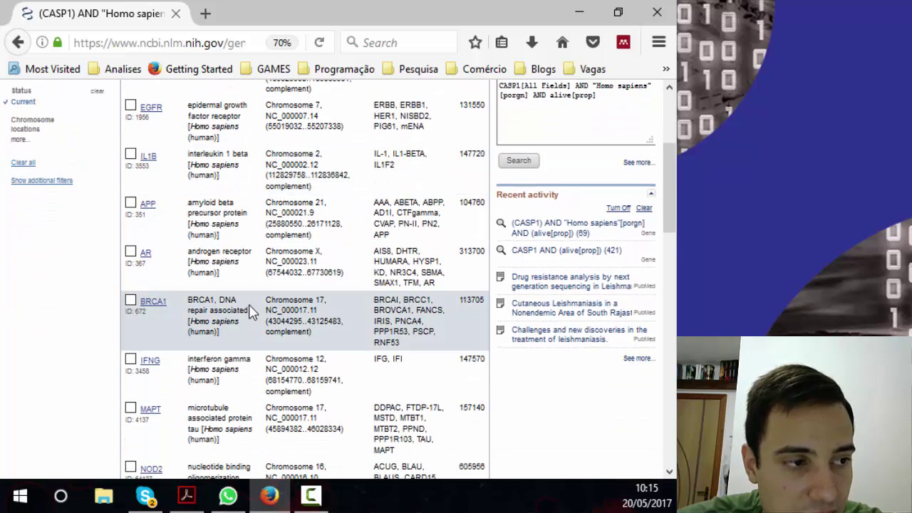
scroll(250, 311, "down", 2)
mouse_move(517, 211)
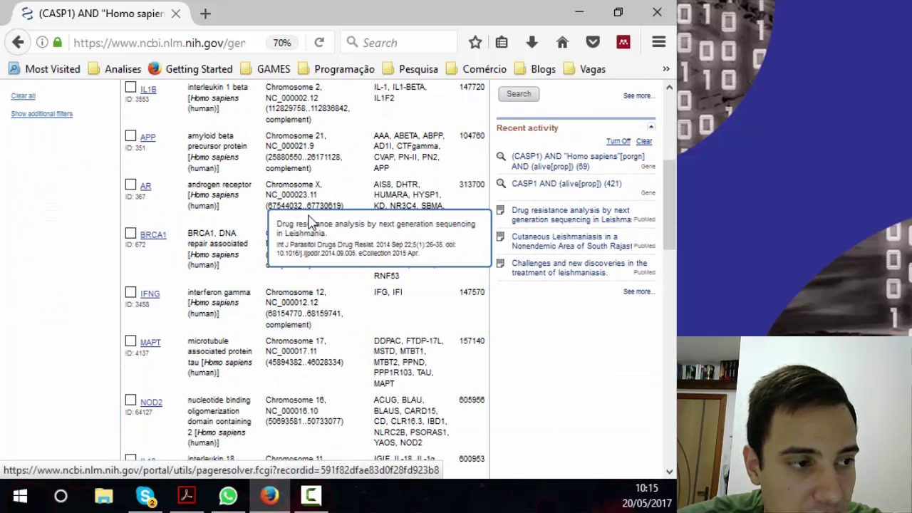
scroll(159, 238, "up", 6)
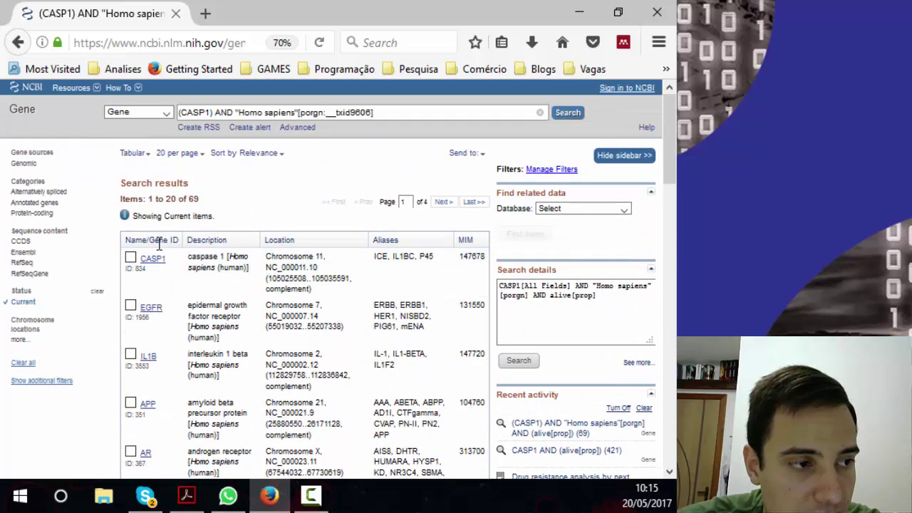
Open the advanced search builder for Gene and enter CASP1 as the first term in All Fields.
left_click(303, 131)
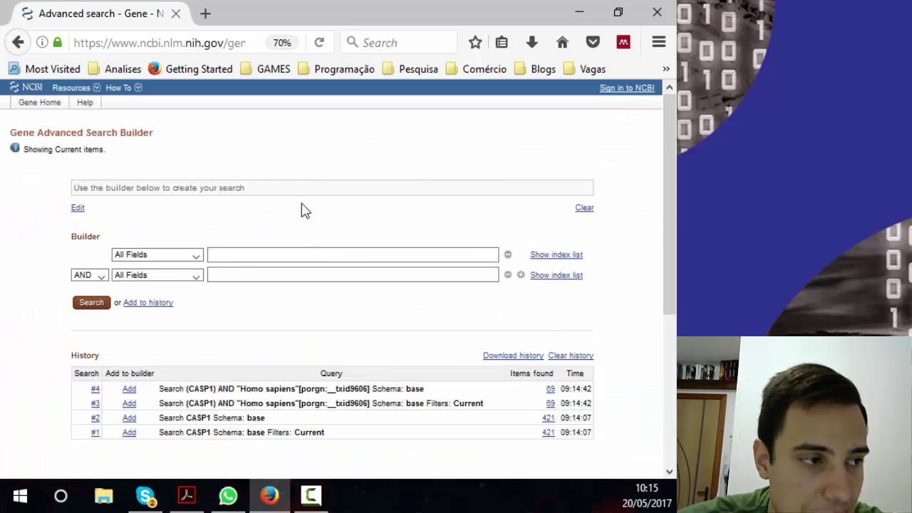
left_click(230, 257)
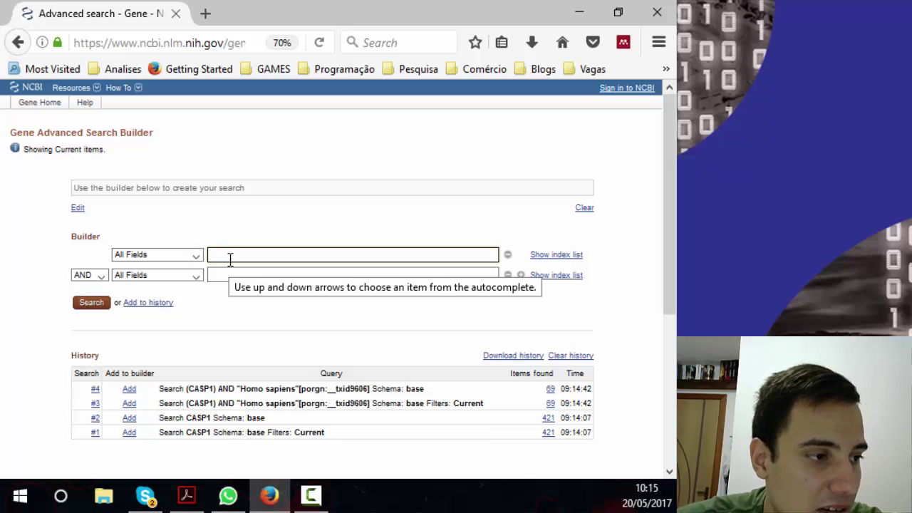
type("CASP1")
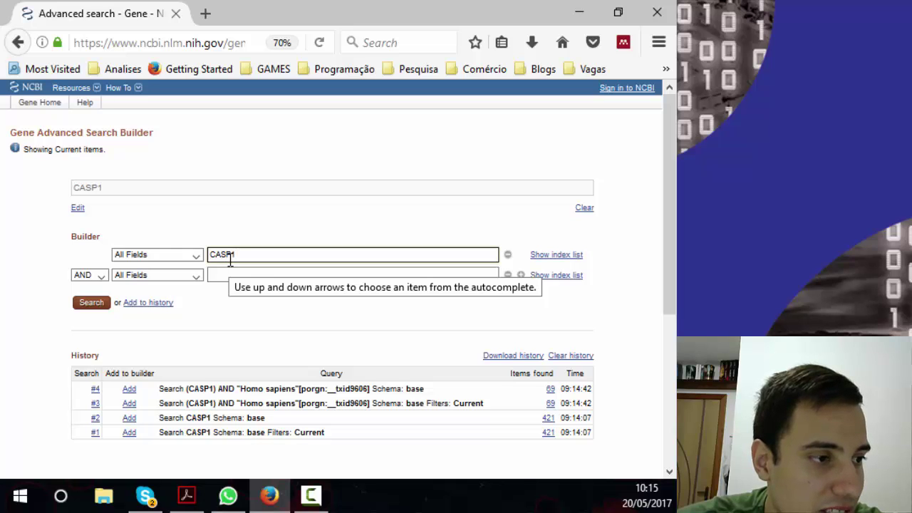
Add Homo Sapiens as an Organism term combined by AND with CASP1 in the search builder and run the search.
left_click(132, 278)
scroll(143, 307, "down", 5)
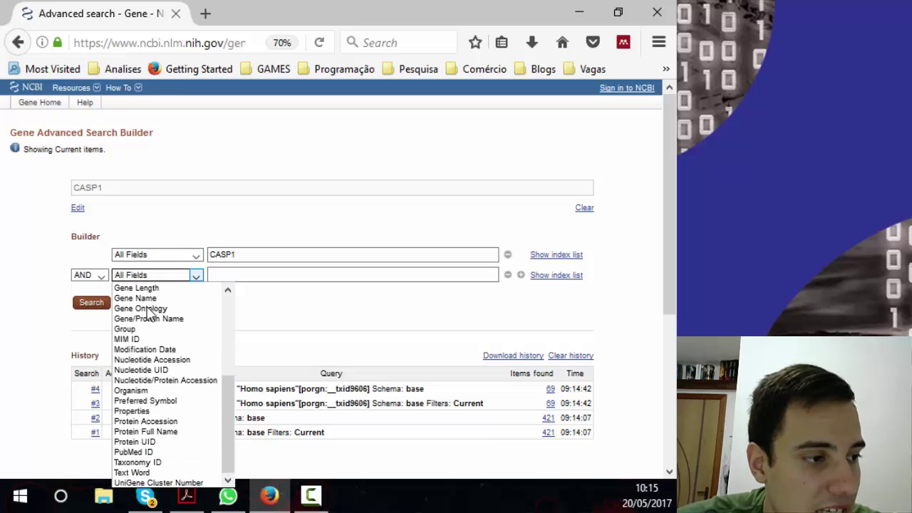
left_click(164, 391)
left_click(321, 276)
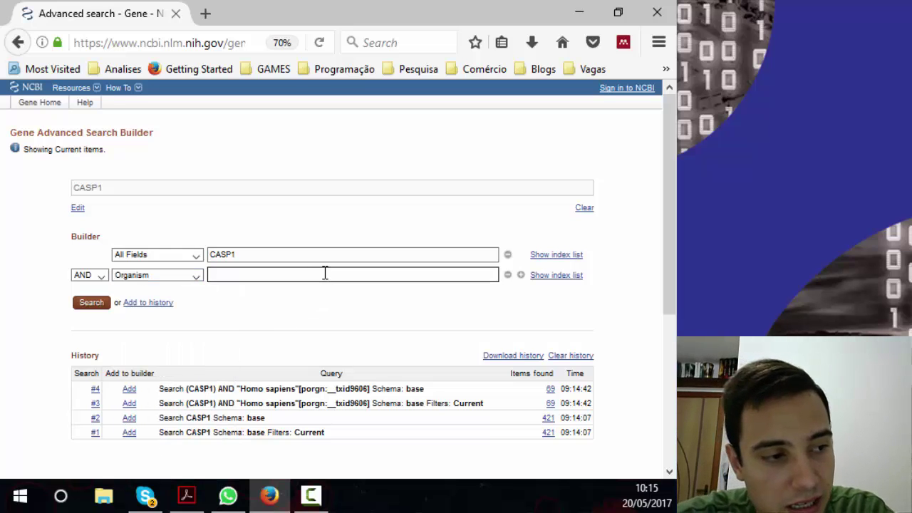
type("Homo")
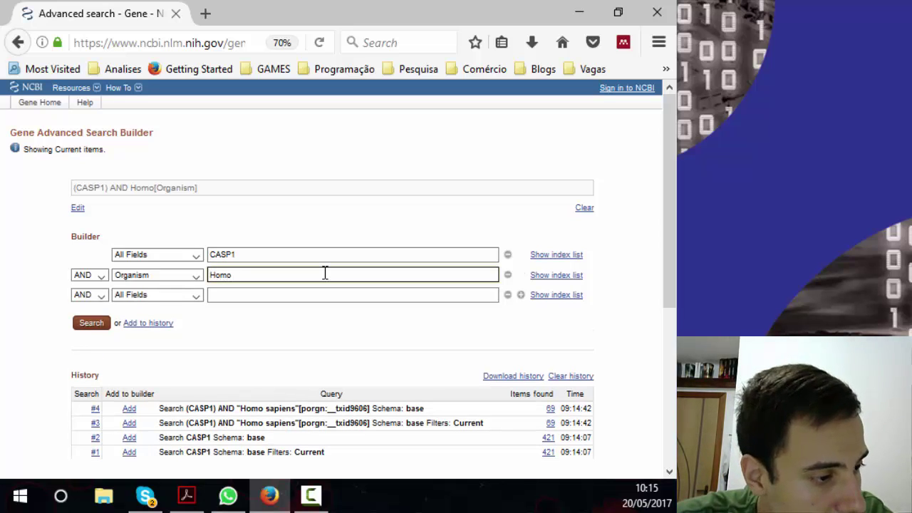
type(" Sapien")
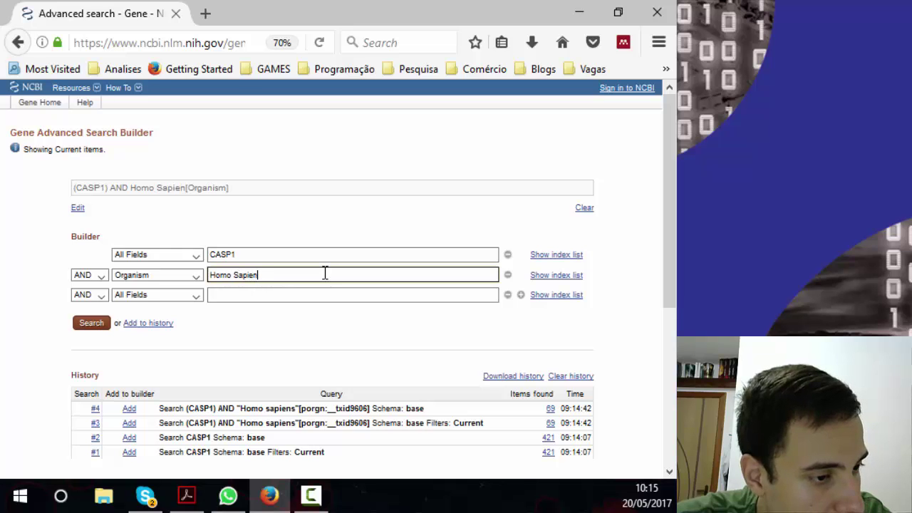
type("s")
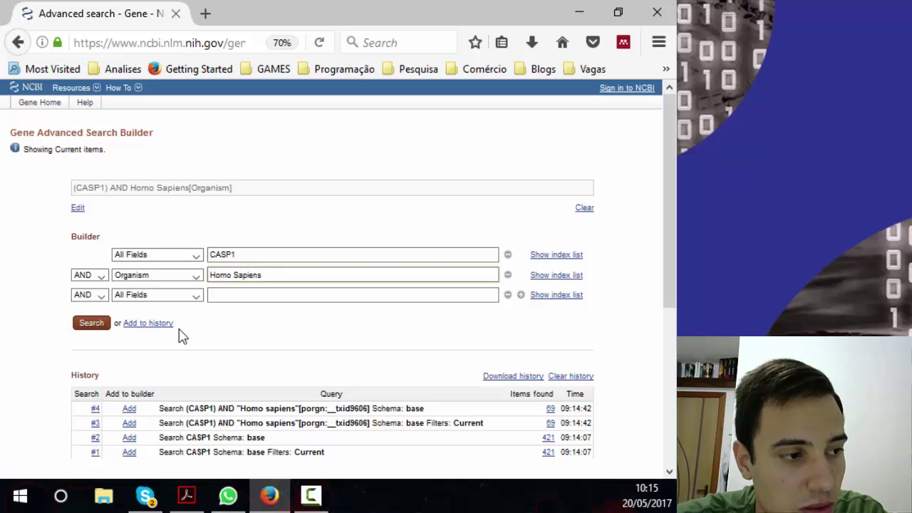
left_click(89, 324)
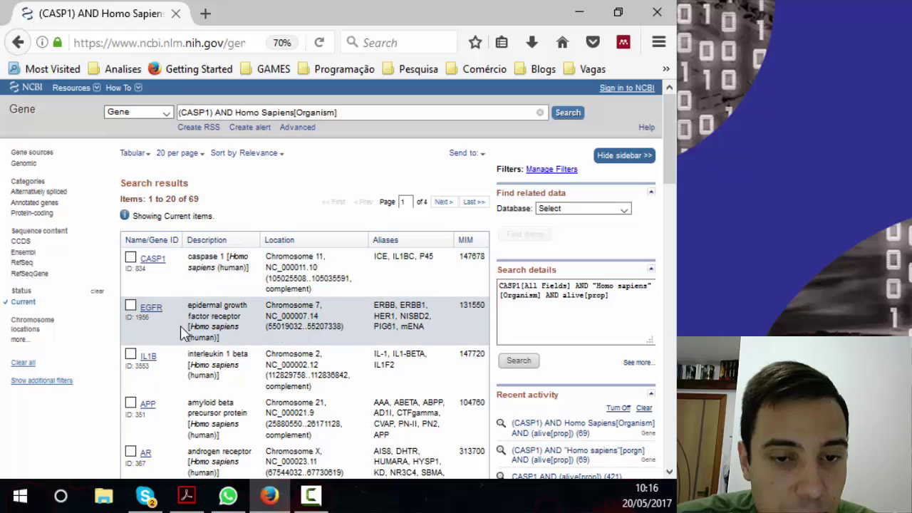
Look through the first page of human CASP1 gene results and go to the following page.
scroll(191, 290, "down", 5)
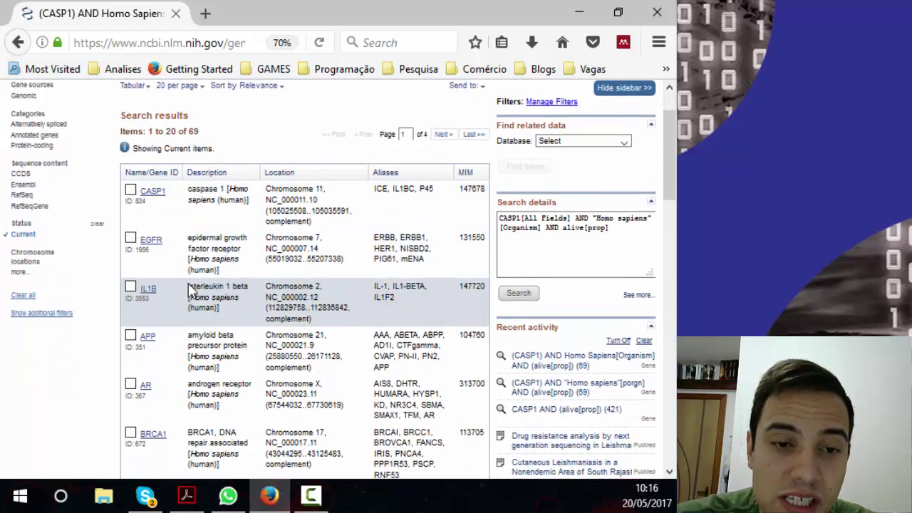
scroll(191, 290, "down", 5)
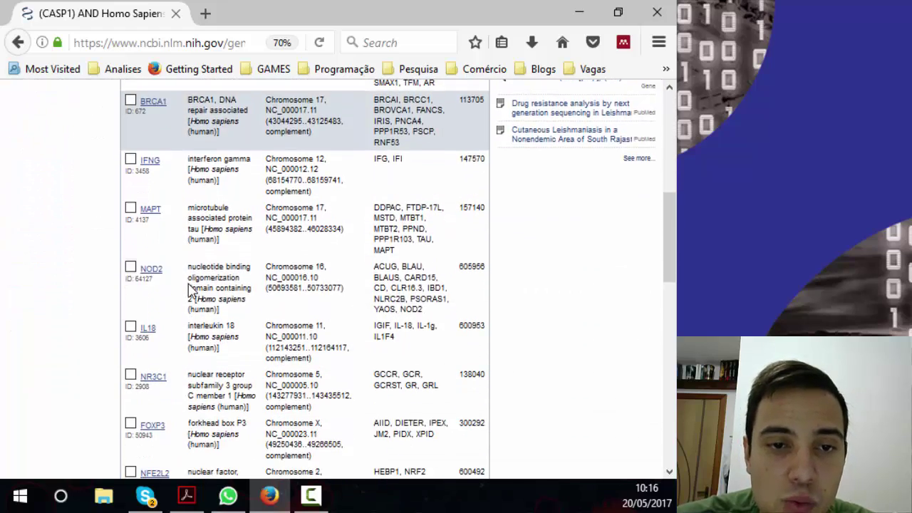
scroll(191, 290, "down", 4)
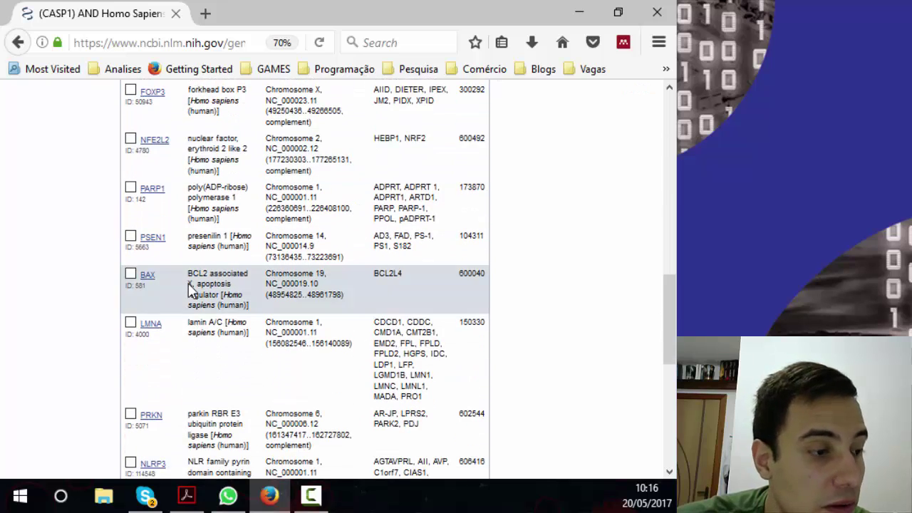
scroll(191, 290, "down", 5)
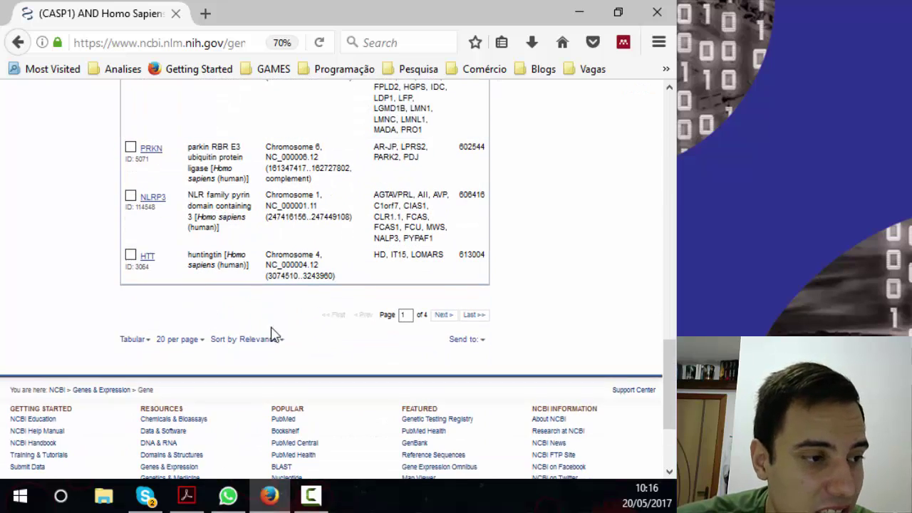
left_click(442, 317)
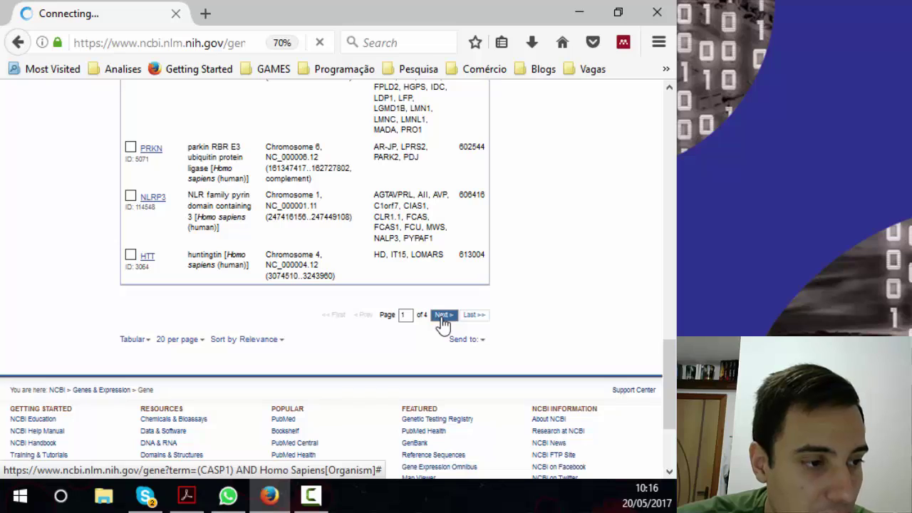
Open the CASP8 (caspase 8) human gene record from the second page of results.
scroll(441, 324, "up", 10)
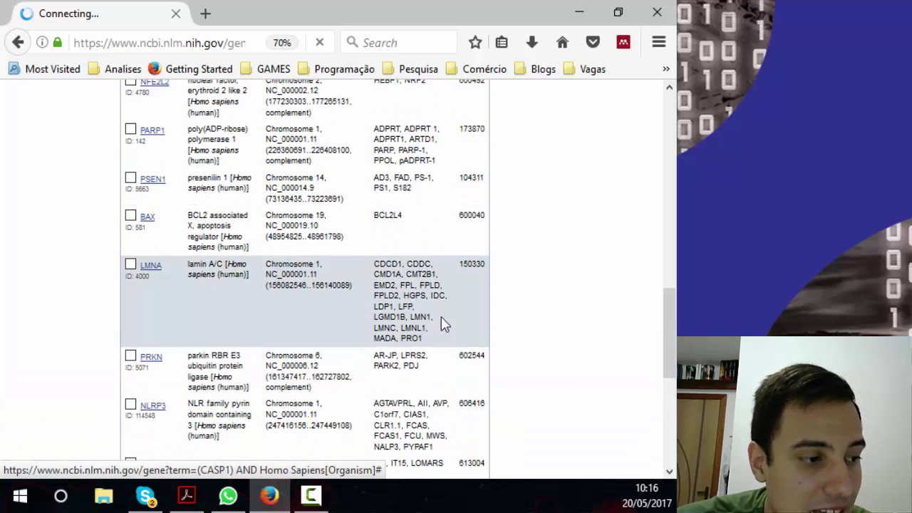
scroll(442, 324, "up", 3)
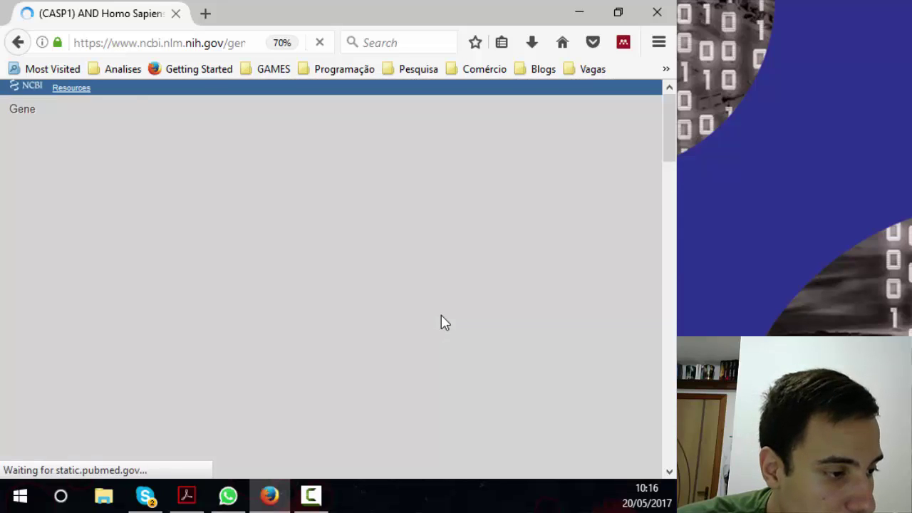
scroll(442, 314, "down", 2)
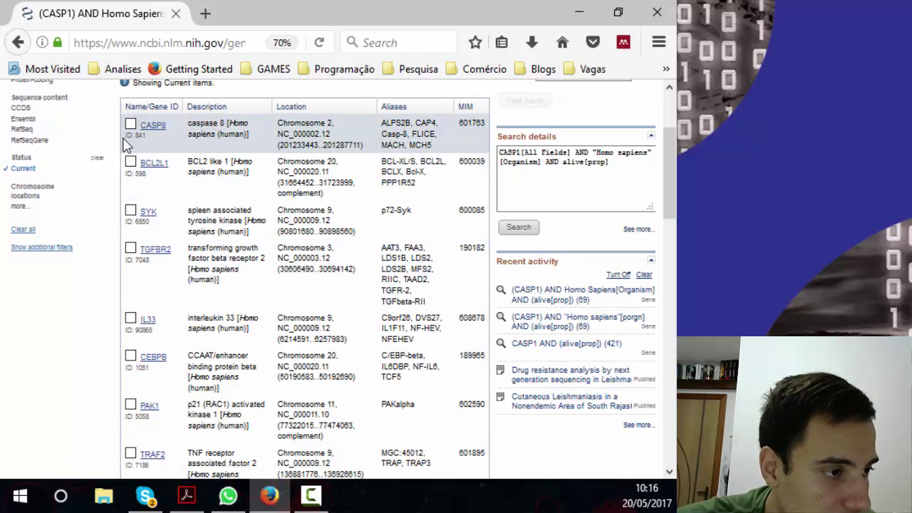
left_click(158, 129)
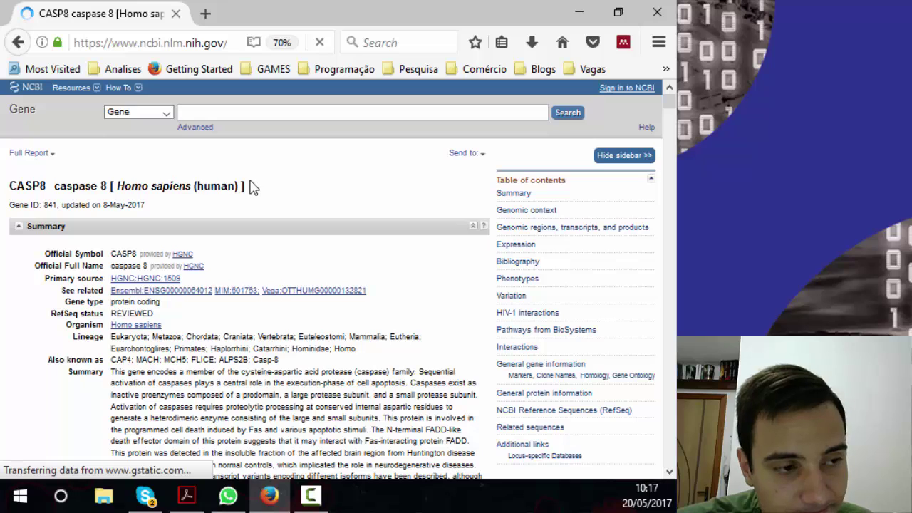
Examine the Summary section of the CASP8 record, including its official symbol, full name, gene type and functional description.
scroll(253, 181, "down", 2)
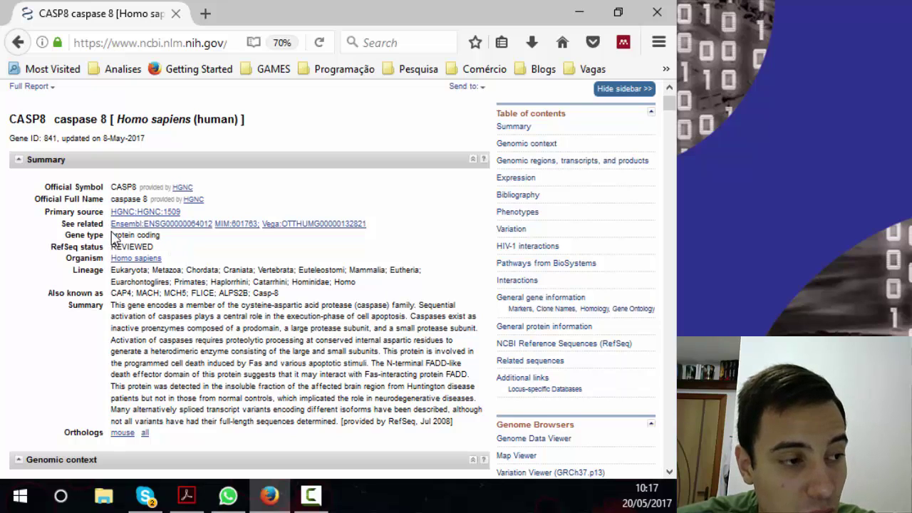
left_click_drag(114, 236, 162, 229)
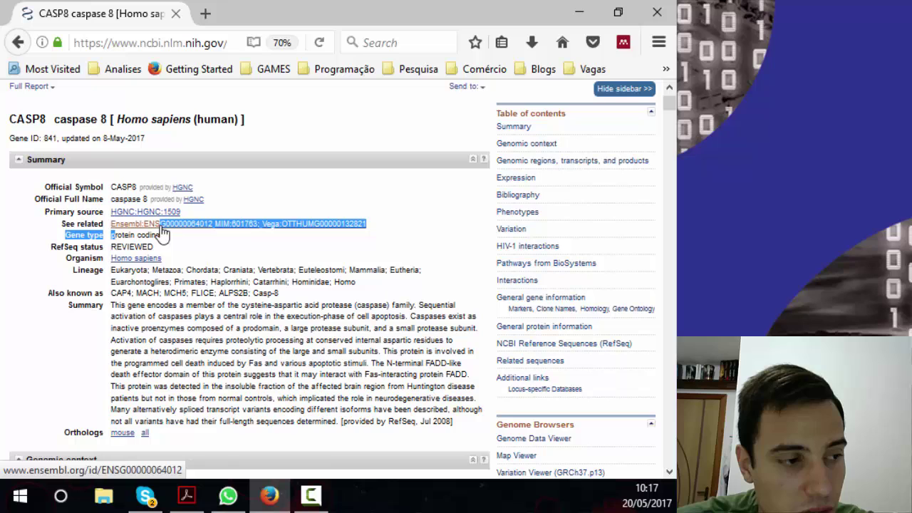
triple_click(125, 186)
left_click(126, 188)
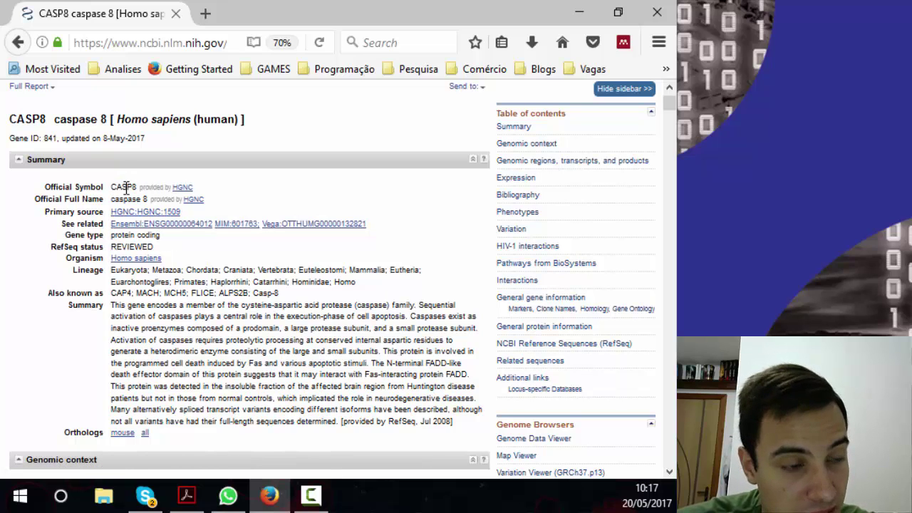
double_click(126, 199)
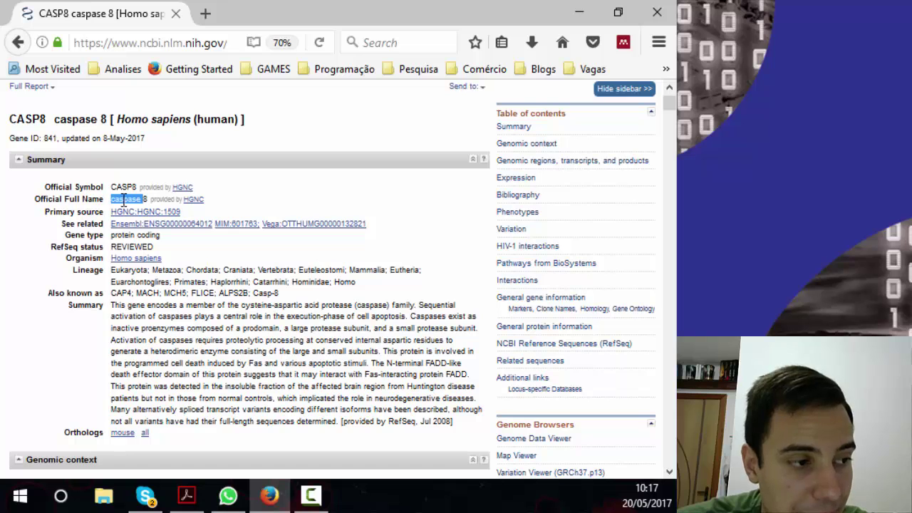
scroll(205, 246, "down", 2)
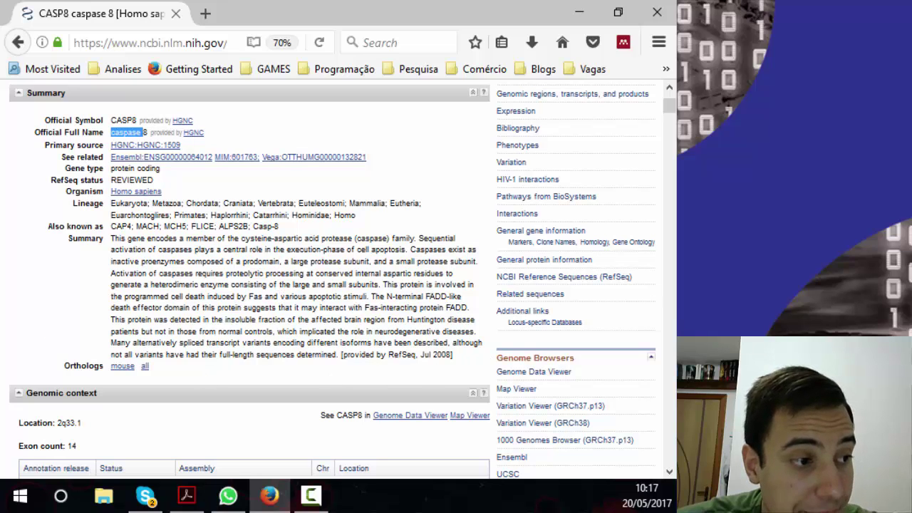
key("F10")
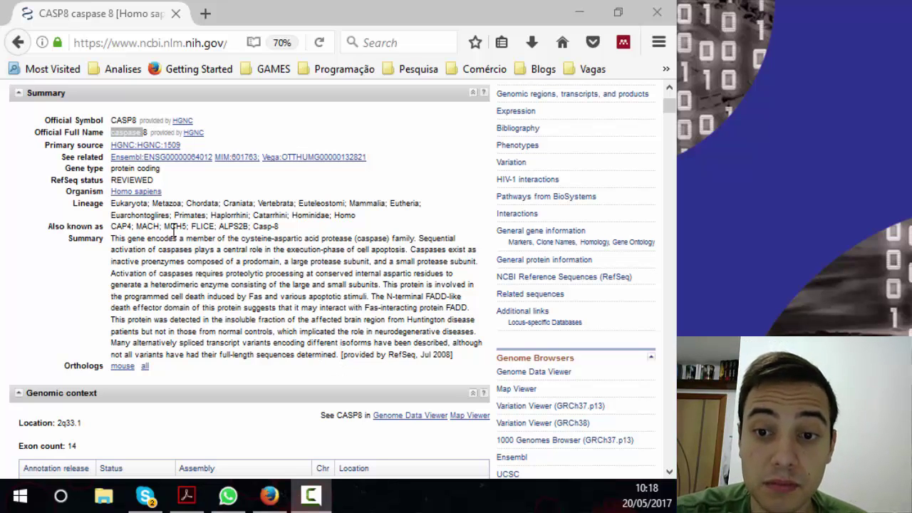
Examine the Genomic context of CASP8 and the transcript, variation and RNA-seq tracks under Genomic regions, transcripts, and products.
scroll(186, 285, "down", 2)
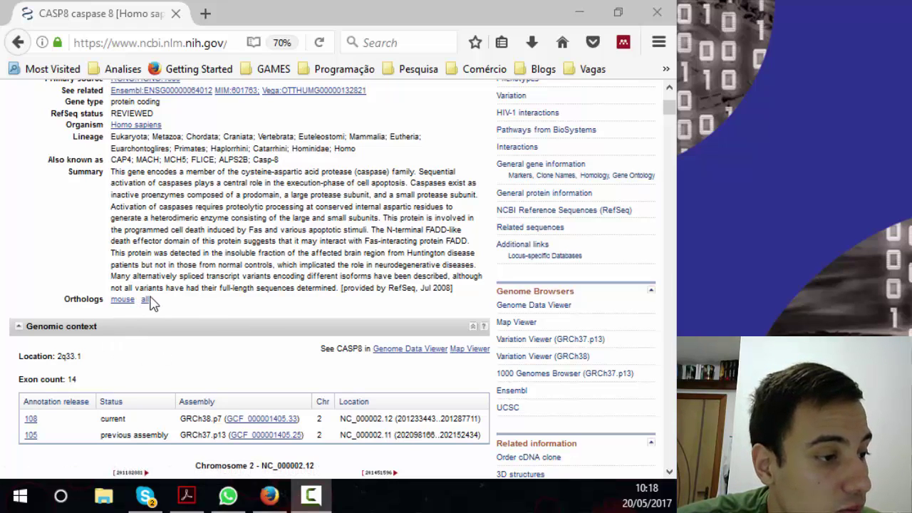
scroll(182, 310, "down", 4)
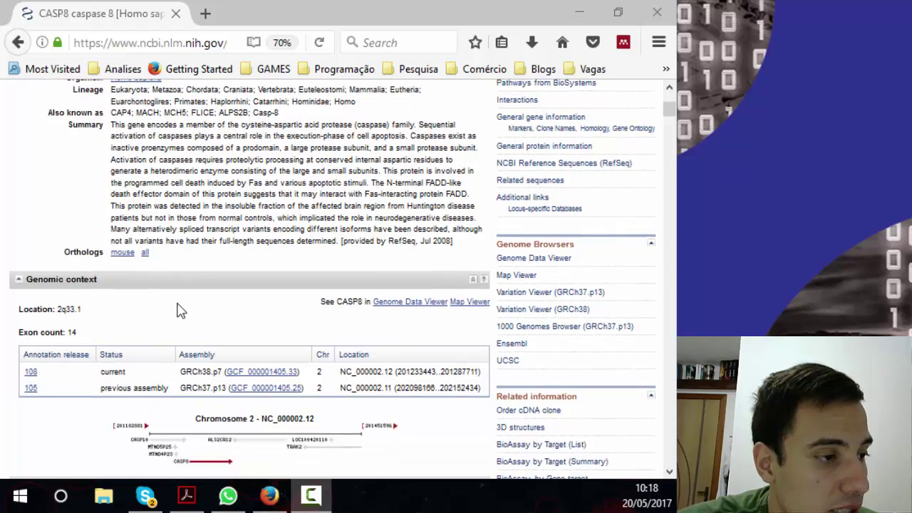
scroll(179, 307, "down", 2)
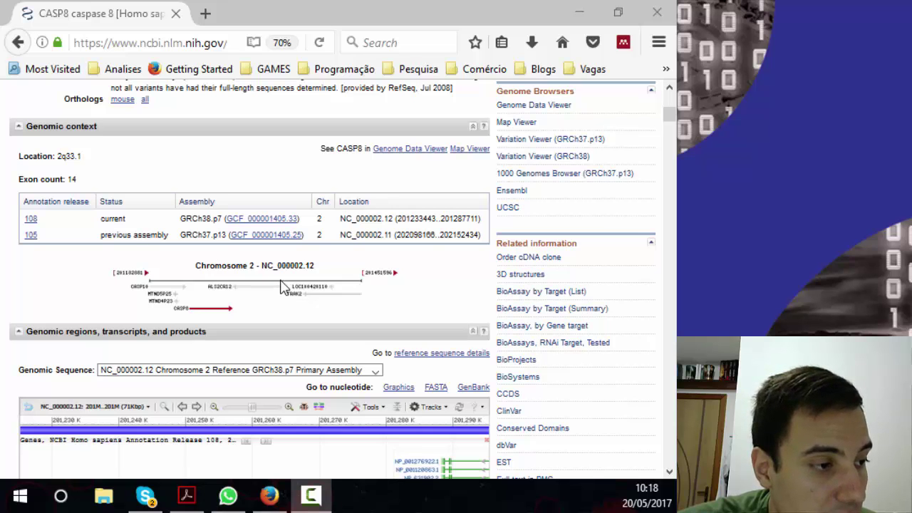
scroll(284, 289, "down", 5)
scroll(289, 289, "down", 5)
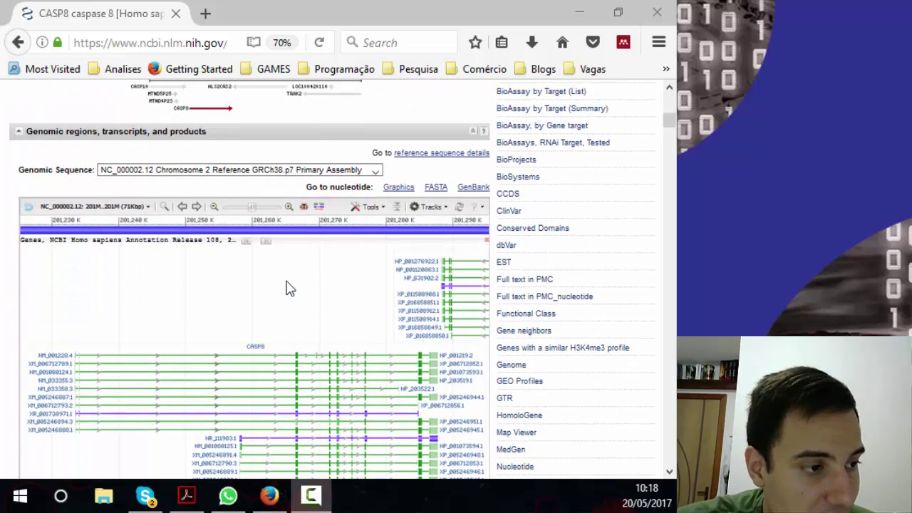
scroll(287, 289, "down", 3)
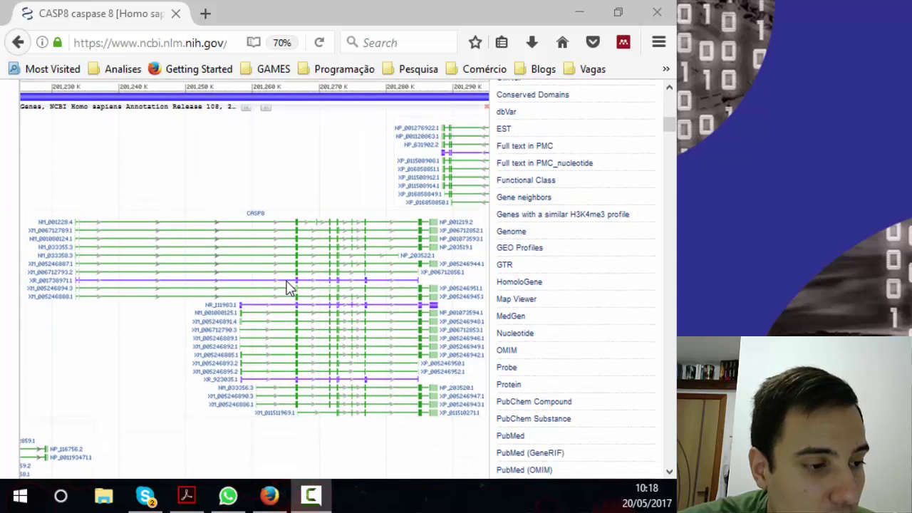
scroll(199, 230, "up", 2)
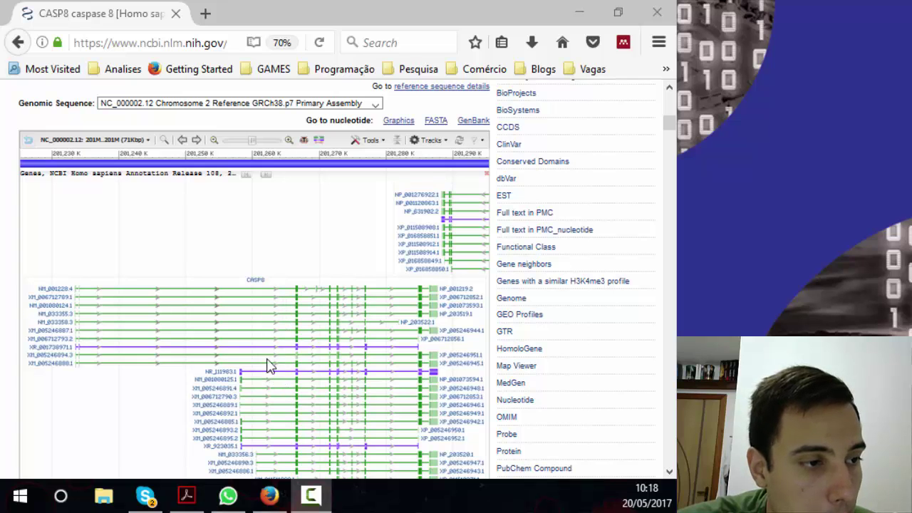
scroll(255, 402, "down", 5)
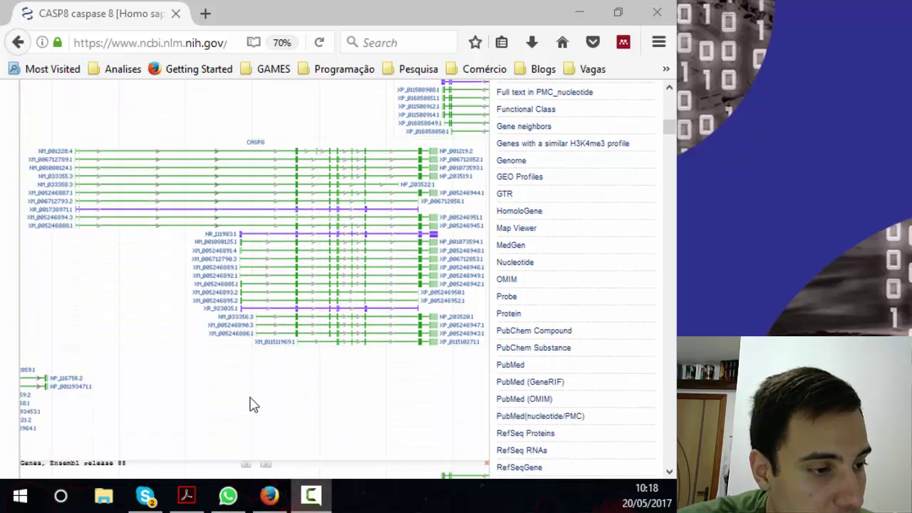
scroll(255, 403, "down", 4)
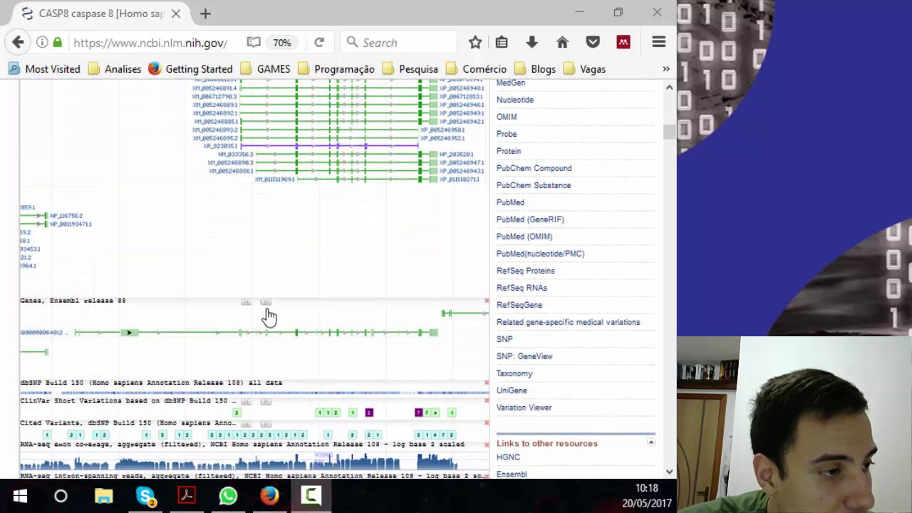
scroll(298, 268, "down", 8)
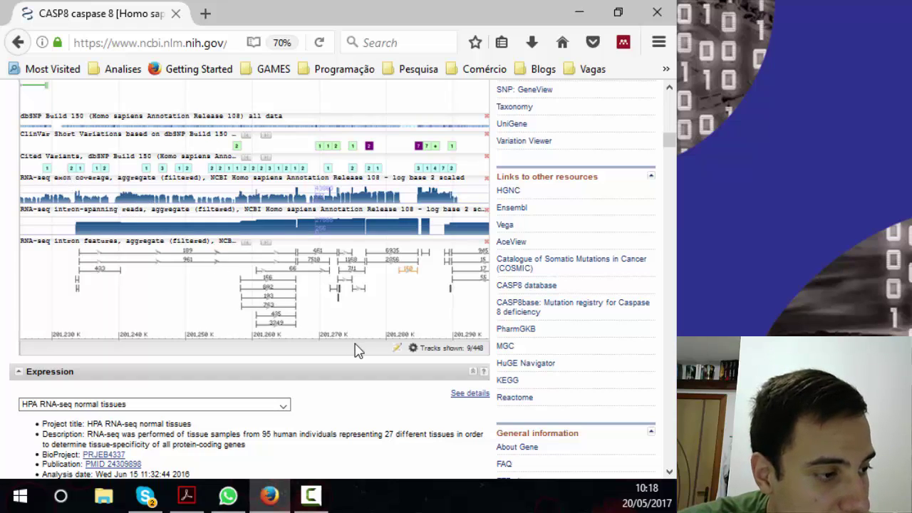
Examine the HPA RNA-seq normal tissues expression chart for CASP8 and the related PubMed articles in the Bibliography.
scroll(298, 290, "down", 5)
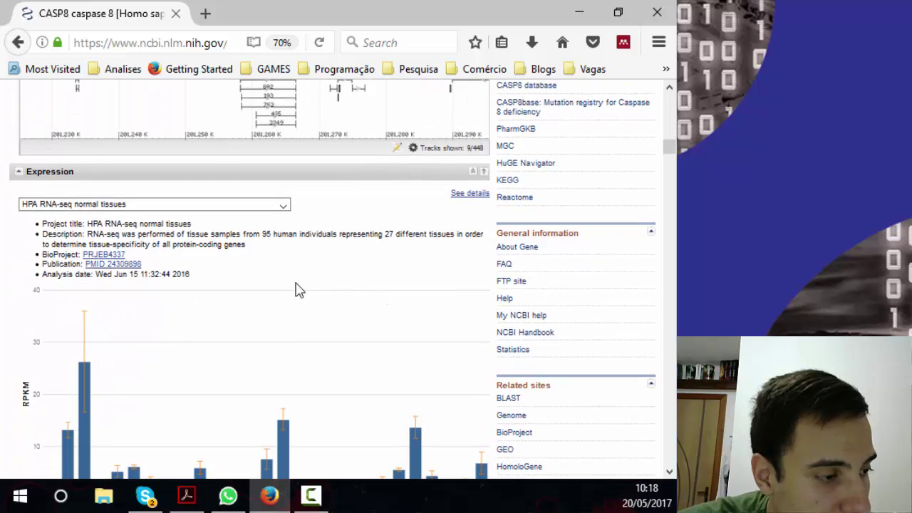
scroll(298, 291, "down", 1)
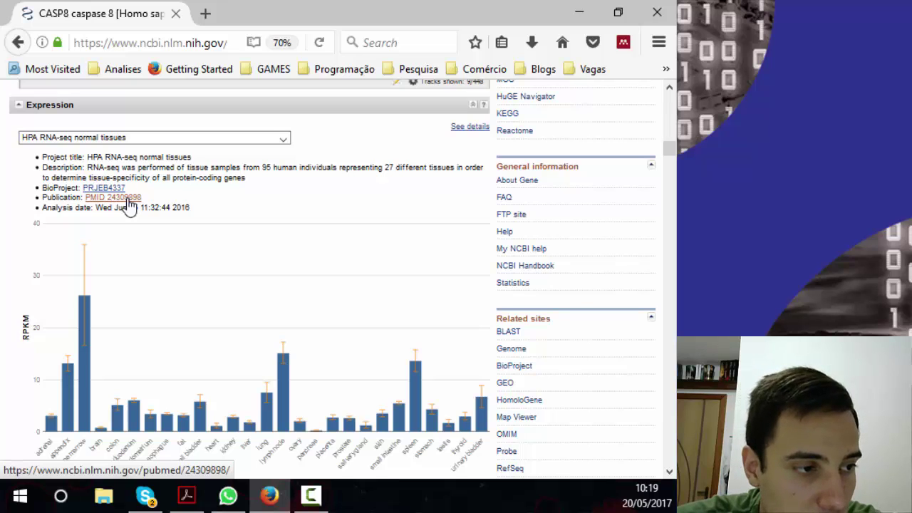
scroll(139, 205, "down", 3)
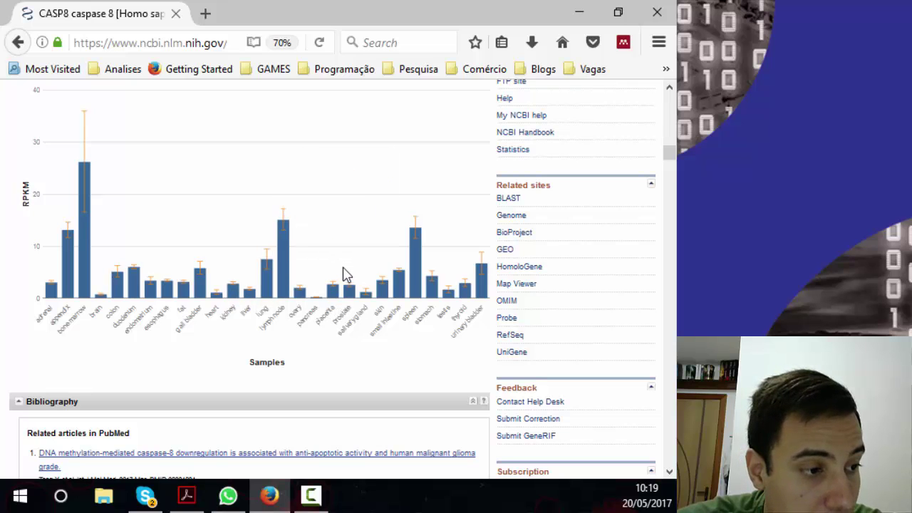
scroll(327, 305, "down", 2)
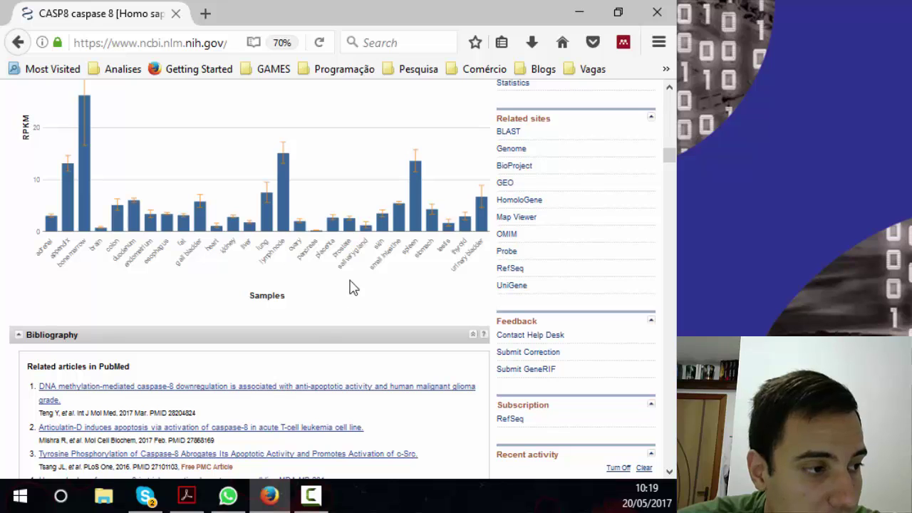
scroll(336, 285, "down", 4)
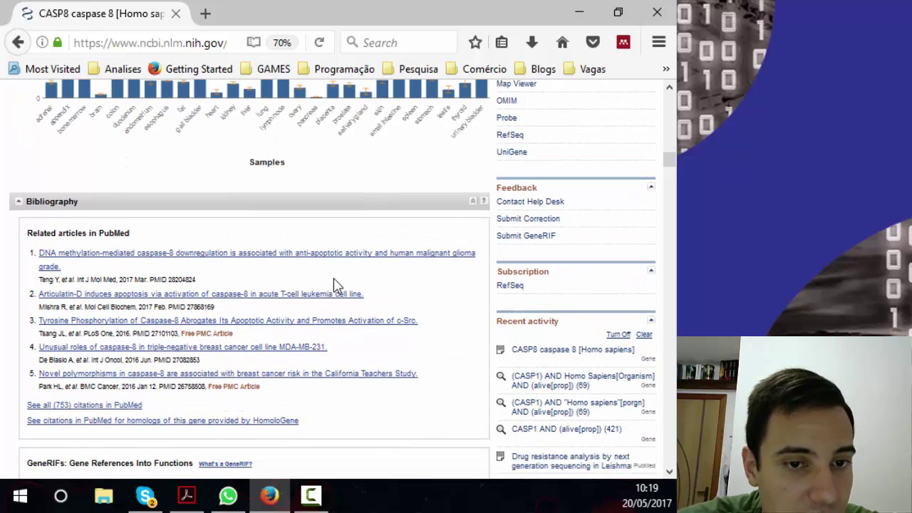
Examine the related PubMed articles and the GeneRIFs (Gene References Into Functions) list in the Bibliography of CASP8.
scroll(335, 285, "down", 2)
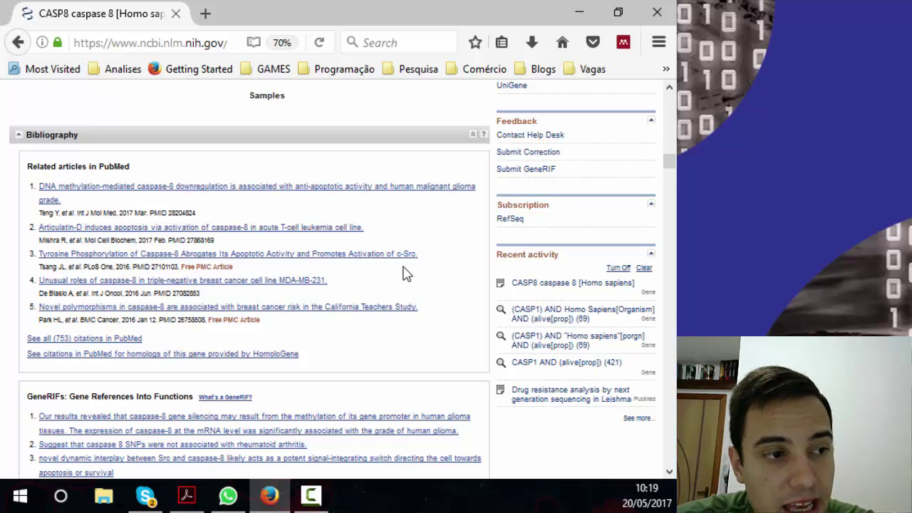
scroll(385, 296, "down", 3)
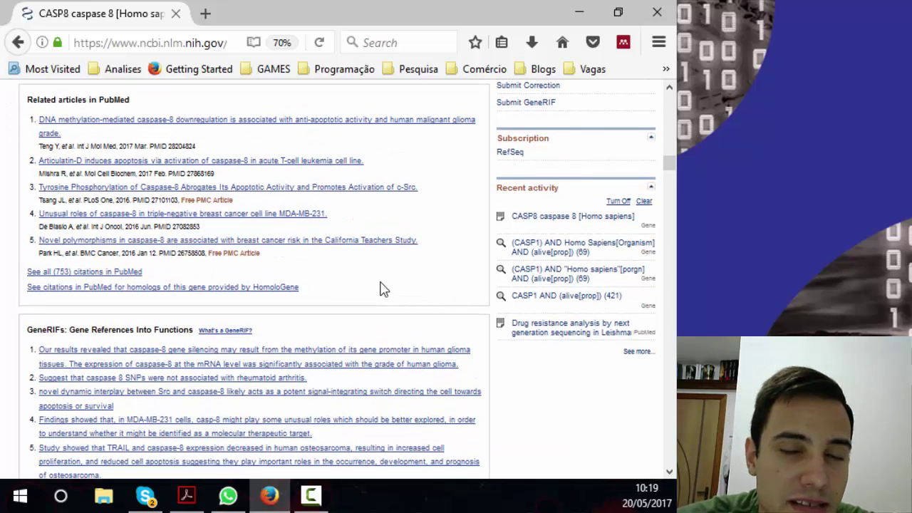
scroll(379, 287, "down", 2)
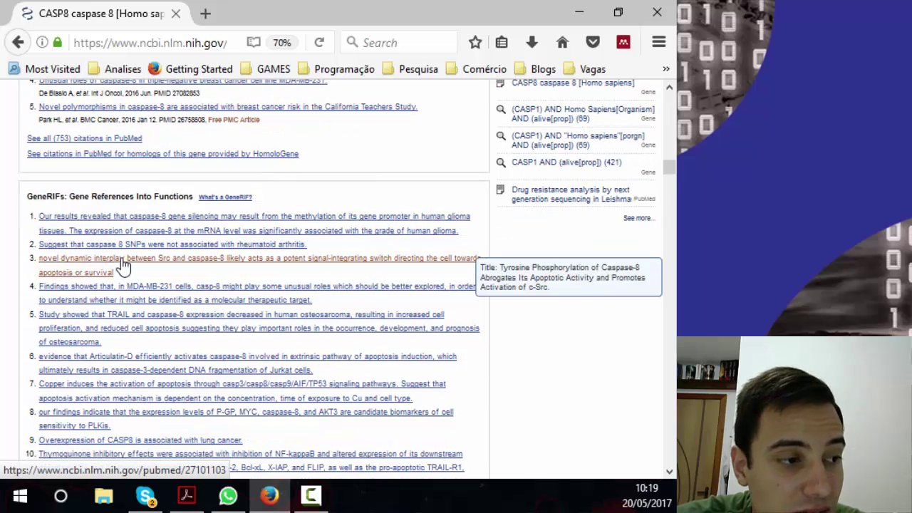
scroll(123, 264, "down", 2)
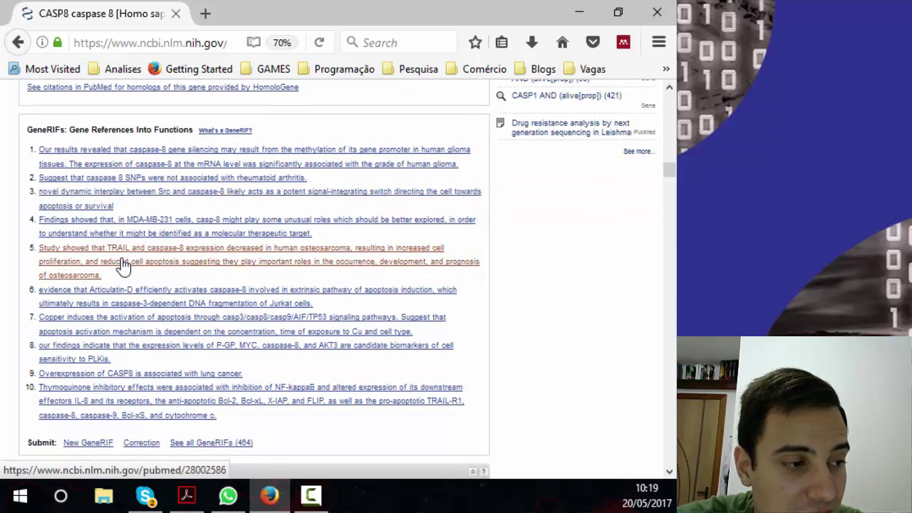
scroll(122, 263, "down", 2)
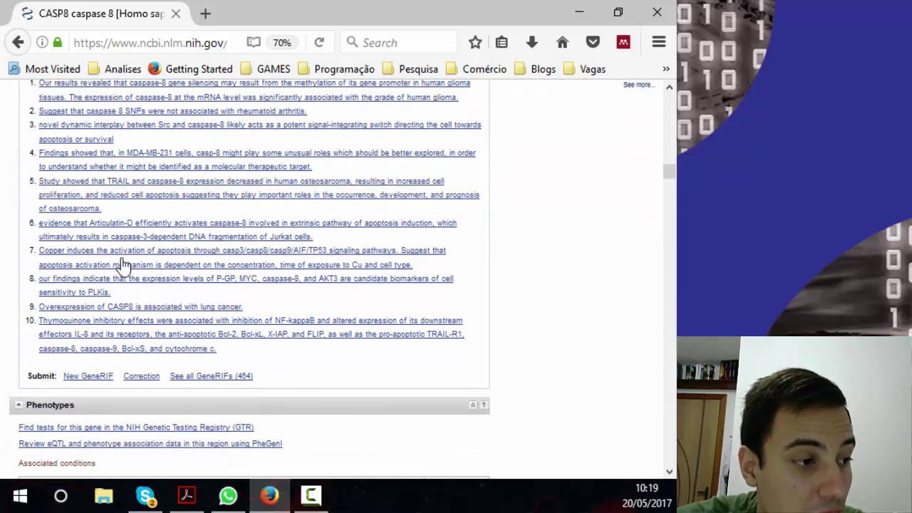
scroll(123, 264, "down", 2)
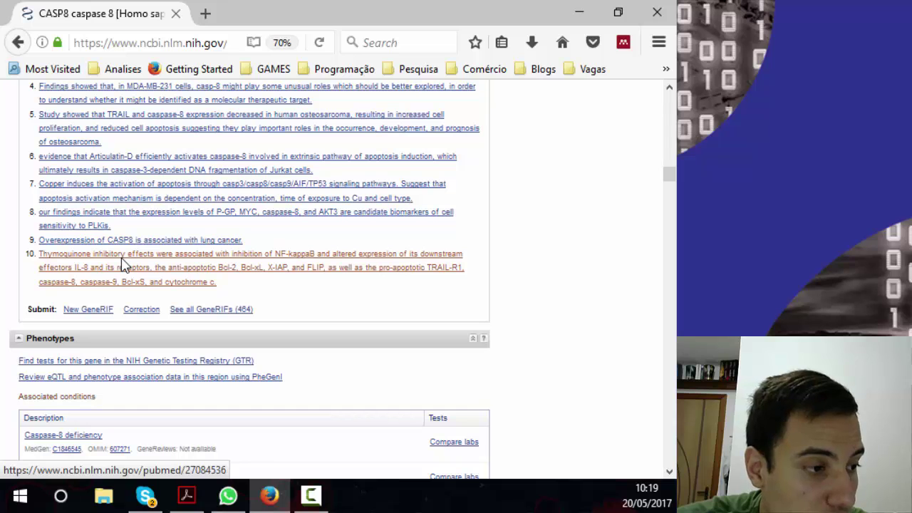
Examine the Phenotypes section of CASP8, including the associated conditions and the NHGRI GWAS Catalog entries.
scroll(123, 264, "down", 2)
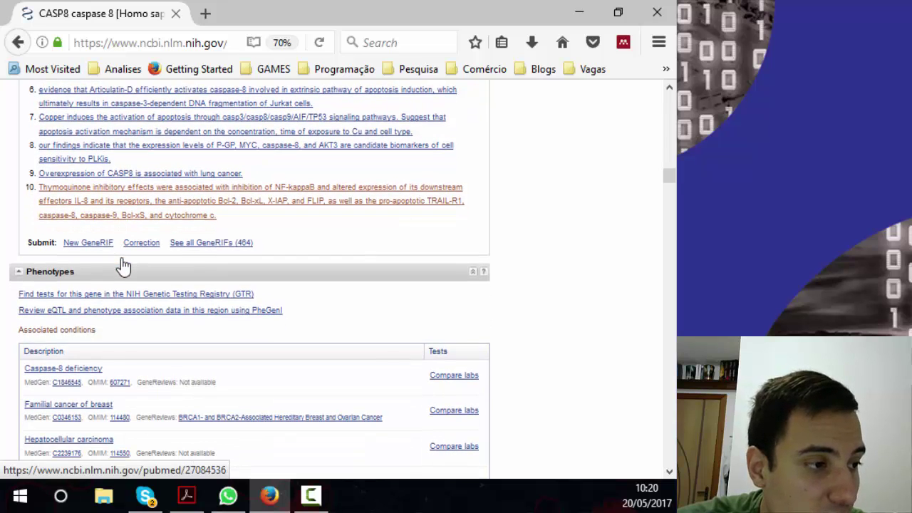
scroll(123, 264, "down", 2)
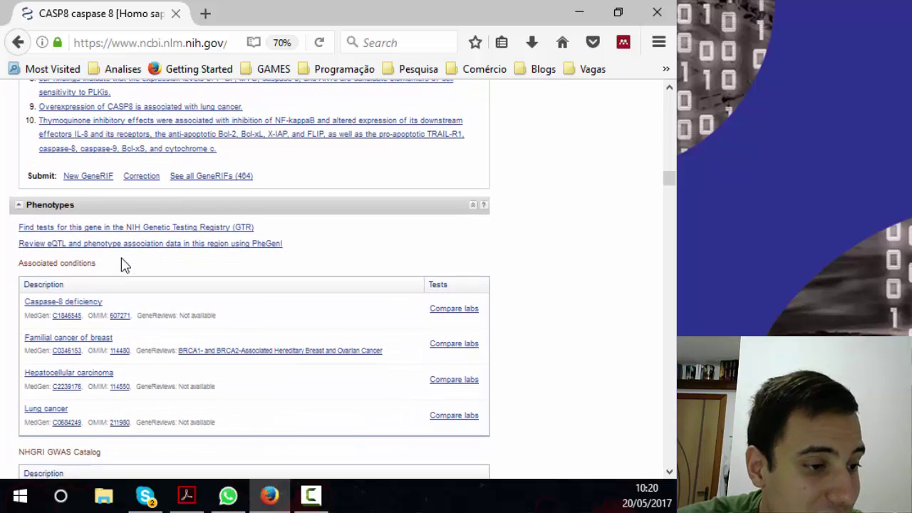
scroll(123, 263, "down", 2)
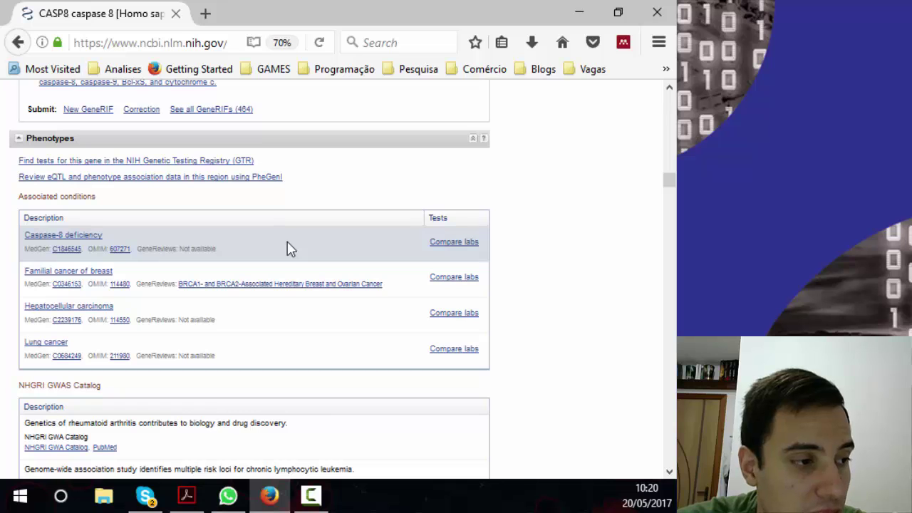
scroll(290, 248, "down", 2)
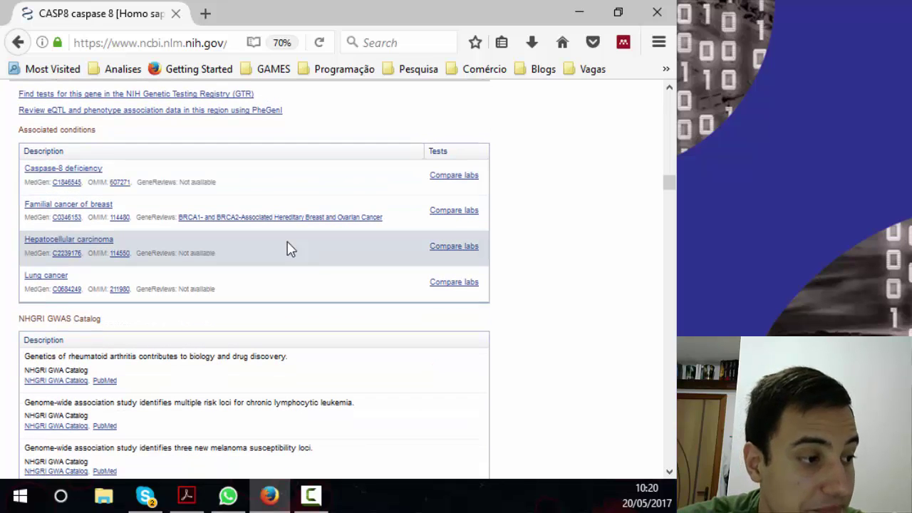
scroll(291, 248, "down", 4)
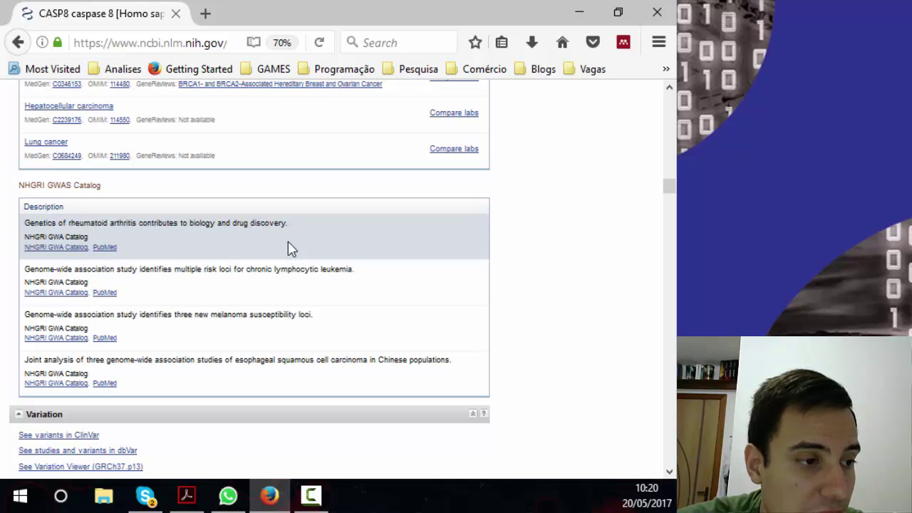
Examine the Variation links, HIV-1 interactions, BioSystems pathways and Interactions table of the CASP8 record.
scroll(288, 249, "down", 8)
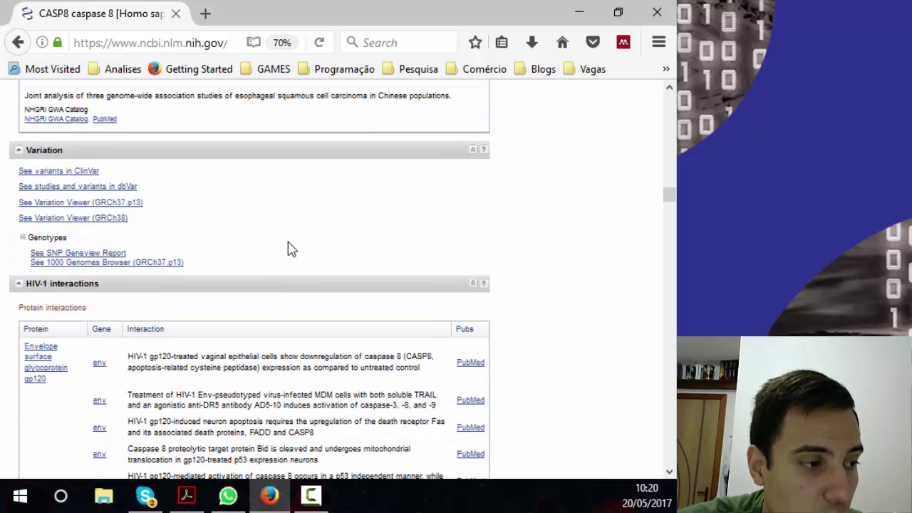
scroll(288, 249, "down", 18)
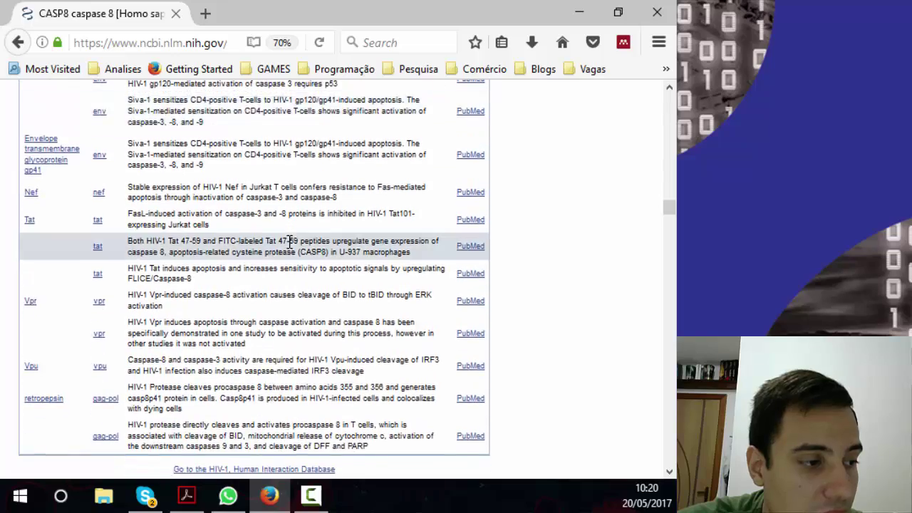
scroll(289, 242, "down", 15)
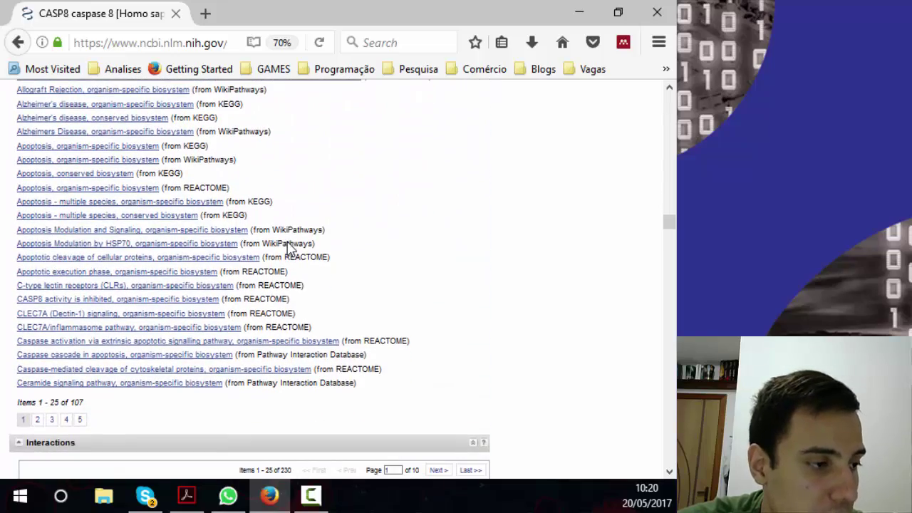
scroll(288, 249, "down", 12)
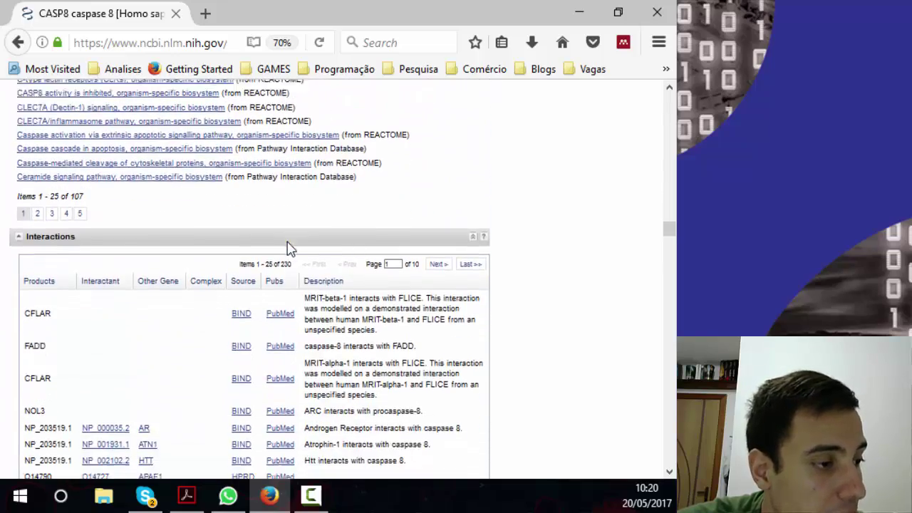
scroll(288, 248, "down", 10)
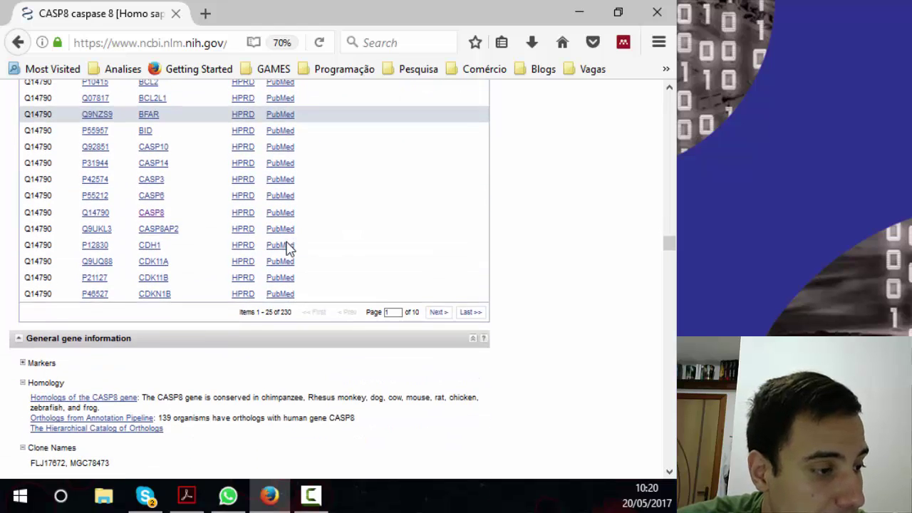
Examine the homology and Gene Ontology entries under General gene information and the names and accessions under General protein information.
scroll(288, 249, "down", 5)
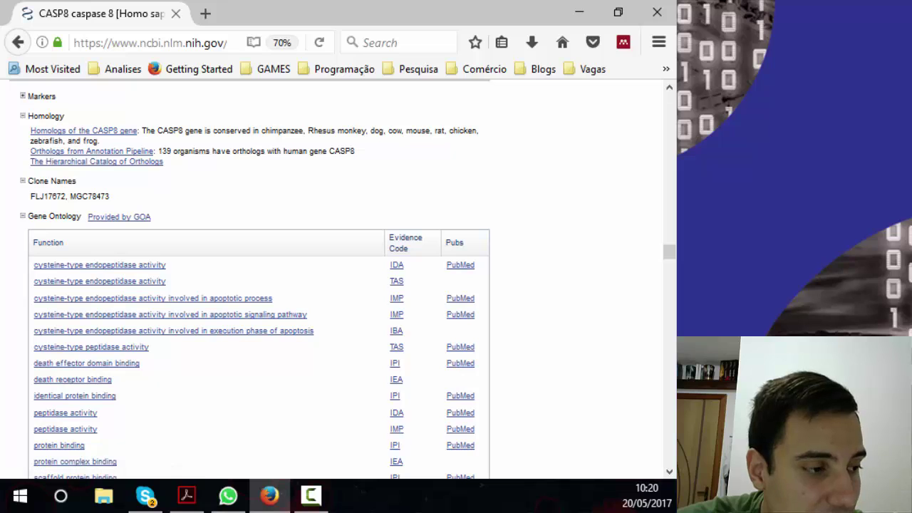
key("F10")
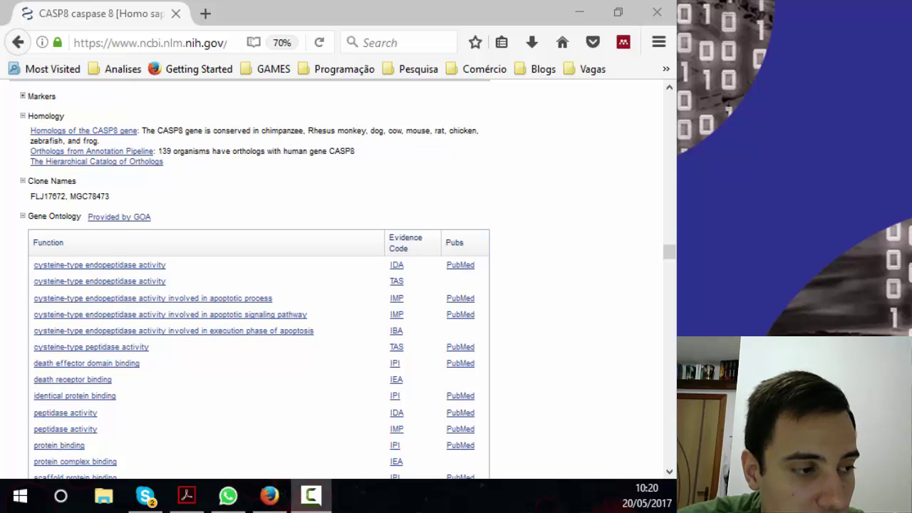
scroll(309, 332, "down", 12)
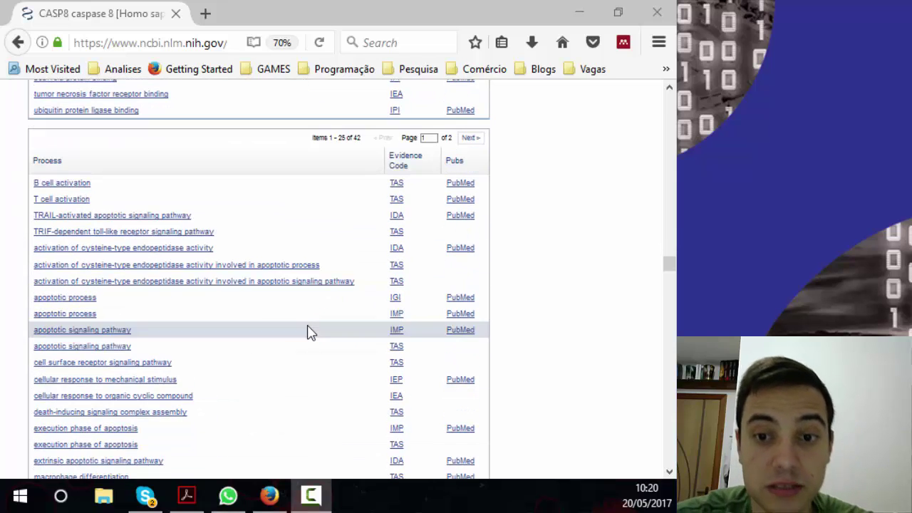
scroll(307, 332, "down", 10)
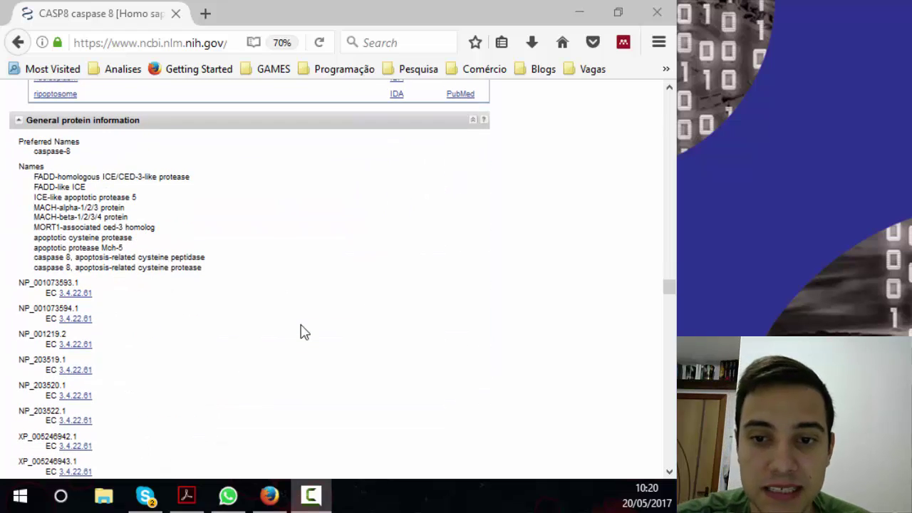
scroll(304, 332, "down", 10)
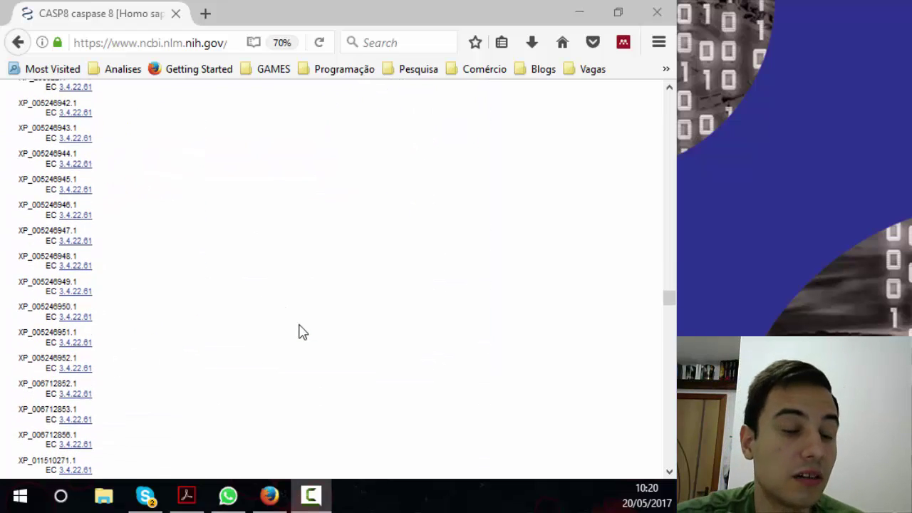
Examine the NCBI Reference Sequences for the caspase-8 isoforms, the Related sequences table and the Additional links of the record.
scroll(302, 332, "down", 5)
scroll(288, 338, "down", 15)
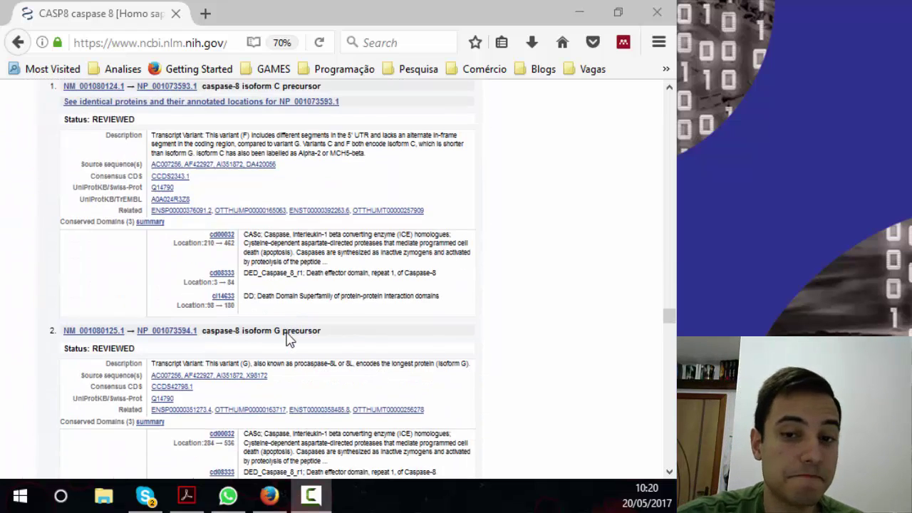
scroll(289, 337, "down", 15)
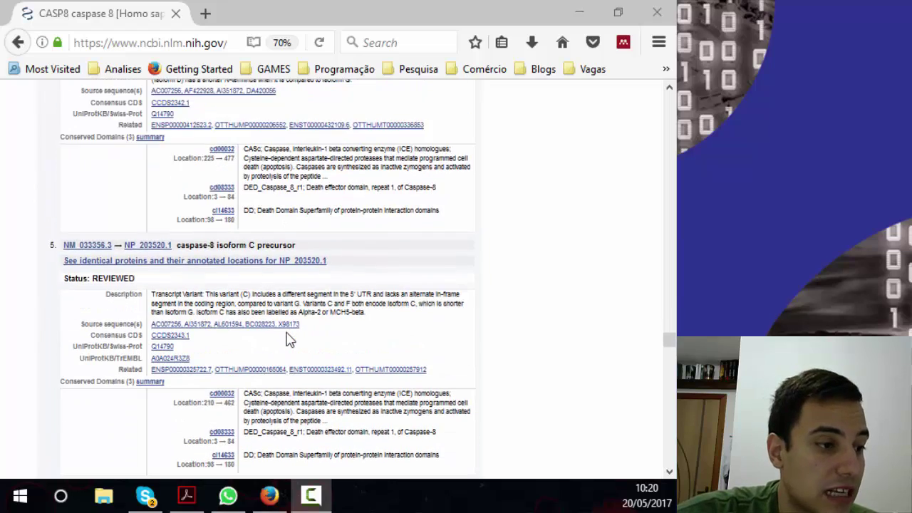
scroll(287, 333, "down", 8)
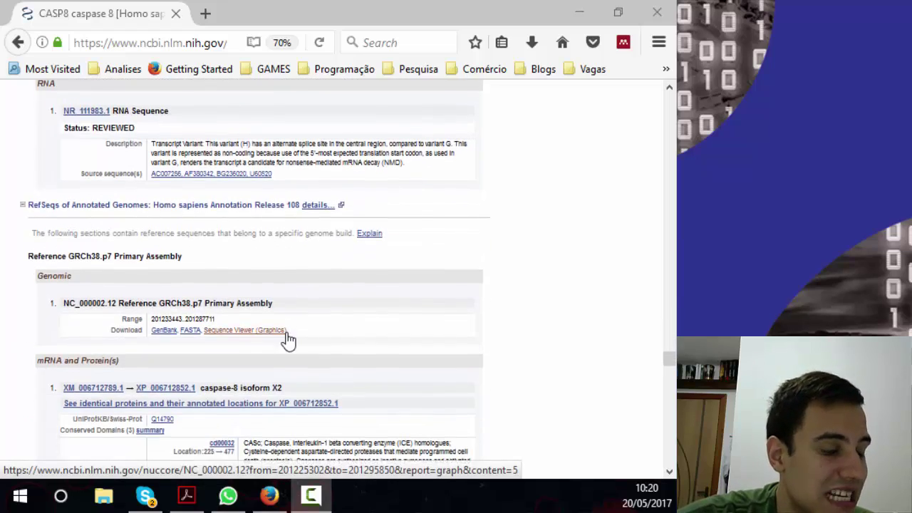
scroll(287, 332, "down", 20)
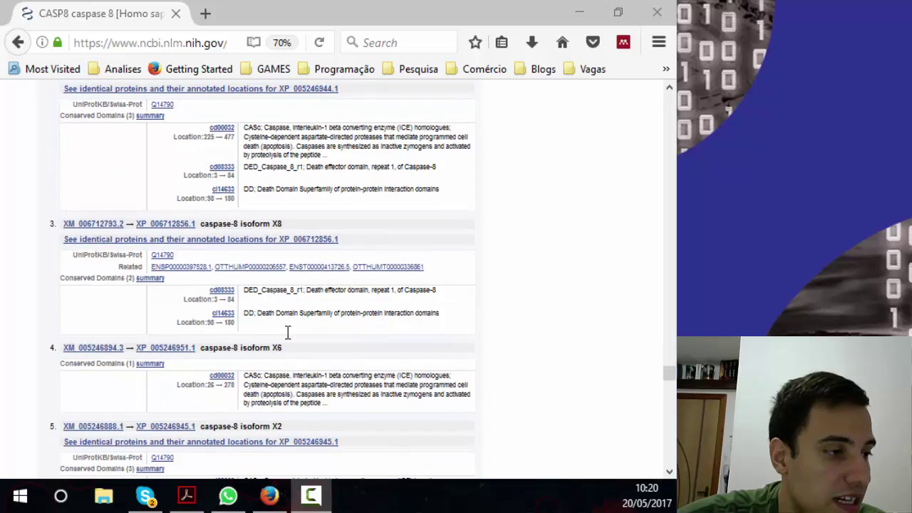
scroll(285, 339, "down", 20)
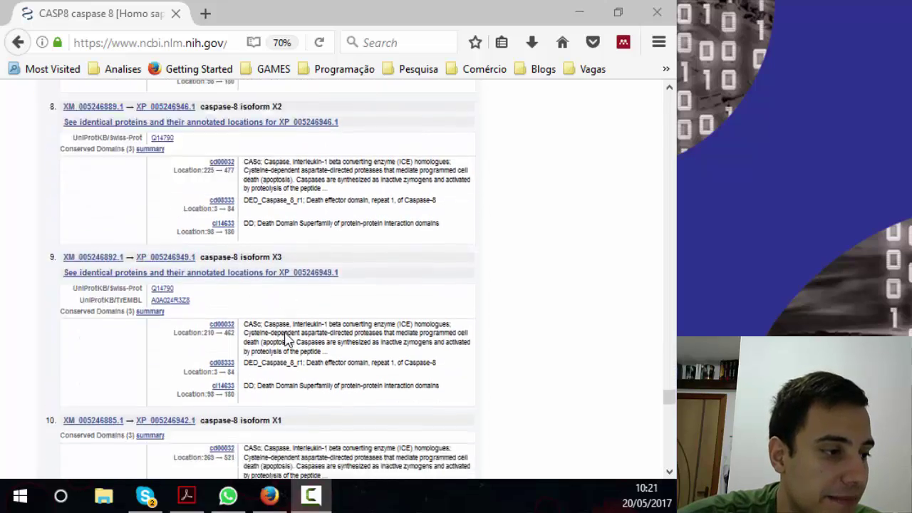
scroll(285, 332, "down", 14)
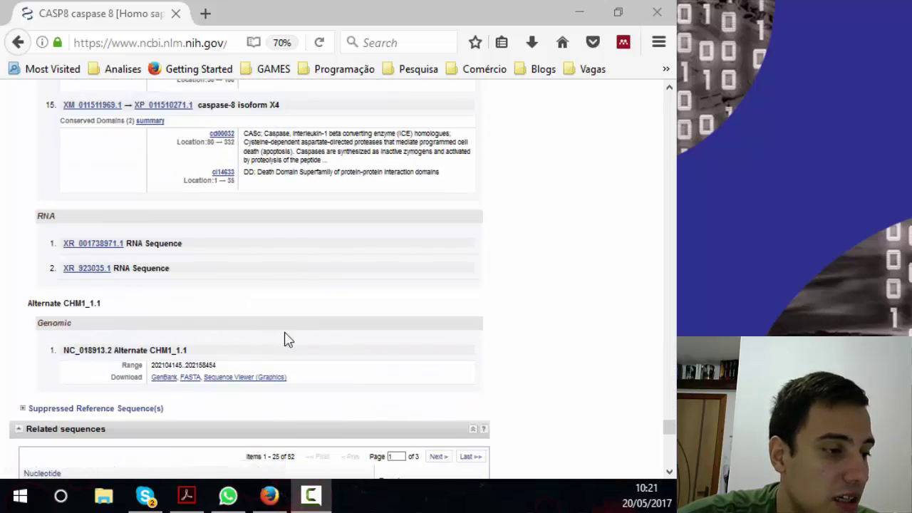
scroll(285, 339, "down", 15)
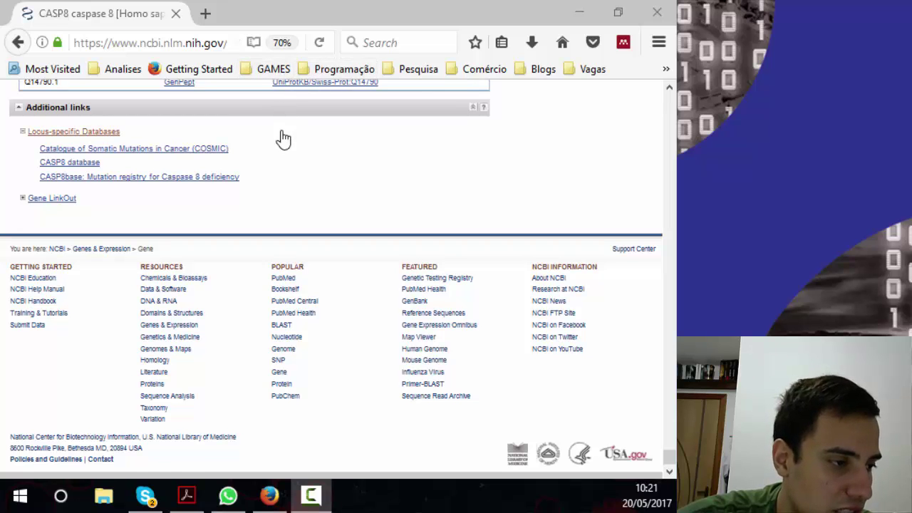
scroll(325, 190, "up", 8)
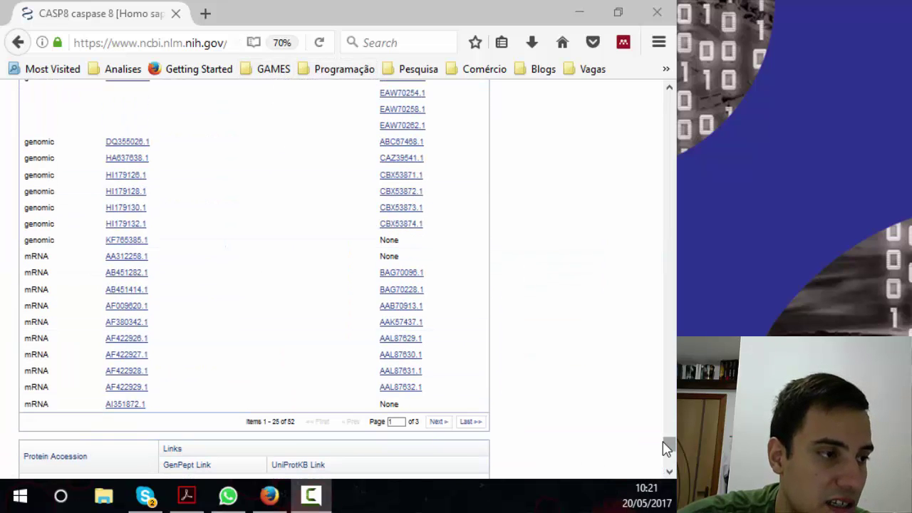
Switch the search database from Gene to Nucleotide and search it for TLR9.
left_click_drag(667, 447, 664, 99)
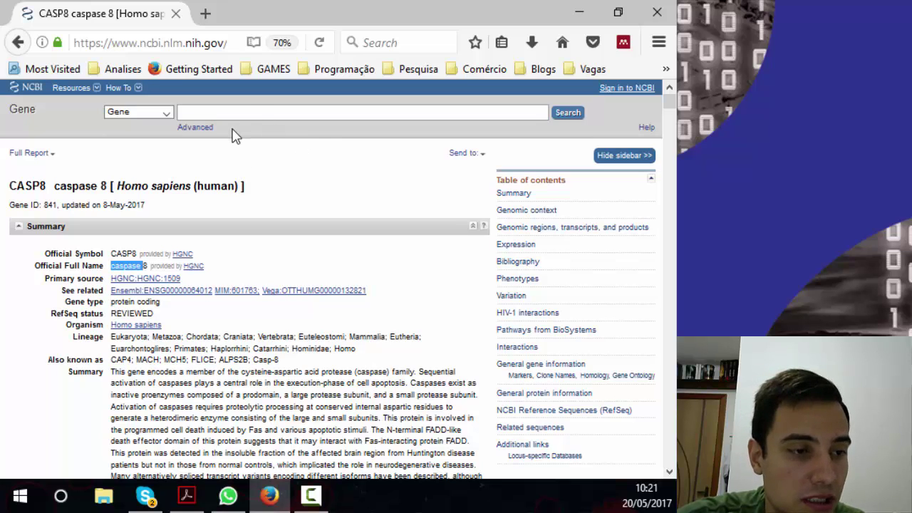
left_click(168, 112)
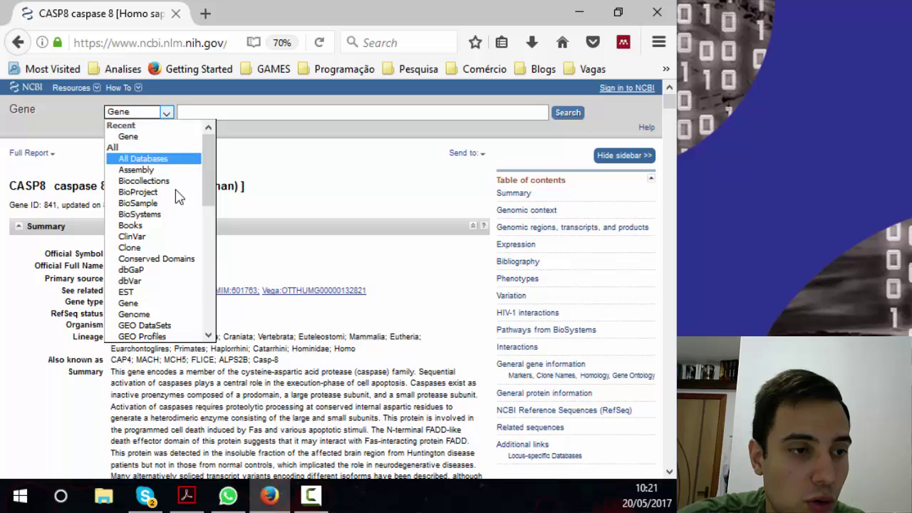
scroll(143, 214, "down", 5)
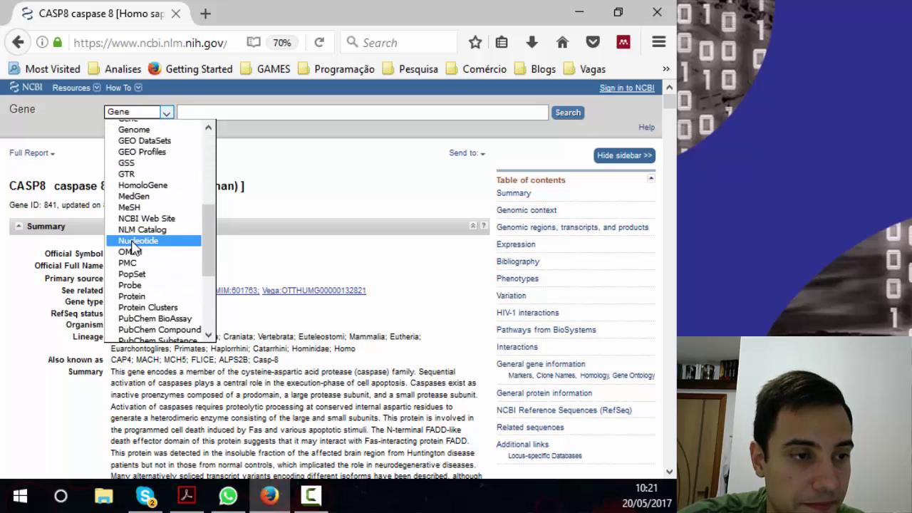
left_click(135, 240)
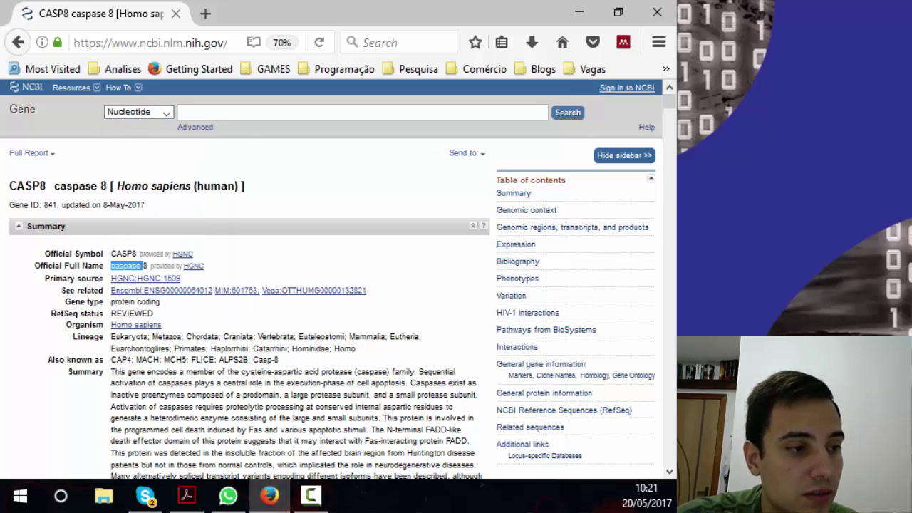
key("alt+Tab")
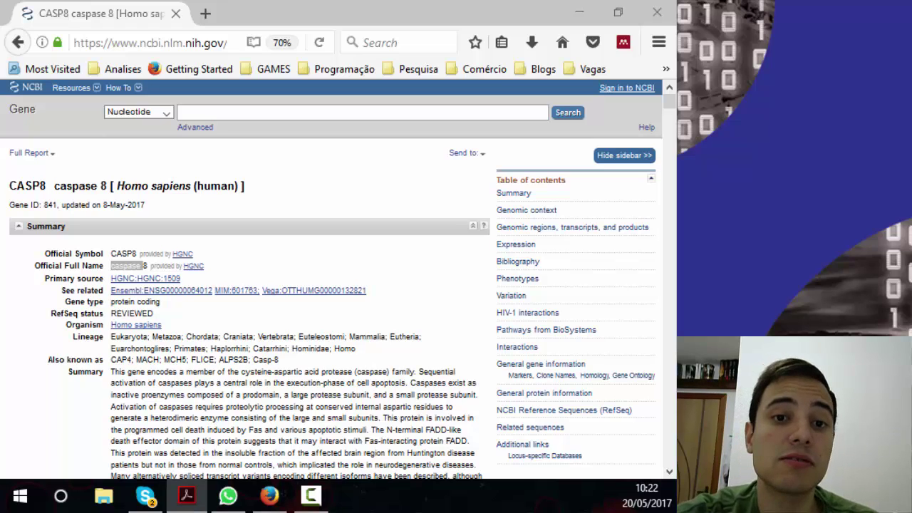
left_click(200, 111)
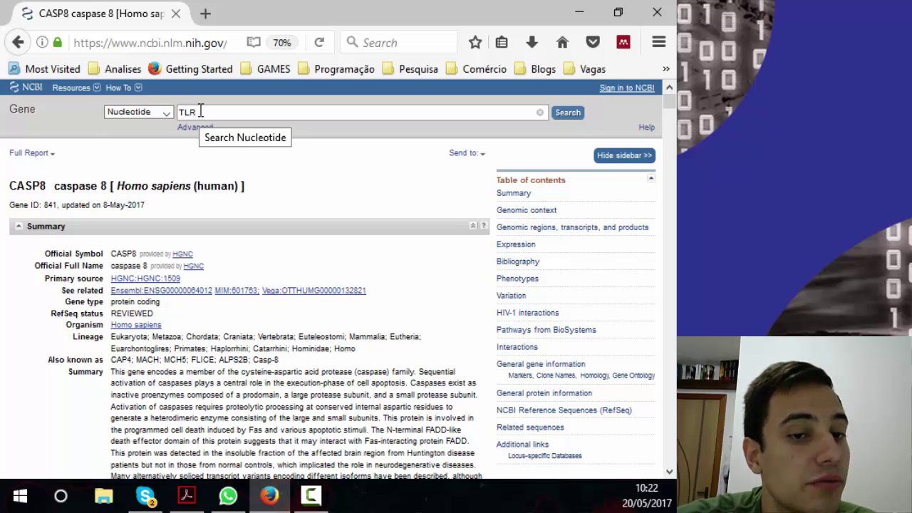
type("TLR9")
key("Return")
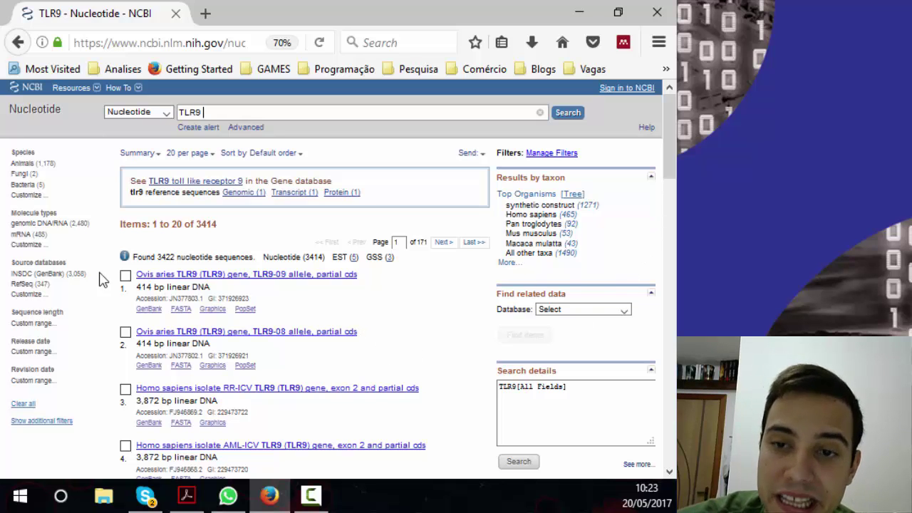
Look through the first page of TLR9 nucleotide results, including each entry's organism, sequence length and accession.
scroll(397, 362, "down", 3)
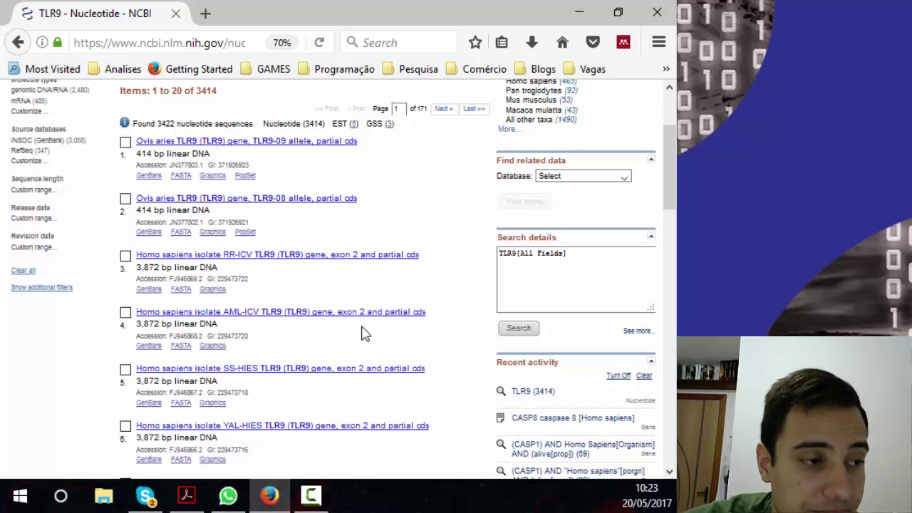
scroll(361, 334, "down", 5)
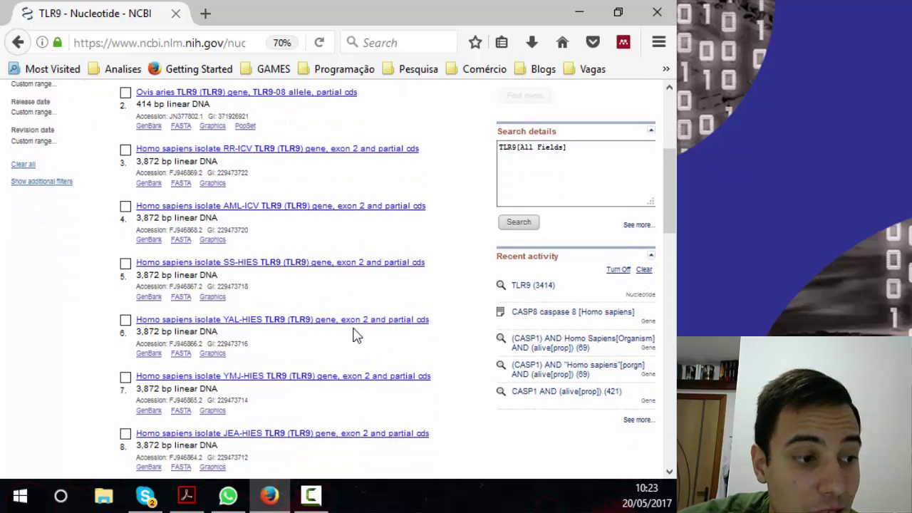
scroll(354, 334, "down", 6)
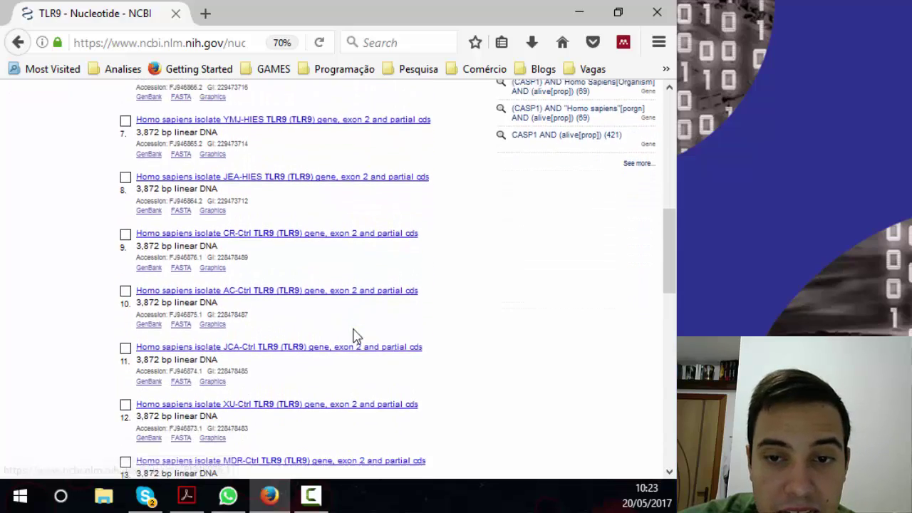
scroll(354, 330, "down", 10)
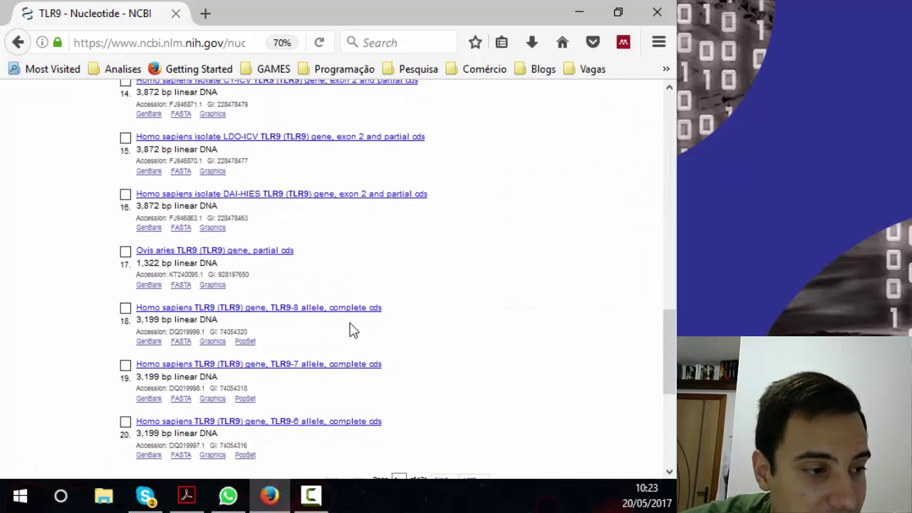
scroll(349, 317, "down", 5)
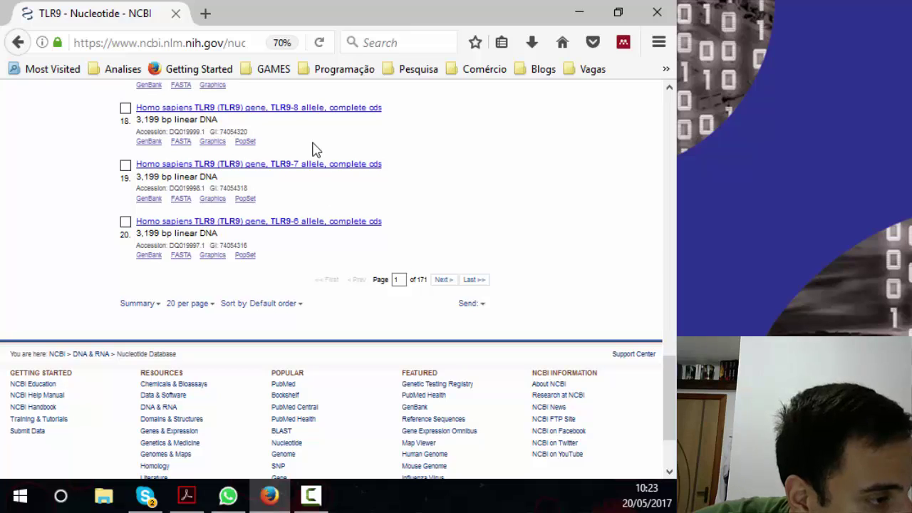
scroll(299, 161, "up", 2)
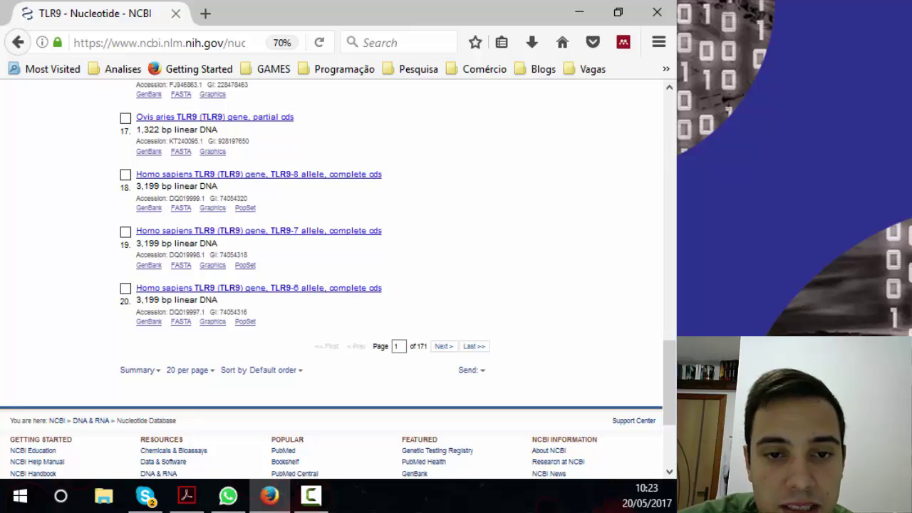
scroll(187, 202, "up", 10)
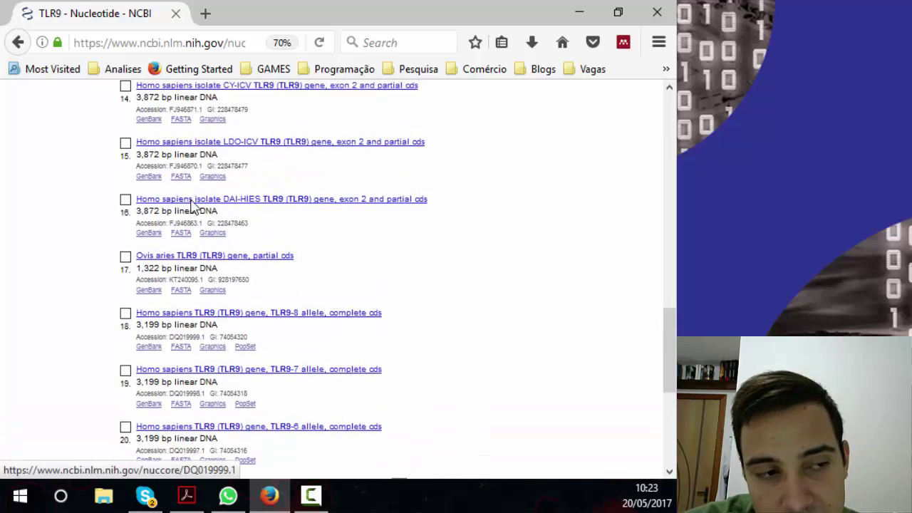
scroll(191, 200, "up", 10)
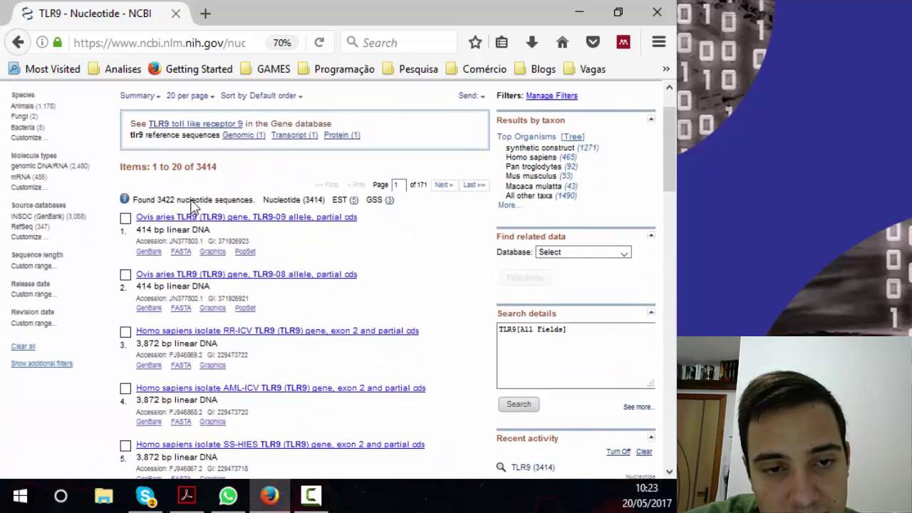
scroll(192, 207, "down", 20)
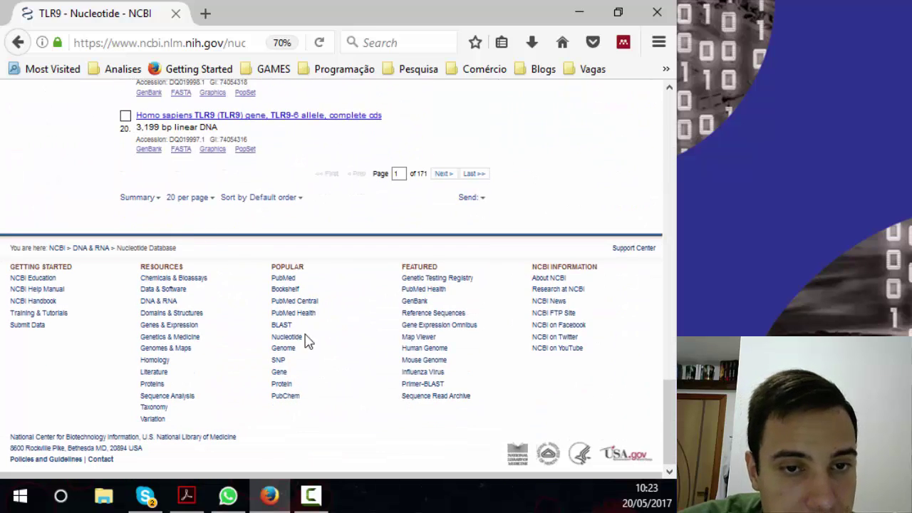
Go to the second page of TLR9 results and open the Sus scrofa toll like receptor 9 (TLR9), mRNA record.
left_click(434, 174)
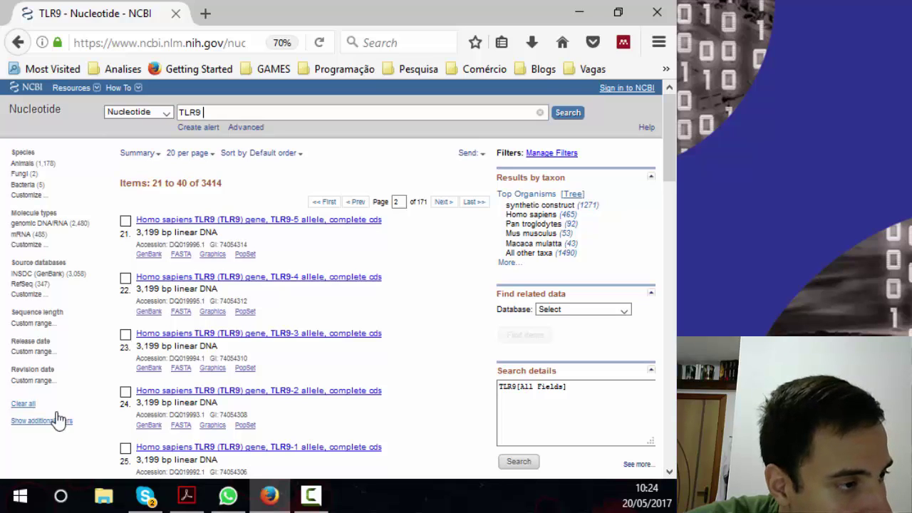
scroll(289, 263, "down", 8)
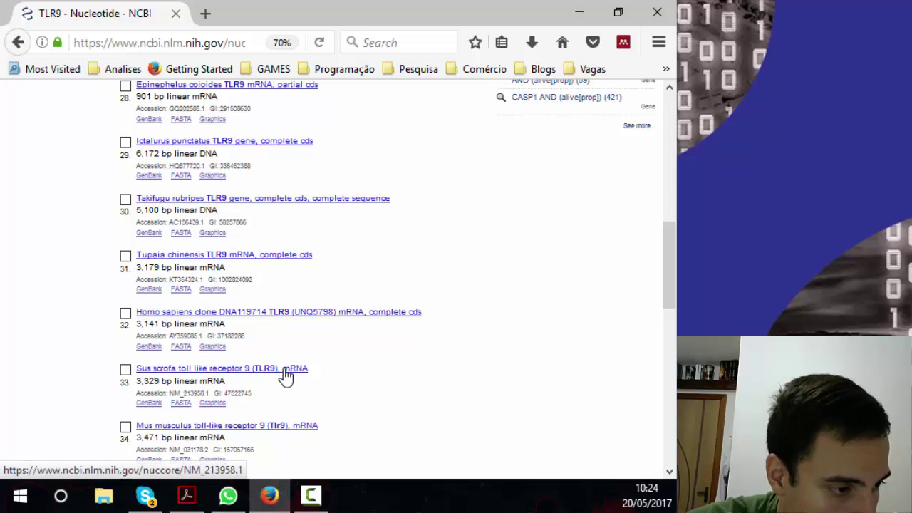
scroll(285, 376, "down", 2)
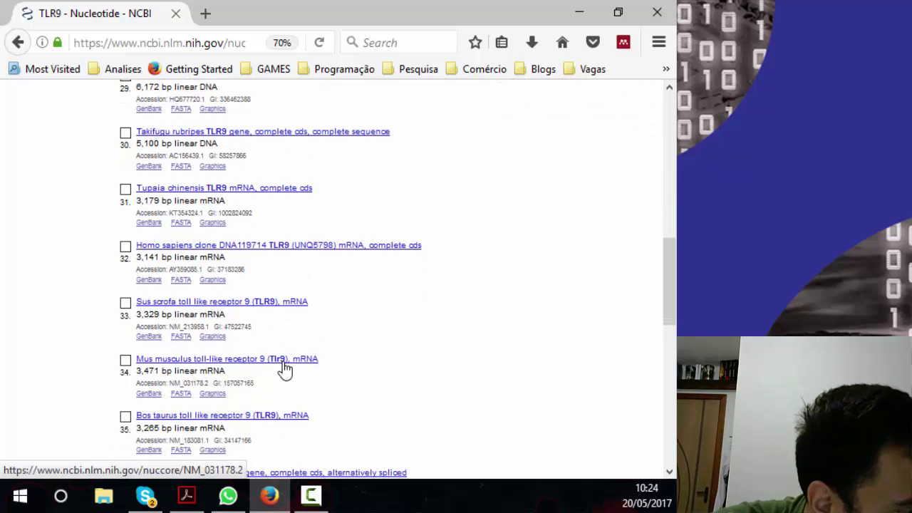
scroll(284, 368, "down", 4)
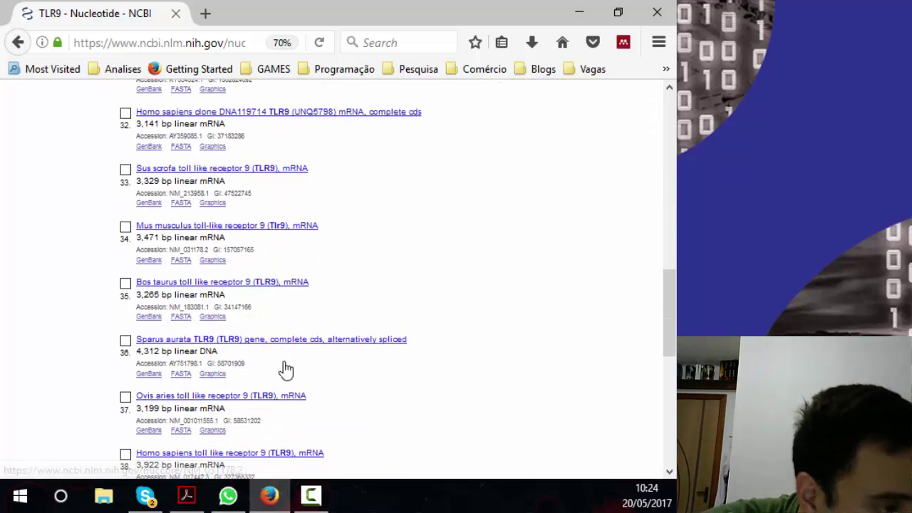
scroll(284, 368, "up", 2)
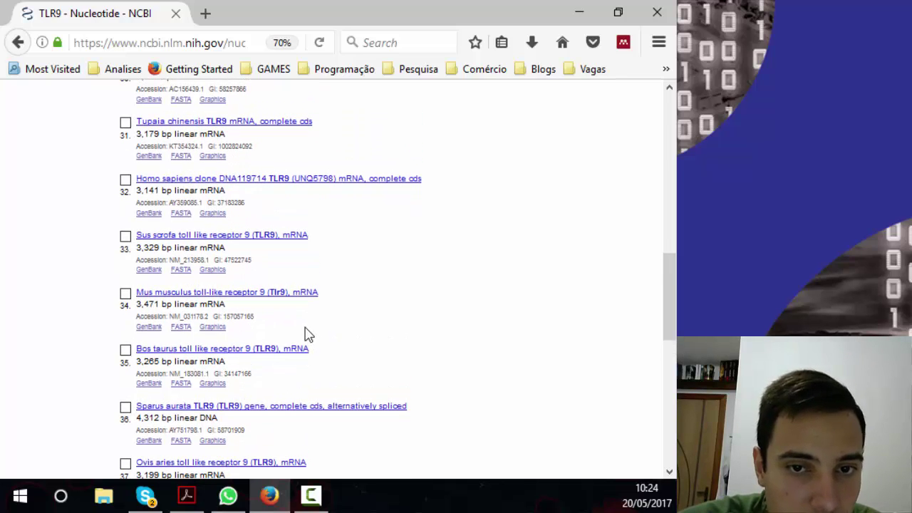
left_click(236, 236)
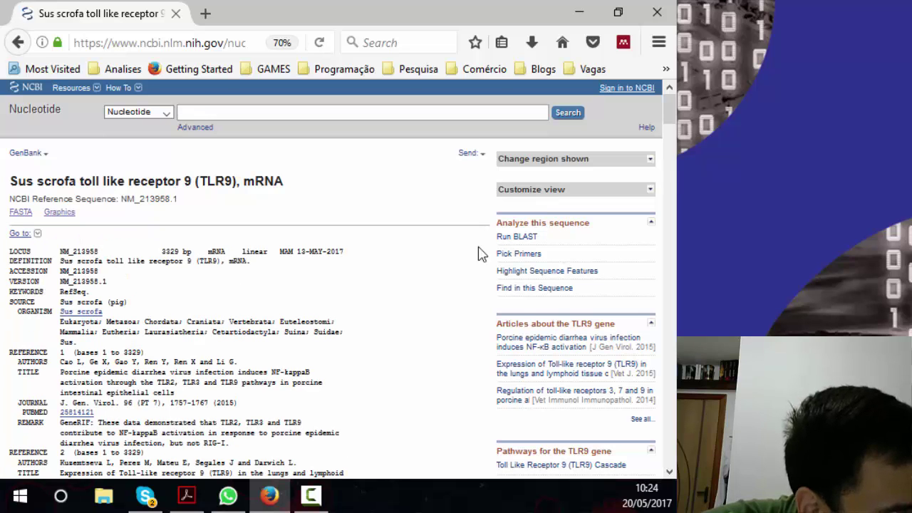
Examine the accession, version, source organism and taxonomic lineage in the GenBank header of the Sus scrofa TLR9 record.
scroll(319, 247, "down", 1)
scroll(318, 247, "down", 1)
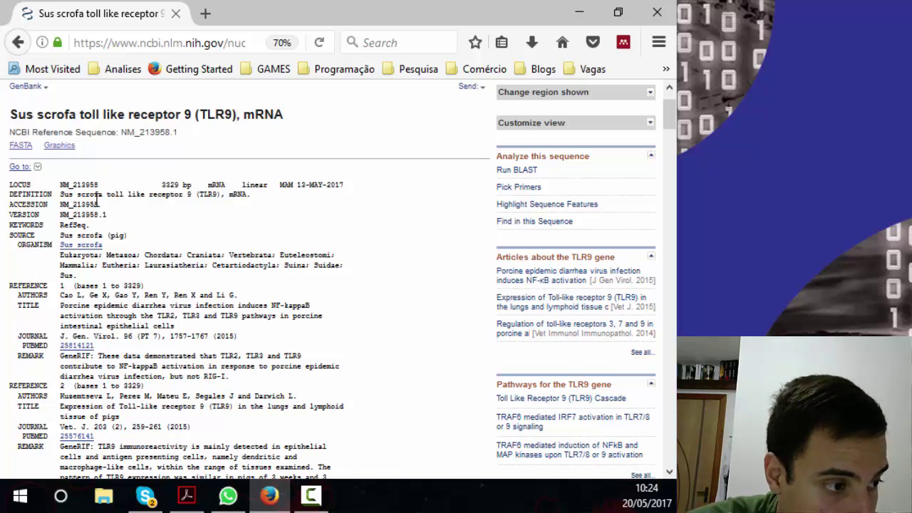
left_click_drag(98, 204, 71, 204)
left_click(111, 216)
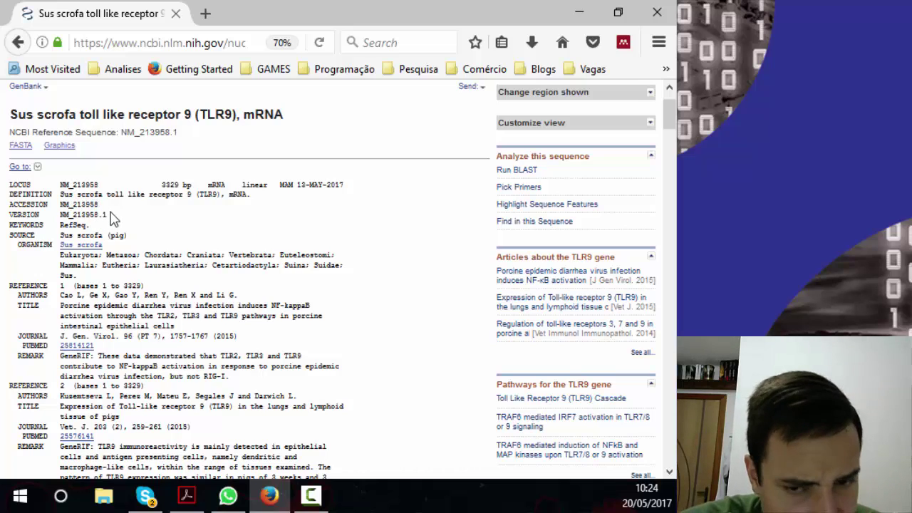
left_click_drag(102, 217, 99, 218)
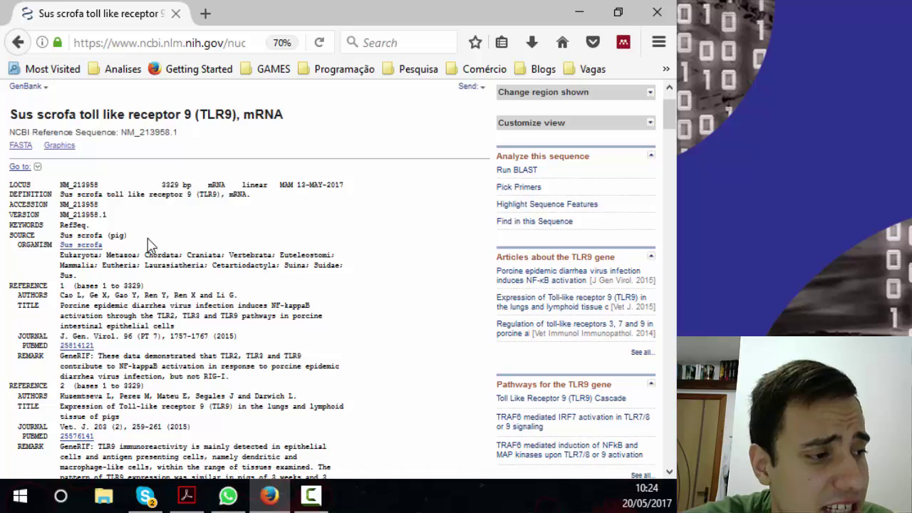
left_click_drag(137, 235, 59, 241)
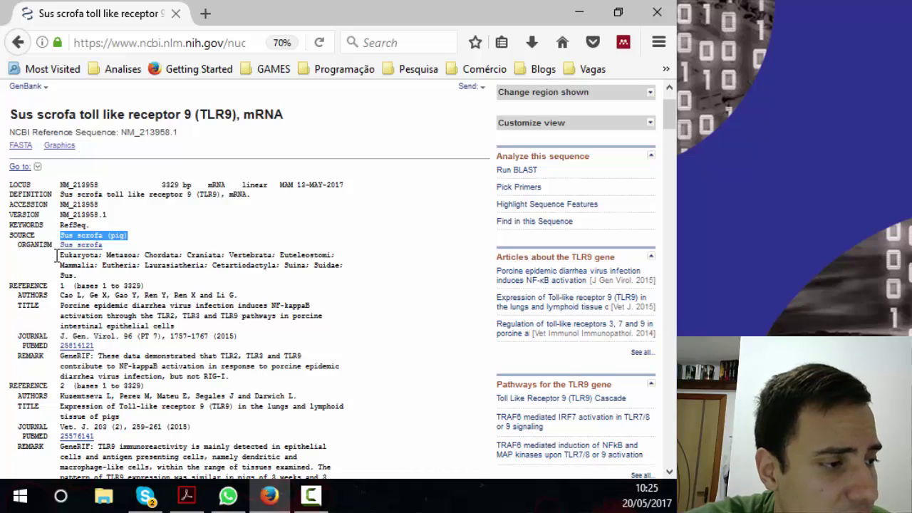
left_click_drag(56, 255, 176, 269)
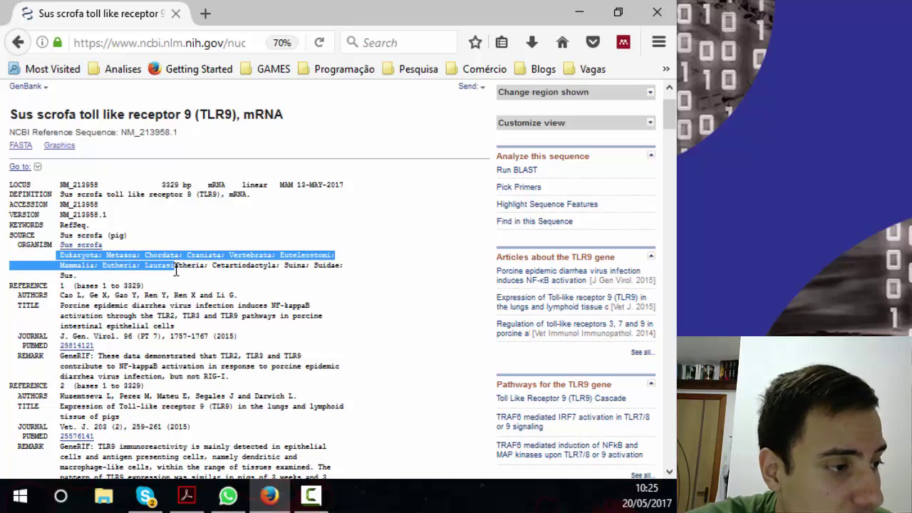
left_click(175, 271)
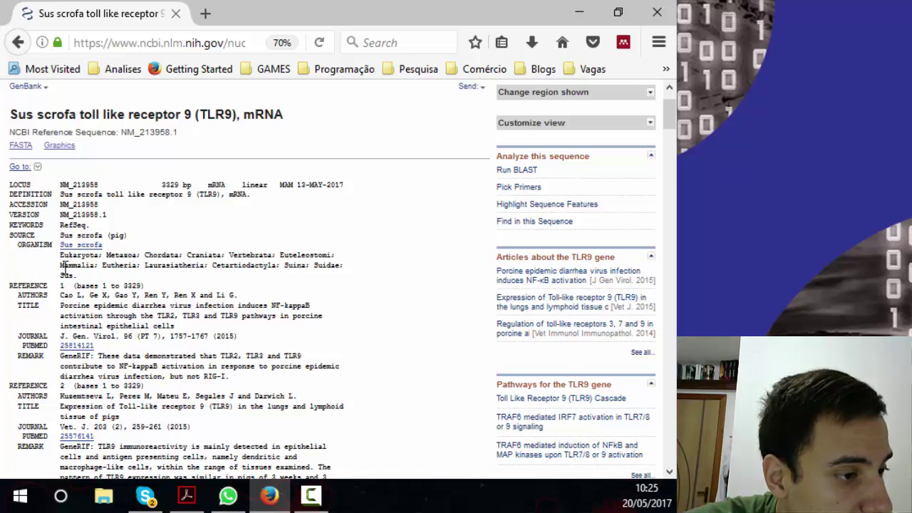
Review the authors and title of Reference 1 and open its PubMed article in a new tab.
scroll(64, 265, "down", 2)
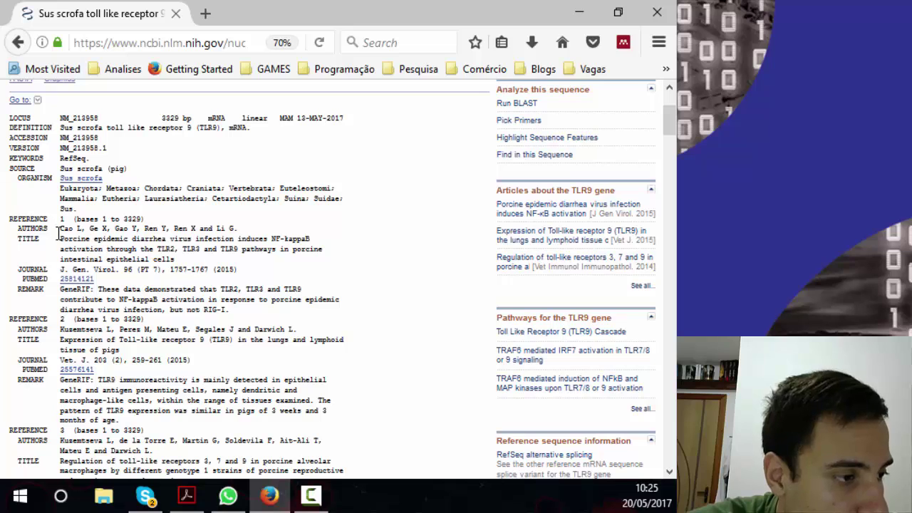
left_click_drag(59, 229, 173, 250)
left_click(205, 265)
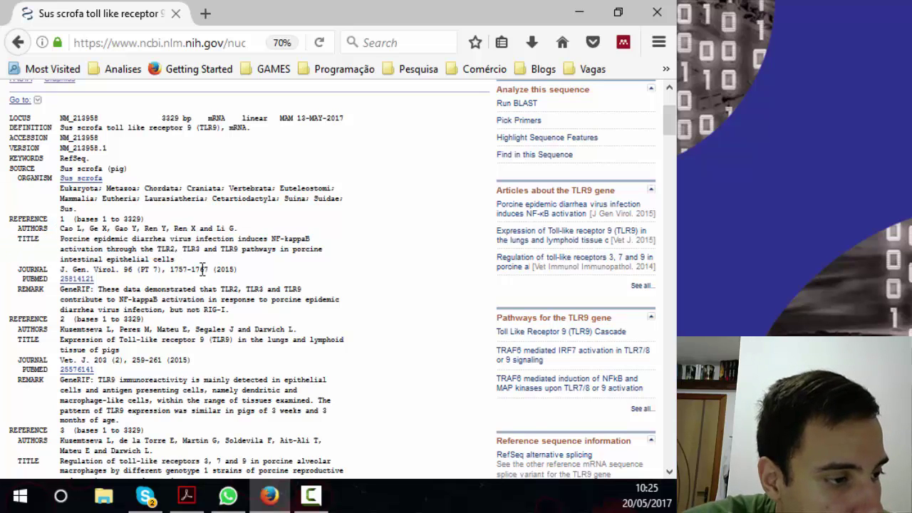
middle_click(87, 280)
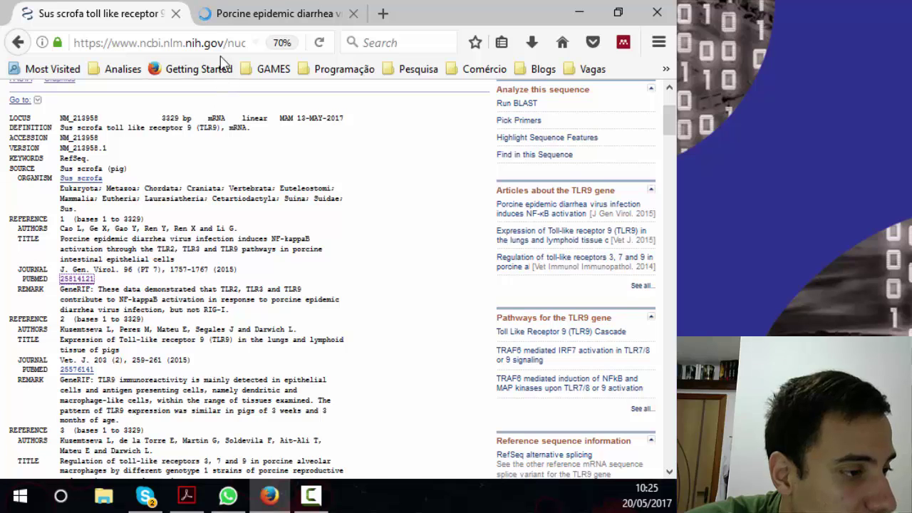
left_click(235, 11)
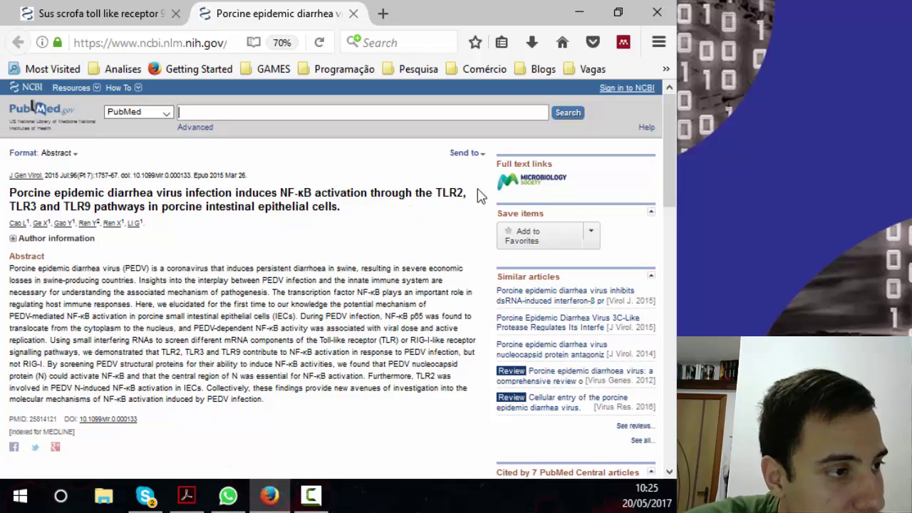
Open the article's full text on the Microbiology Society site and look through it down to the Introduction.
left_click(531, 187)
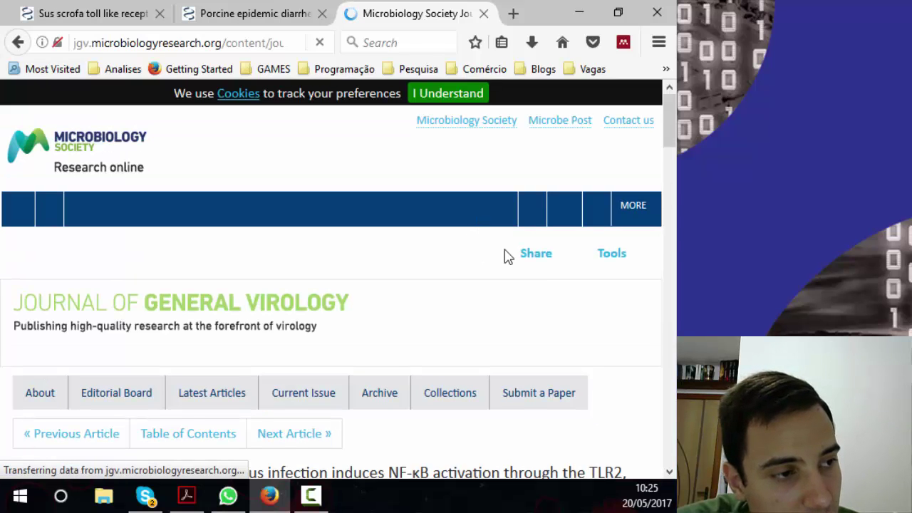
scroll(505, 257, "down", 4)
scroll(506, 256, "down", 3)
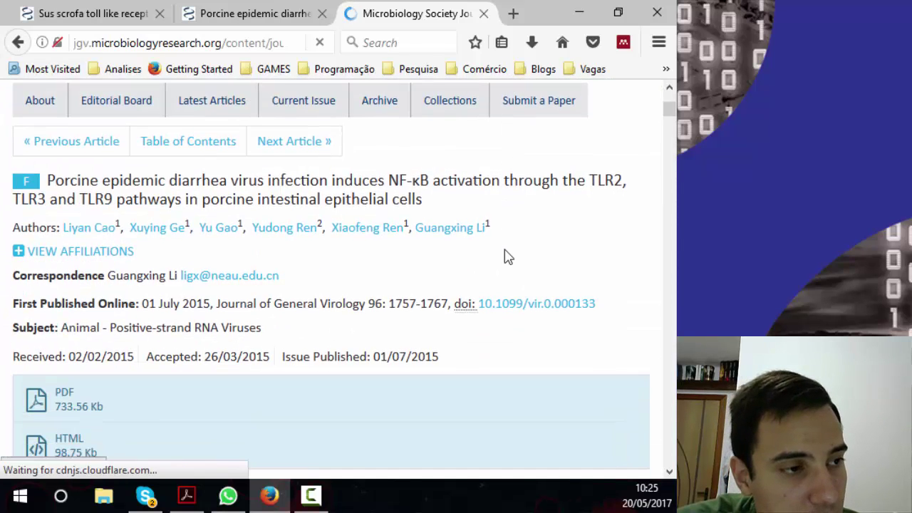
scroll(507, 255, "down", 2)
scroll(320, 325, "down", 5)
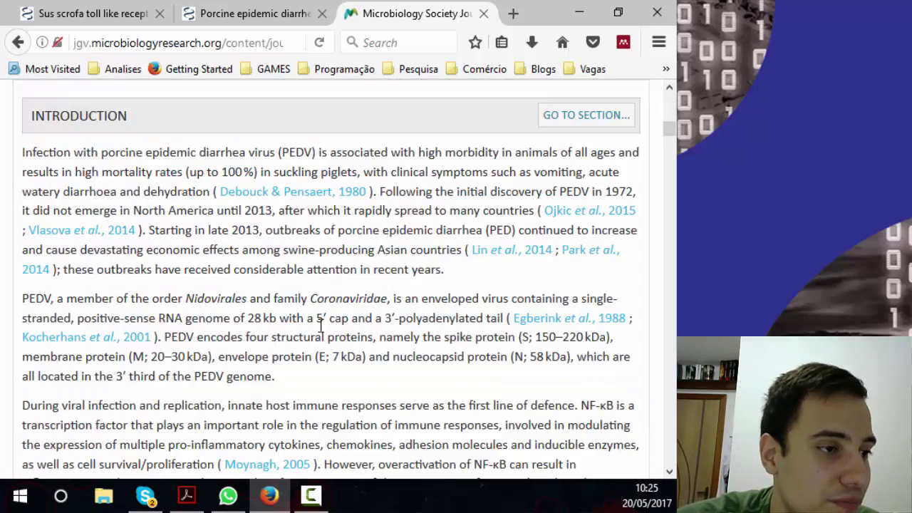
Read through the Introduction of the porcine epidemic diarrhea virus article on the journal page.
scroll(313, 302, "down", 5)
scroll(313, 302, "down", 2)
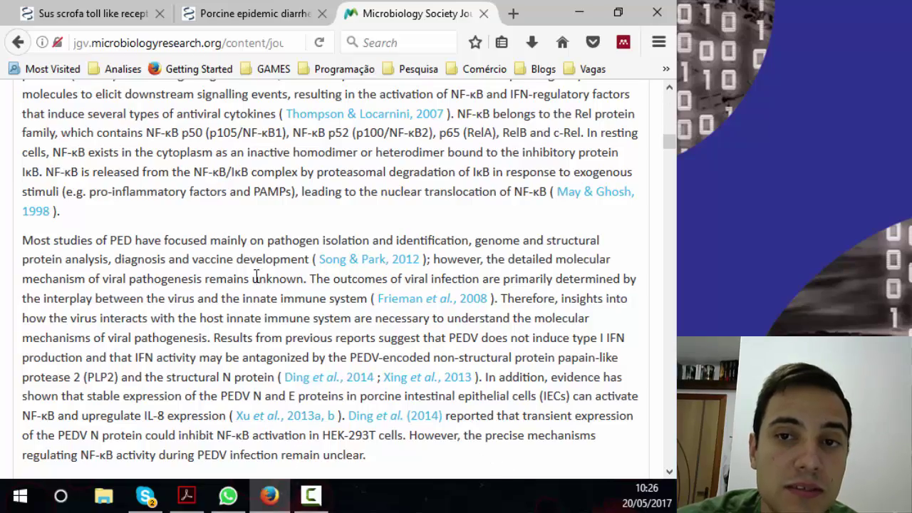
scroll(257, 276, "up", 10)
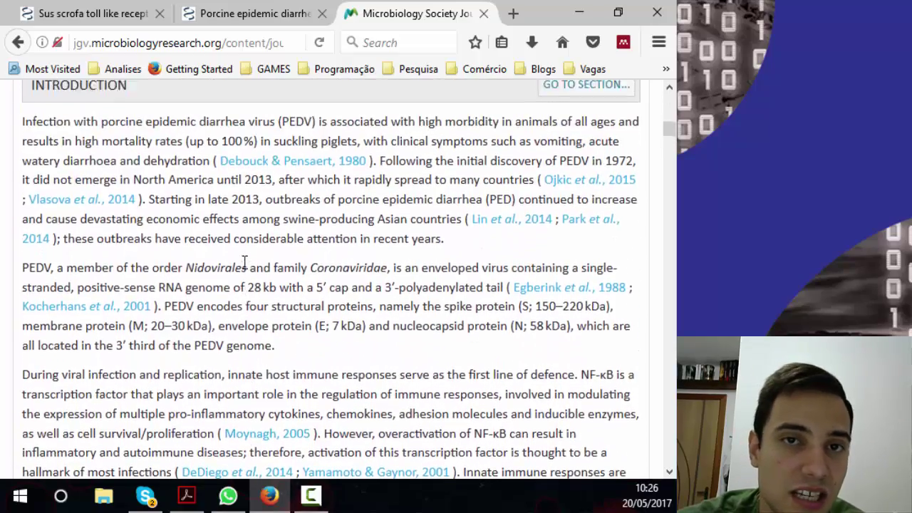
Download the article's PDF version as 1757_vir000133.pdf into the Downloads folder.
scroll(244, 262, "up", 5)
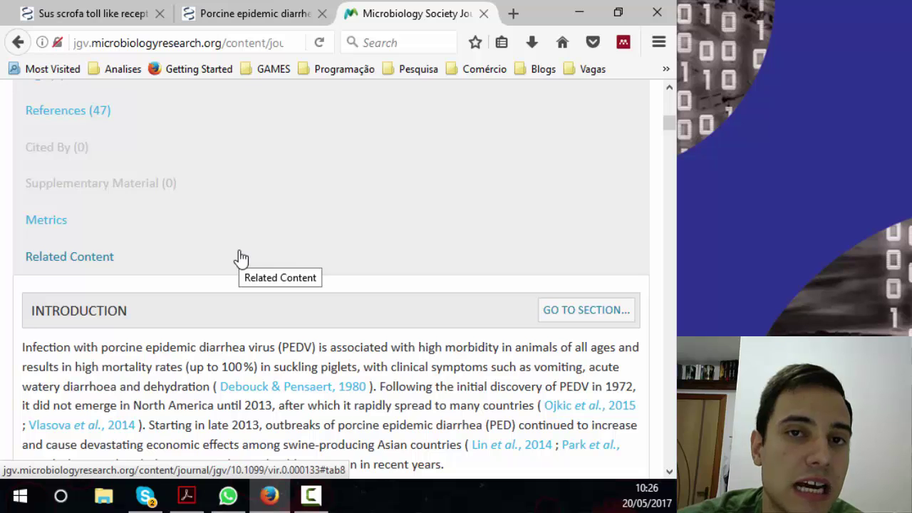
scroll(243, 260, "up", 5)
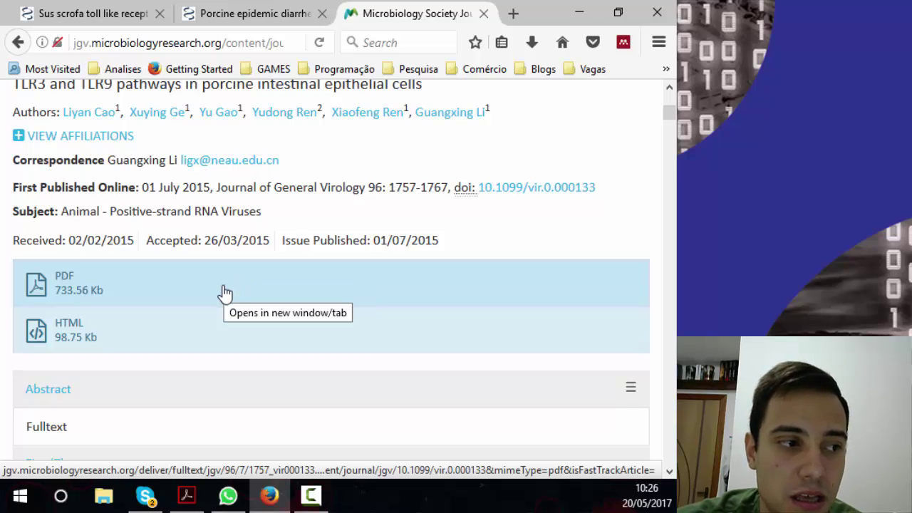
left_click(223, 292)
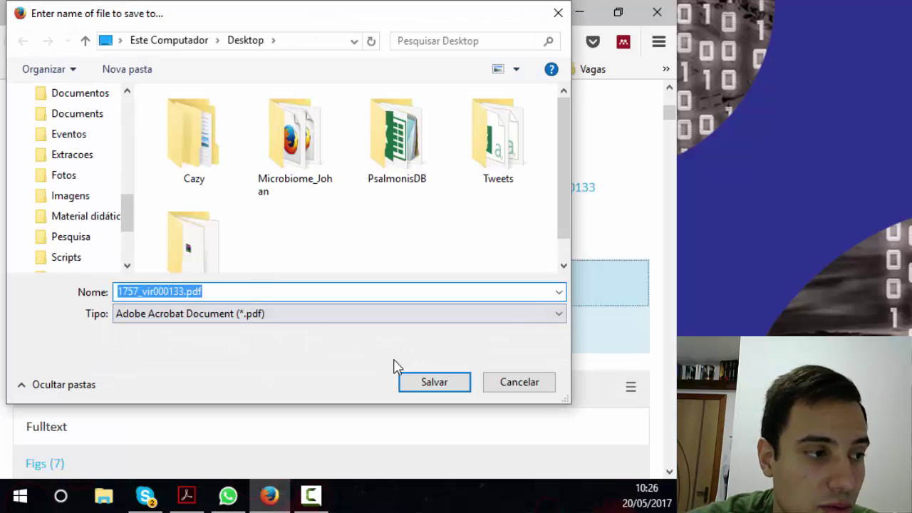
scroll(83, 145, "up", 1)
scroll(83, 144, "up", 5)
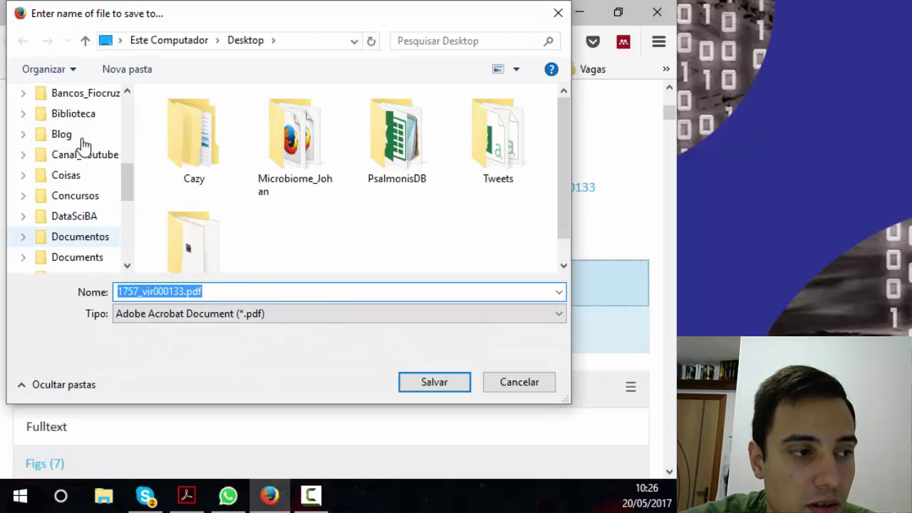
left_click(80, 115)
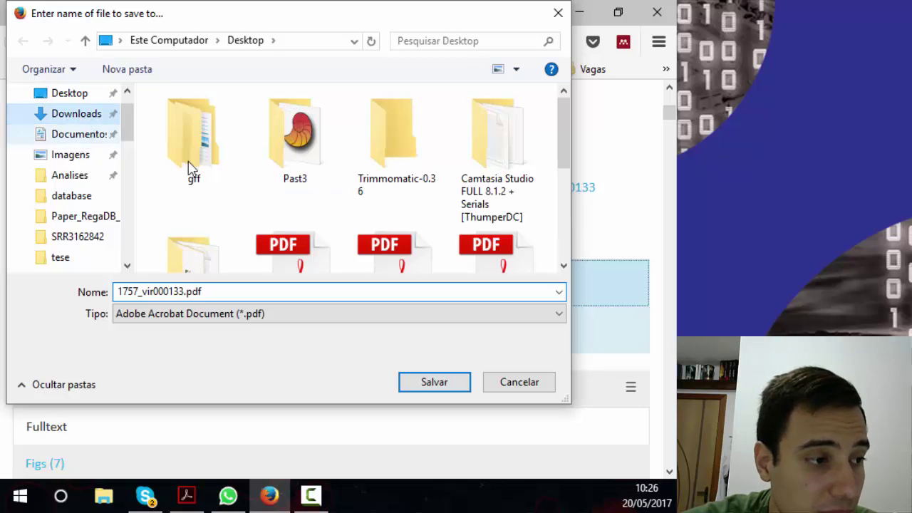
left_click(420, 389)
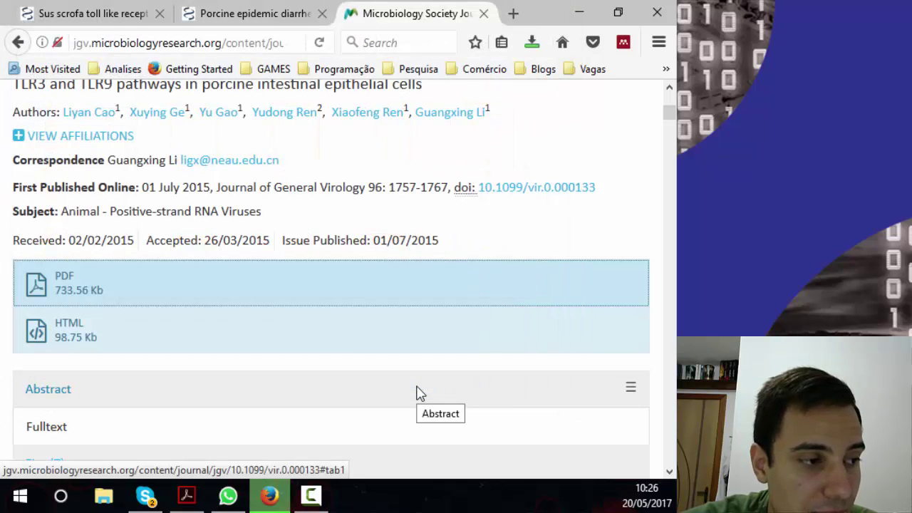
Open the downloaded 1757_vir000133.pdf in Acrobat Reader, collapse the tools pane and look through the abstract and Introduction on page 1.
left_click(533, 45)
left_click(440, 93)
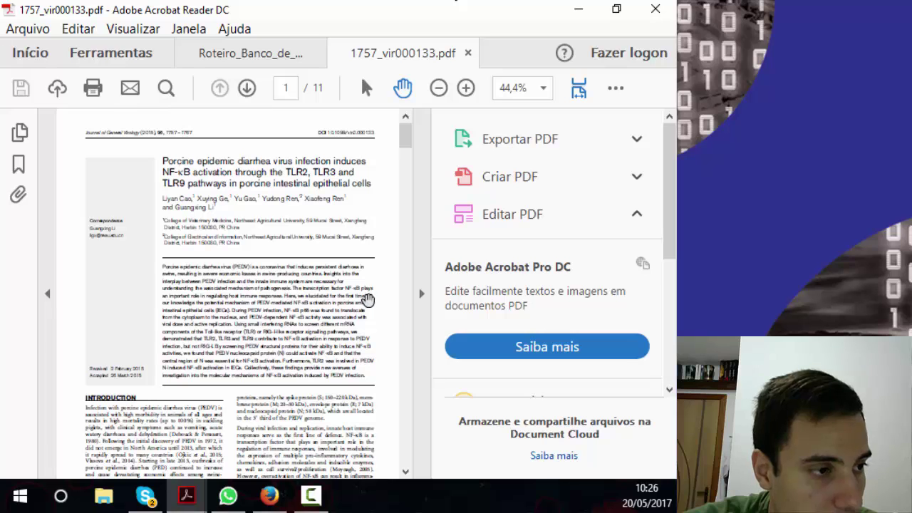
left_click(418, 292)
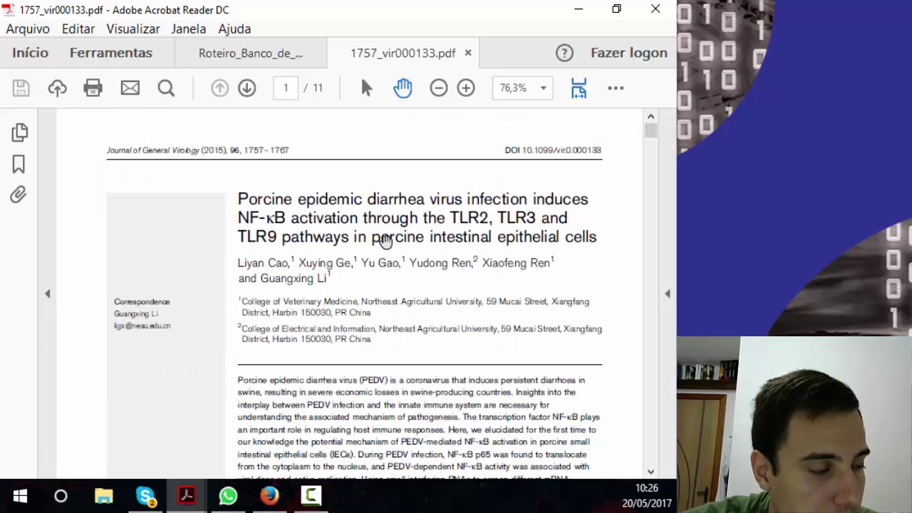
scroll(385, 223, "down", 10)
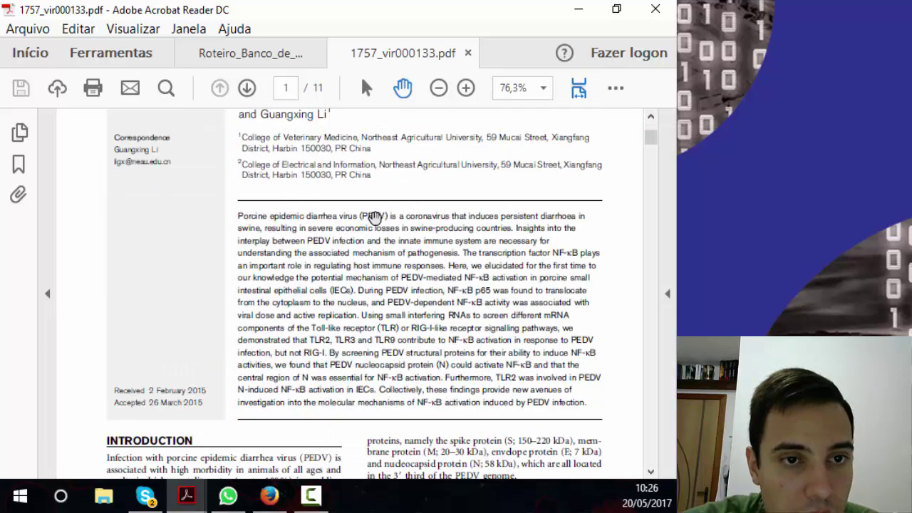
scroll(387, 224, "down", 3)
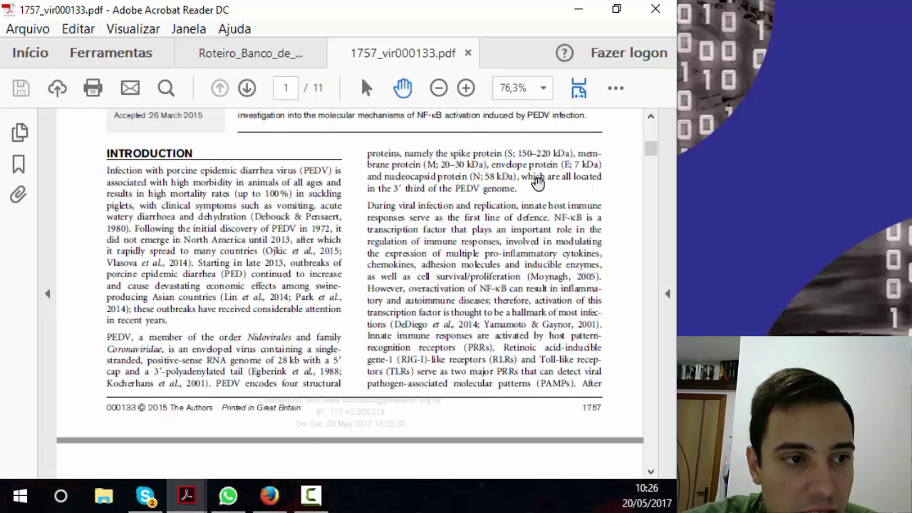
Close Acrobat Reader with all its open documents and open a File Explorer window.
left_click(667, 7)
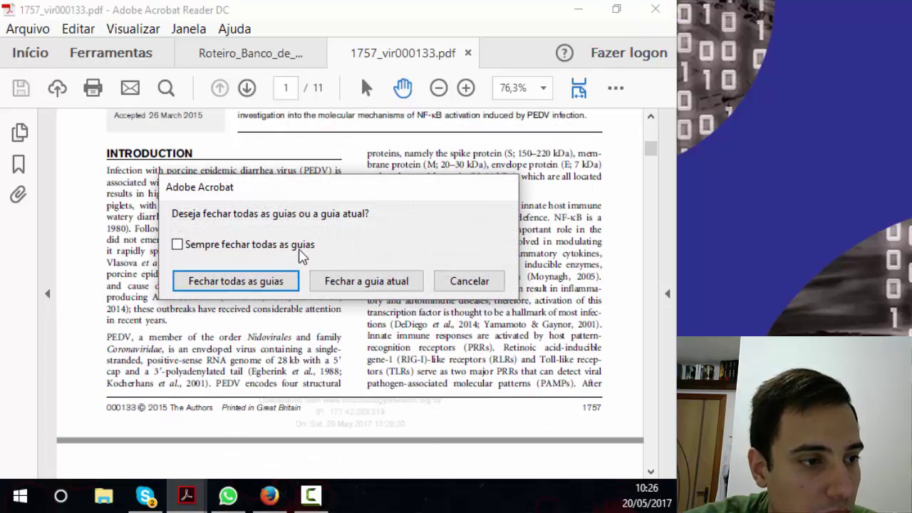
left_click(278, 283)
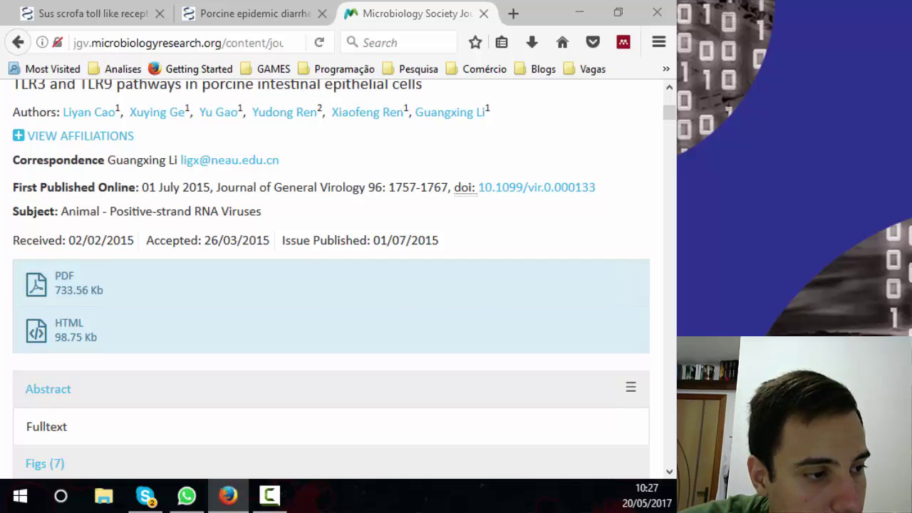
key("super+e")
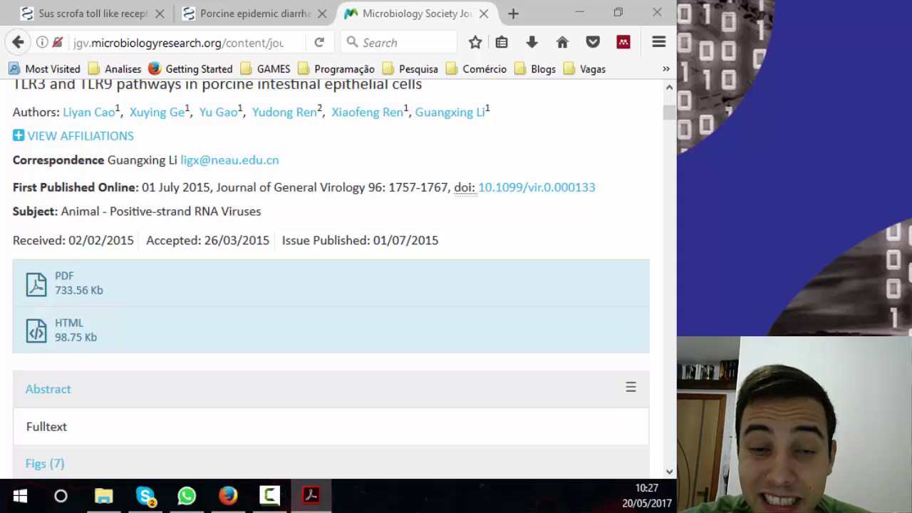
Close the Microbiology Society full-text page and the PubMed abstract, returning to the Sus scrofa TLR9 record.
left_click(483, 14)
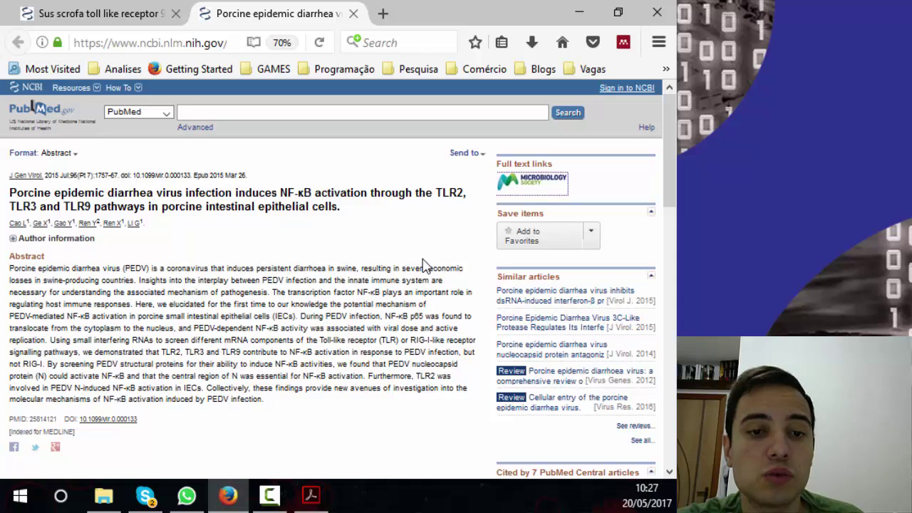
scroll(364, 285, "down", 2)
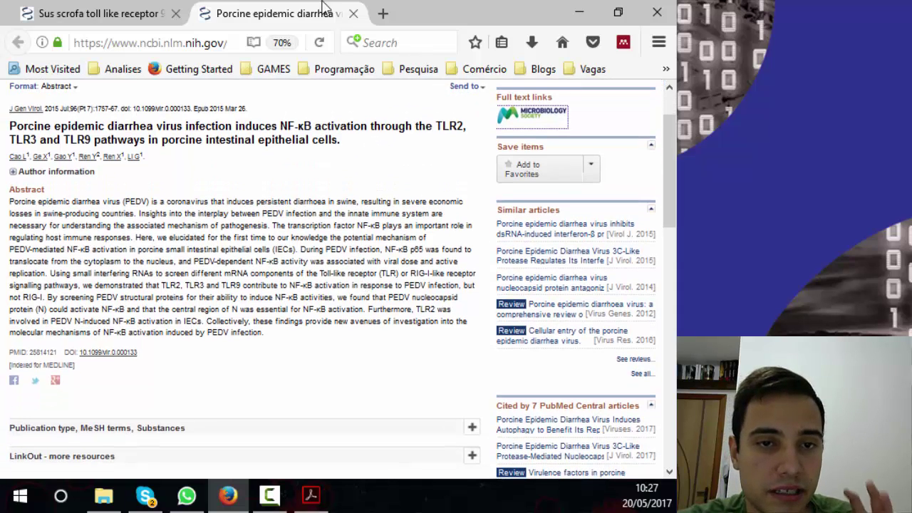
left_click(352, 14)
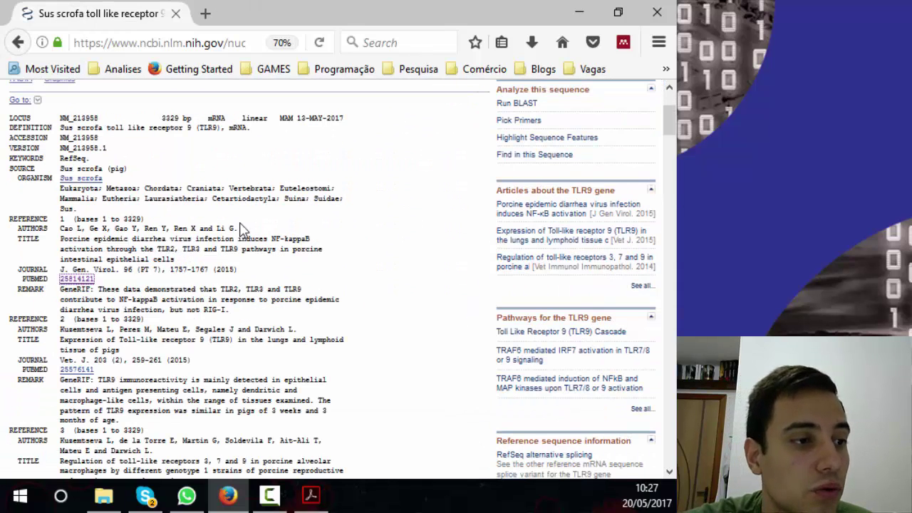
Review References 2 to 9 and the Comment section, including the RefSeq status and the source sequence of the record.
scroll(251, 231, "down", 2)
scroll(253, 239, "down", 6)
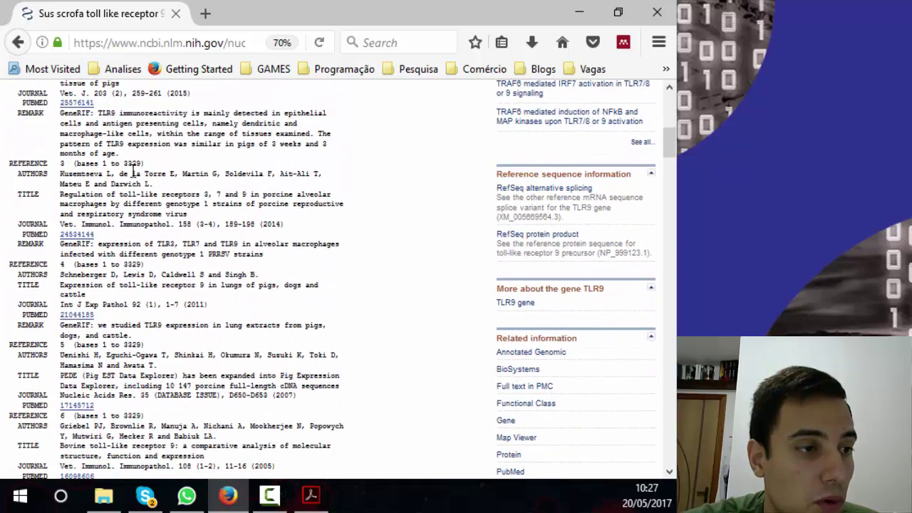
scroll(136, 275, "down", 9)
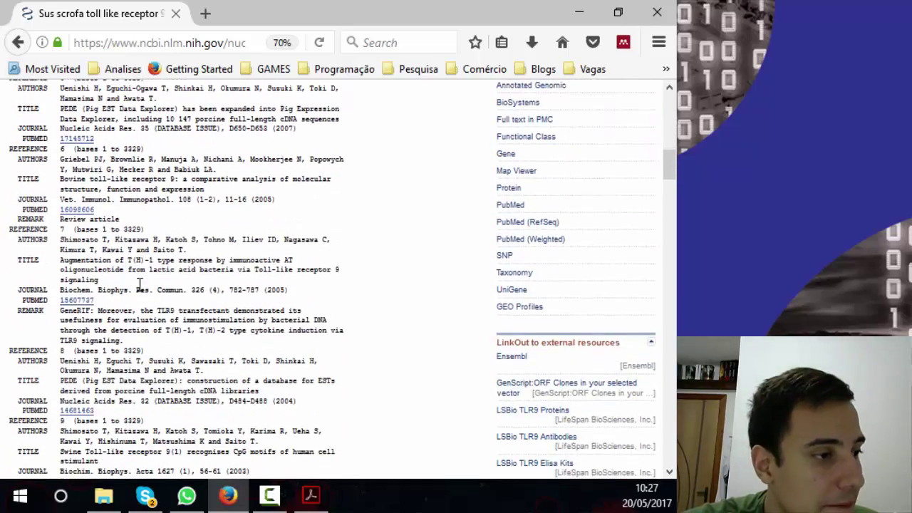
scroll(145, 274, "down", 5)
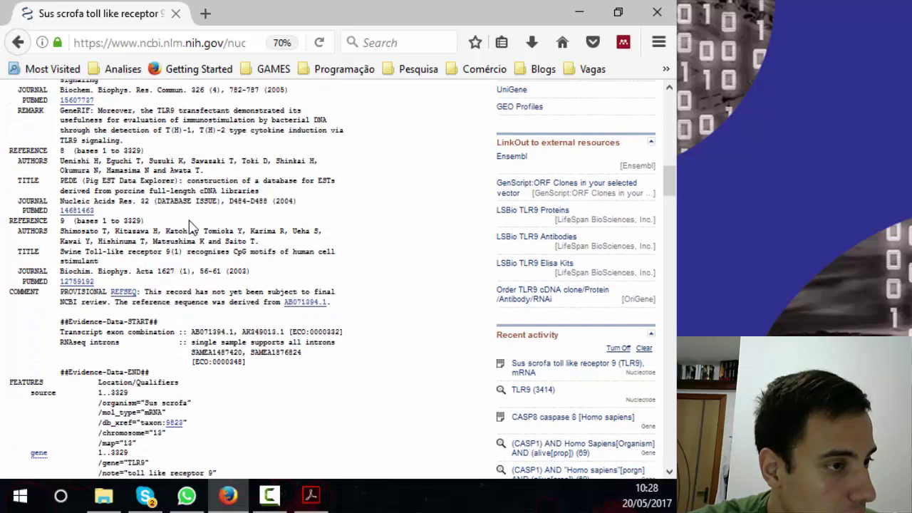
left_click_drag(216, 271, 232, 292)
left_click(270, 265)
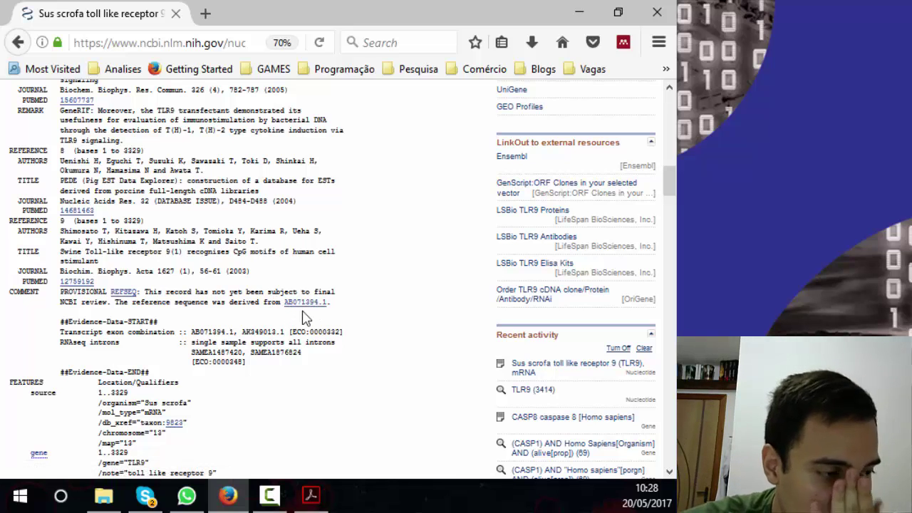
Enlarge the page to 90% and examine the source and gene entries in the Features section.
scroll(260, 317, "down", 5)
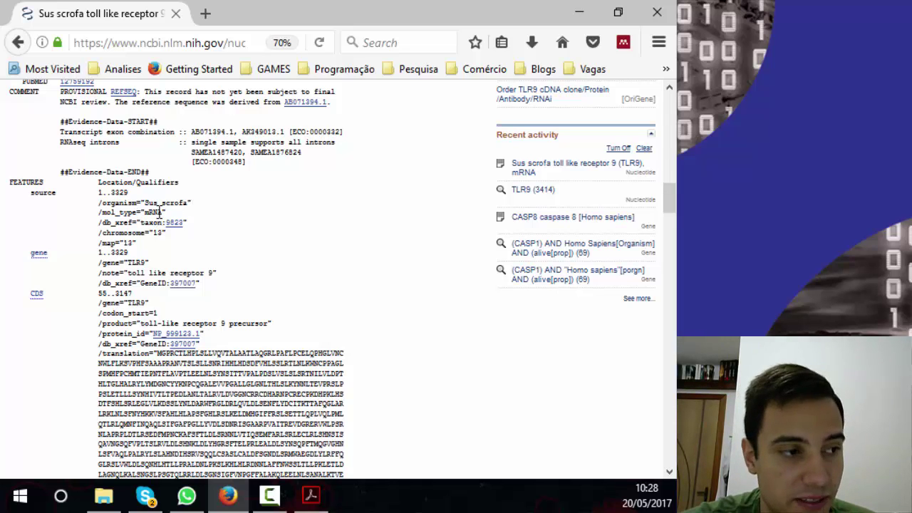
scroll(160, 213, "down", 2)
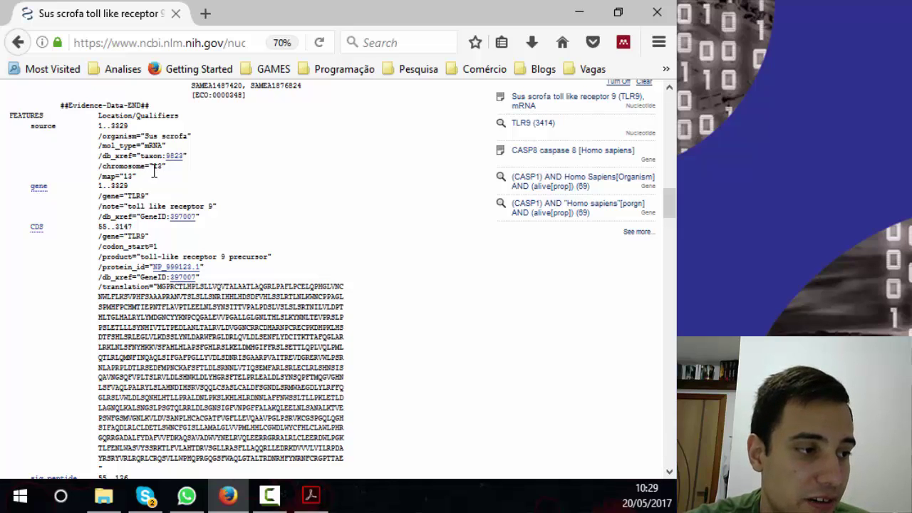
key("ctrl+plus")
key("ctrl+plus")
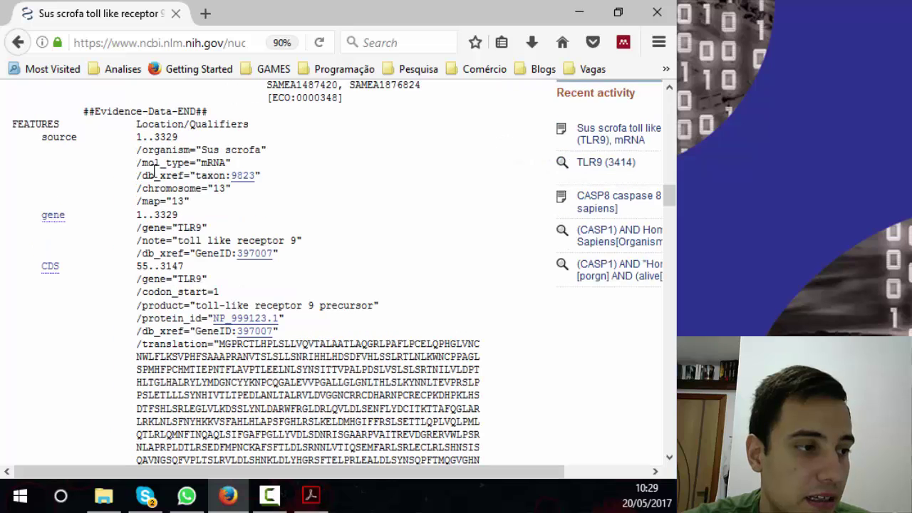
scroll(166, 166, "down", 2)
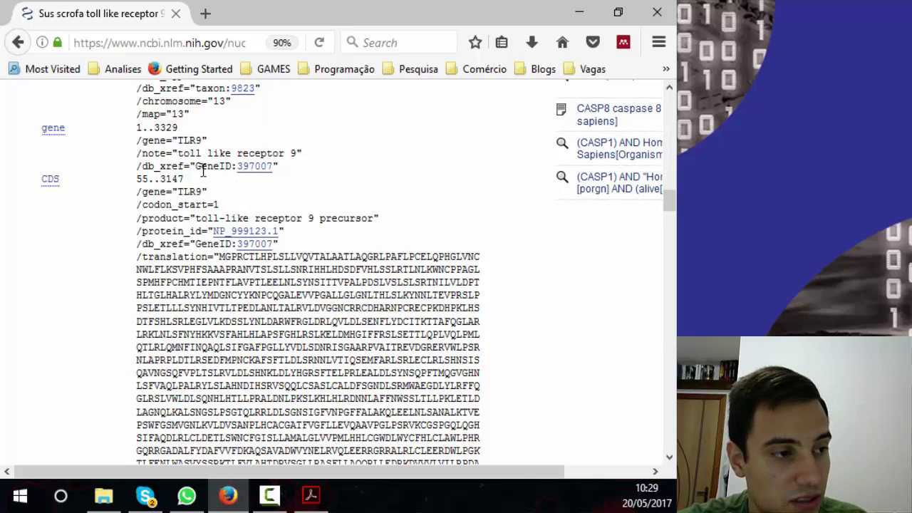
scroll(145, 165, "up", 1)
scroll(146, 166, "up", 2)
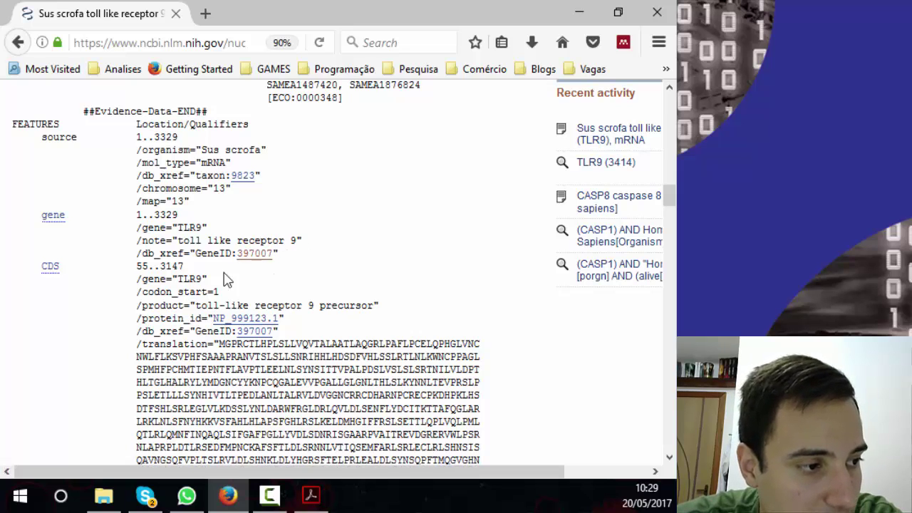
Examine the CDS feature of TLR9, including its location, product, protein ID and full amino acid translation.
scroll(62, 266, "down", 2)
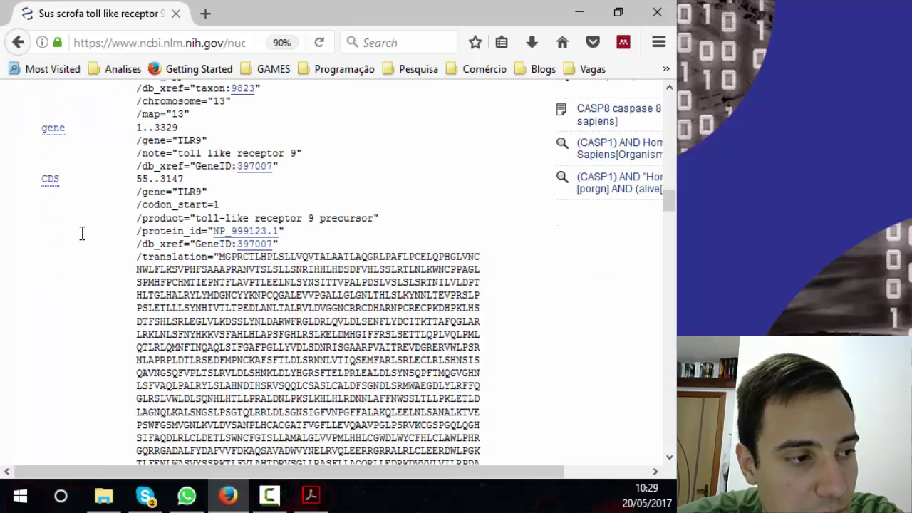
scroll(83, 231, "down", 2)
scroll(83, 214, "up", 2)
scroll(84, 214, "down", 3)
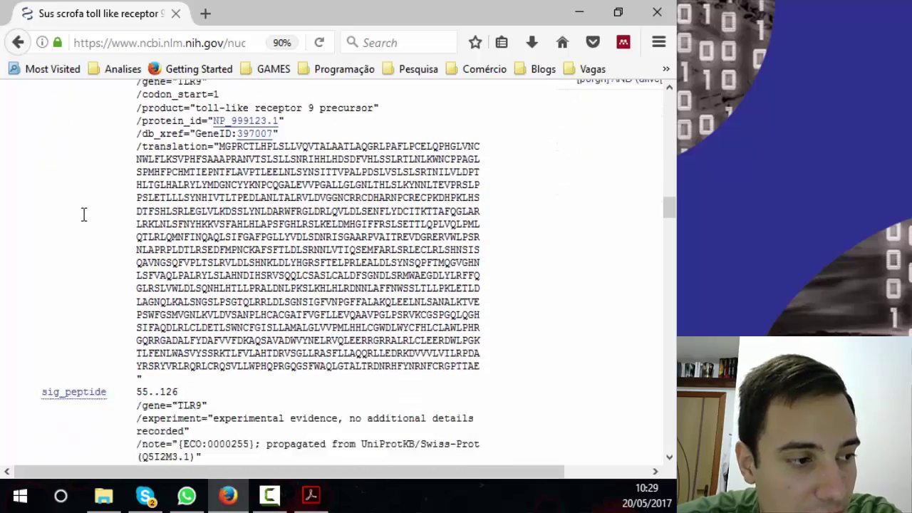
scroll(83, 214, "down", 2)
scroll(83, 214, "up", 7)
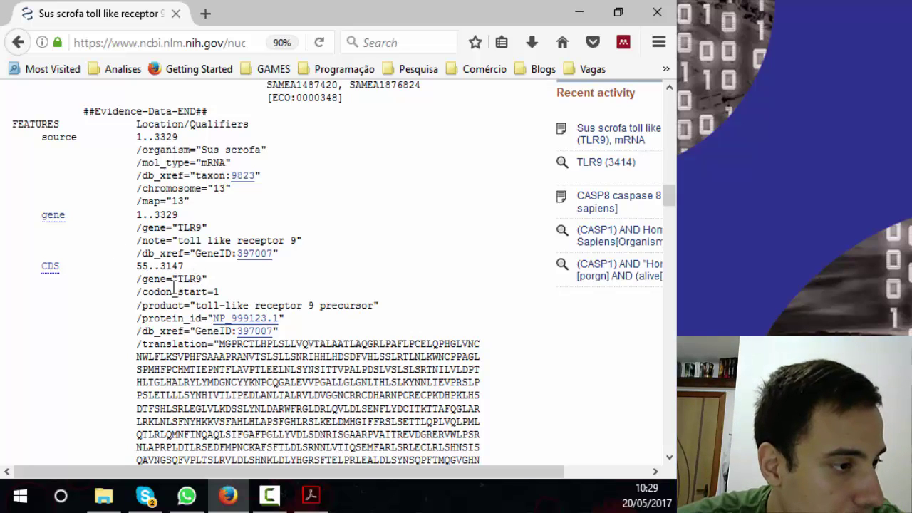
scroll(184, 298, "down", 5)
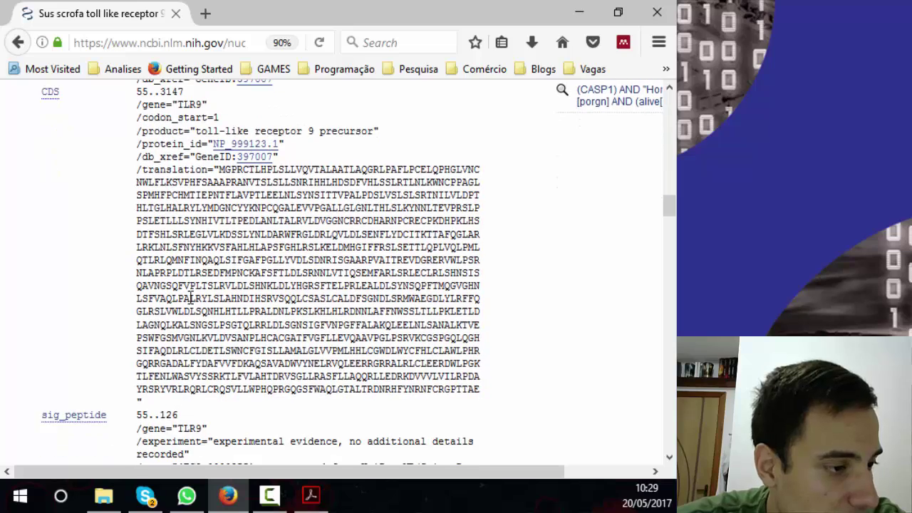
scroll(191, 298, "down", 2)
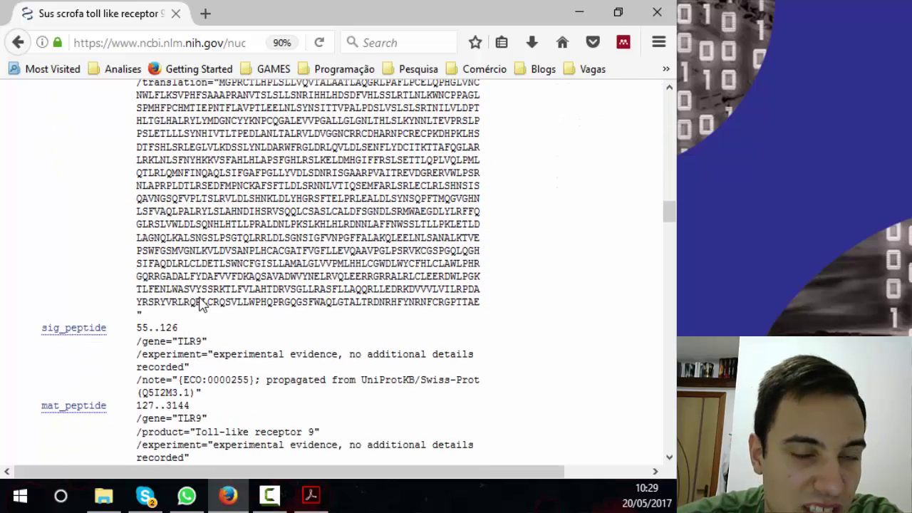
Examine the sig_peptide, mat_peptide and misc_feature annotations of TLR9, including the CpG-DNA interaction and LRR regions.
scroll(199, 303, "down", 2)
scroll(201, 297, "down", 4)
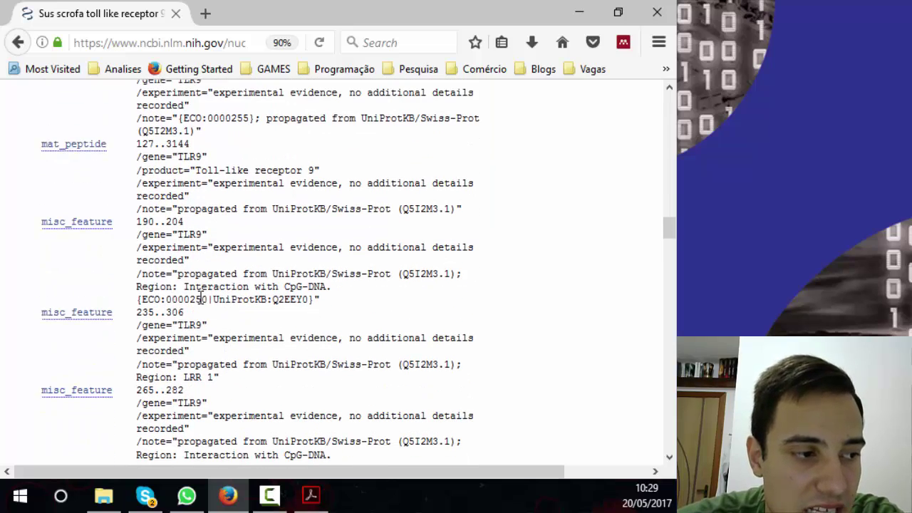
scroll(200, 298, "down", 6)
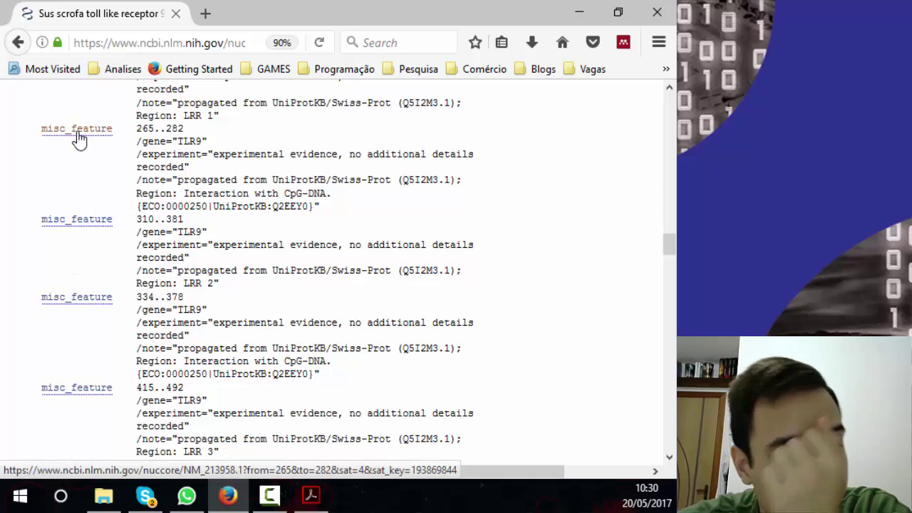
scroll(79, 136, "down", 14)
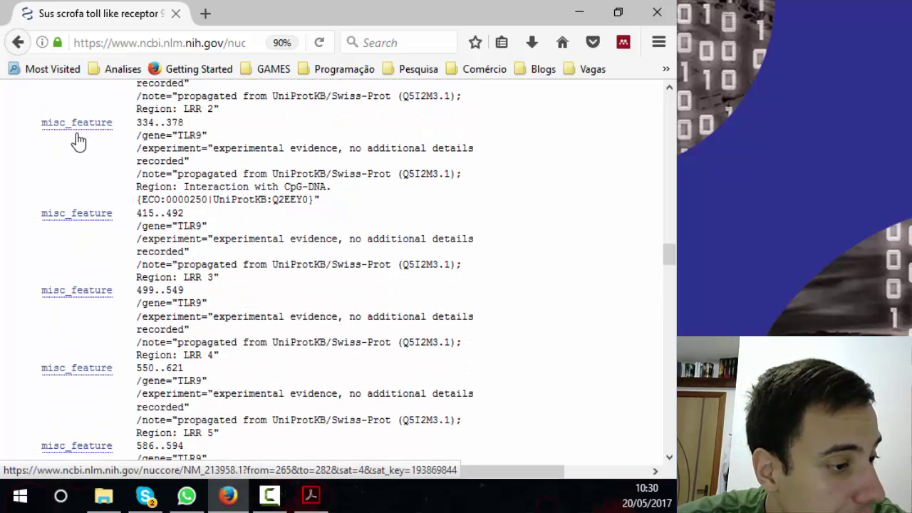
scroll(79, 134, "down", 20)
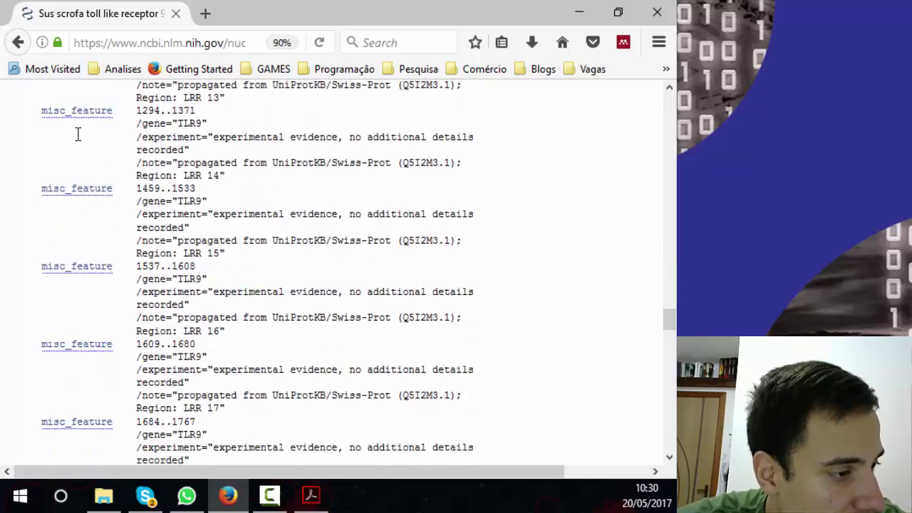
Examine the numbered nucleotide sequence at the end of the GenBank record, from its last bases back to the beginning.
scroll(78, 137, "down", 17)
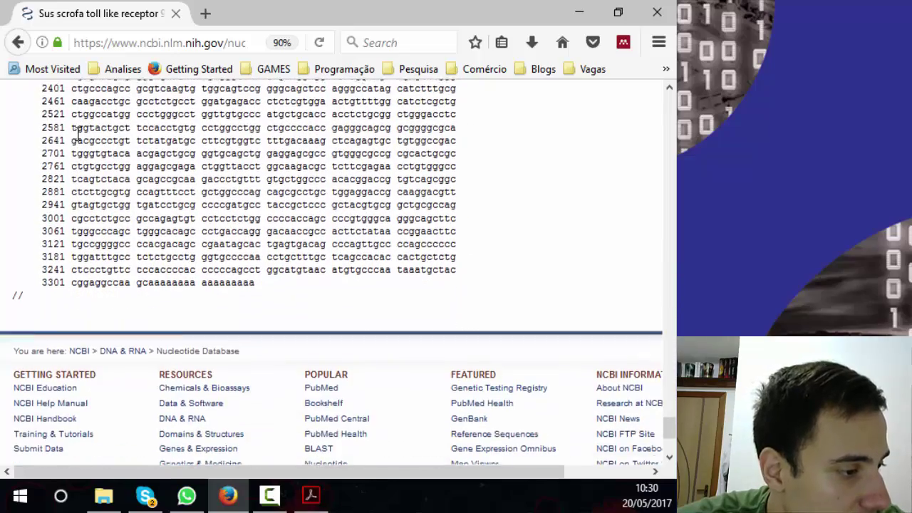
scroll(78, 139, "down", 2)
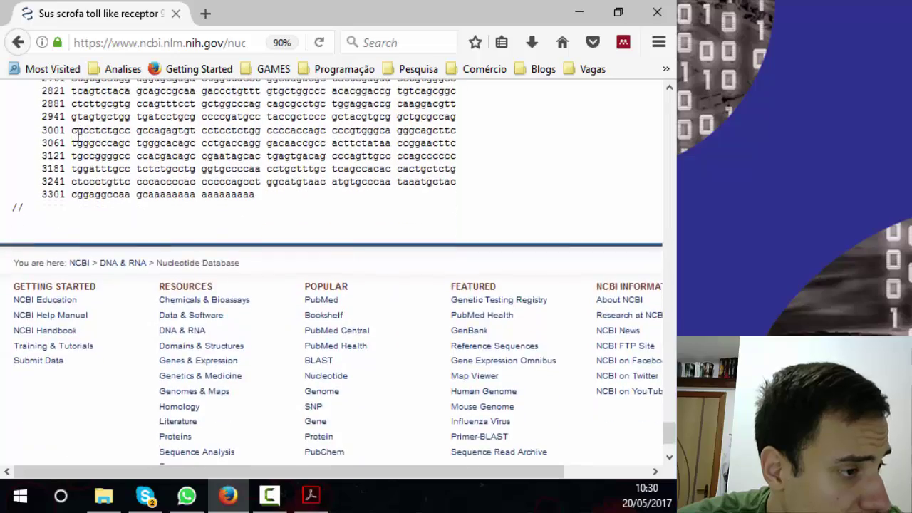
scroll(77, 135, "up", 6)
scroll(78, 135, "up", 2)
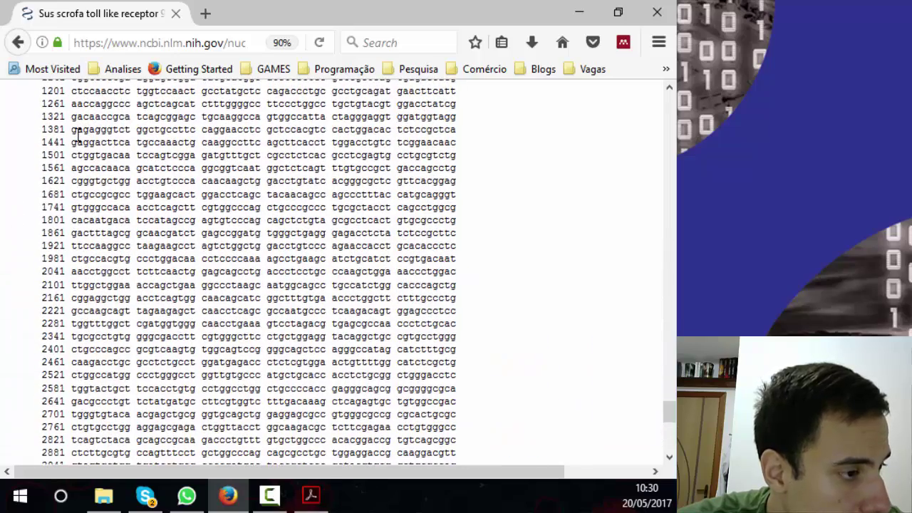
scroll(79, 135, "up", 2)
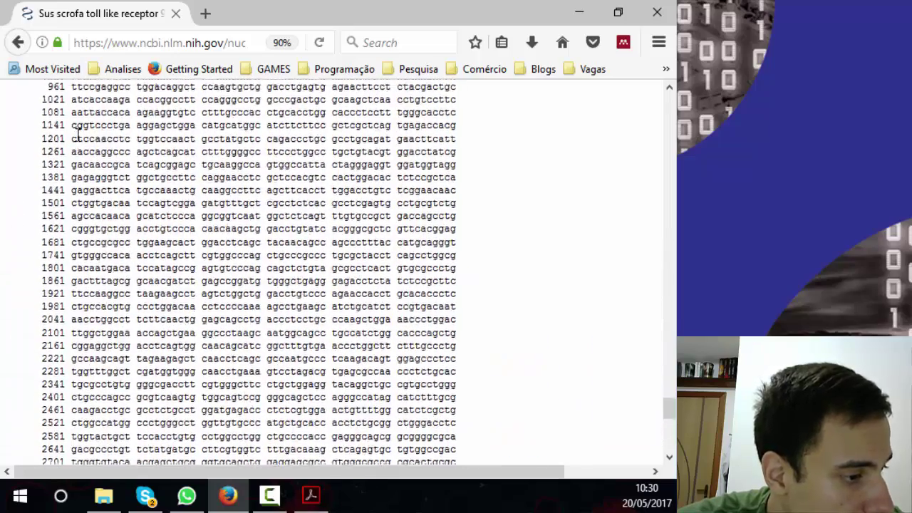
scroll(78, 136, "up", 10)
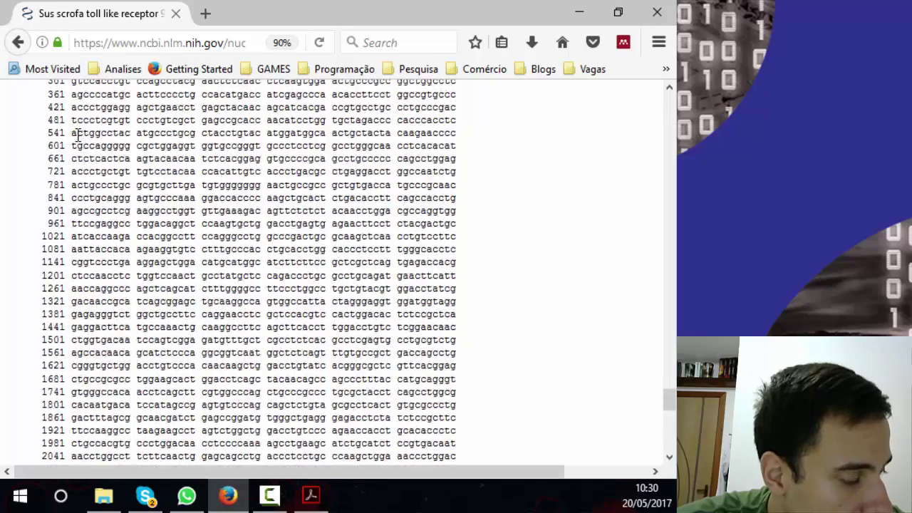
scroll(78, 135, "up", 14)
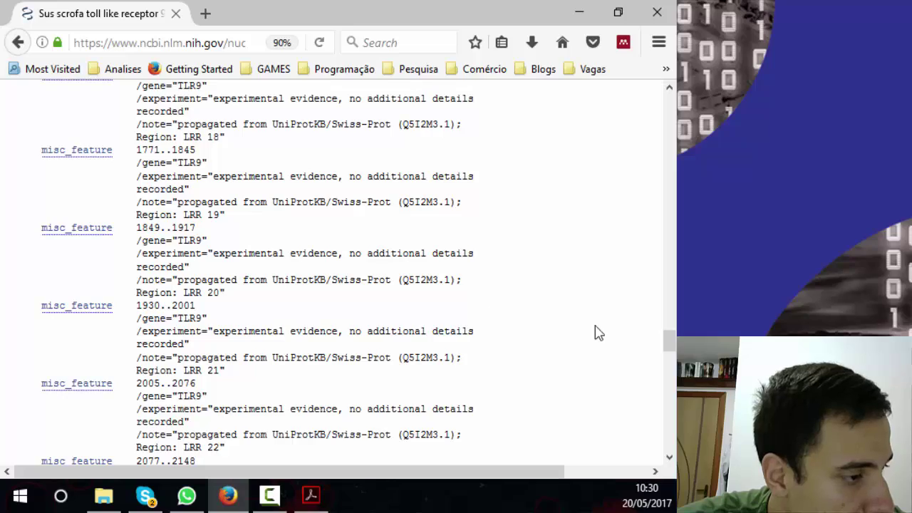
Display the Sus scrofa TLR9 mRNA record in FASTA format and look over its header and sequence.
left_click_drag(673, 346, 670, 104)
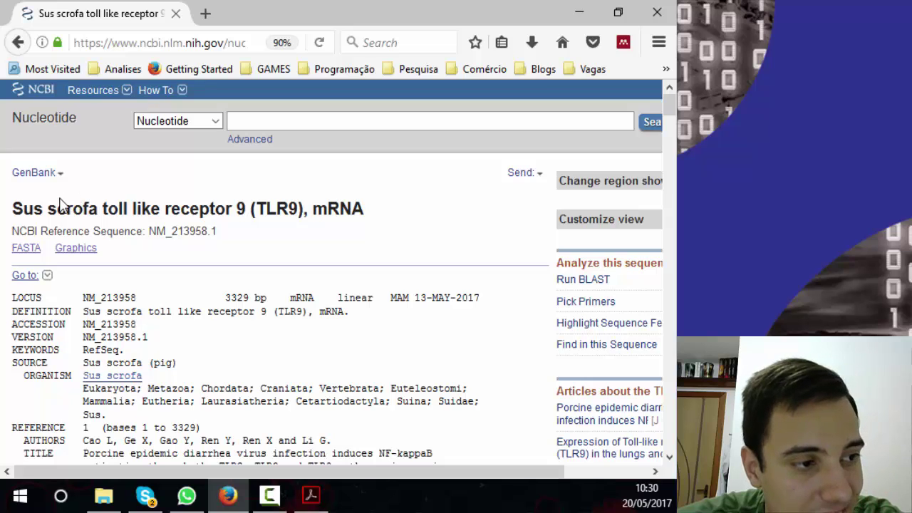
left_click(27, 249)
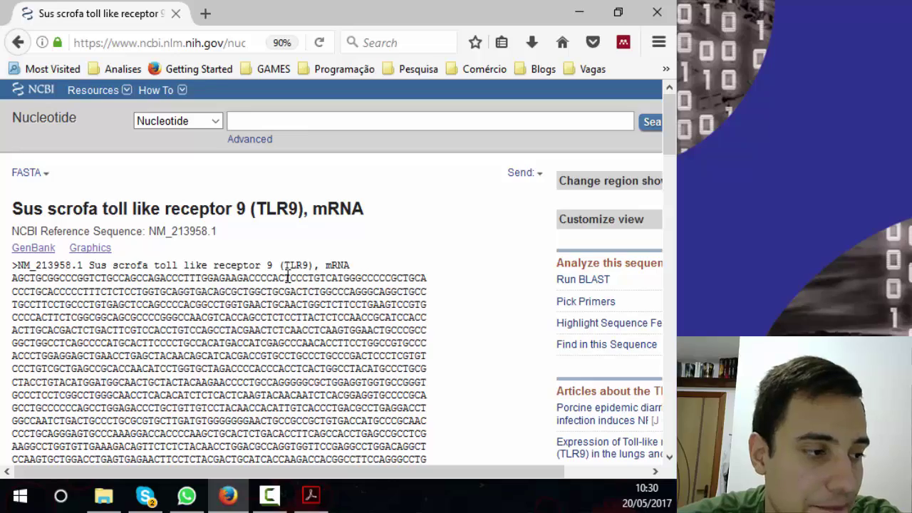
scroll(281, 277, "down", 5)
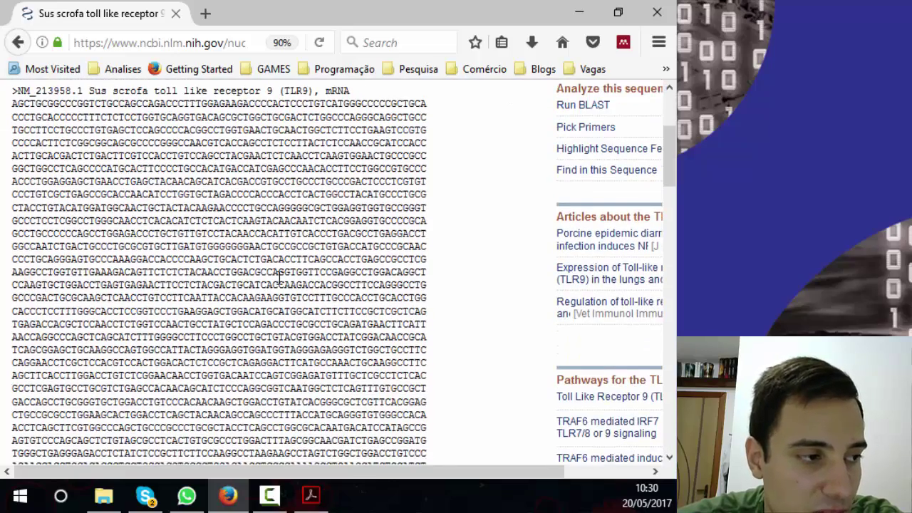
scroll(281, 276, "up", 5)
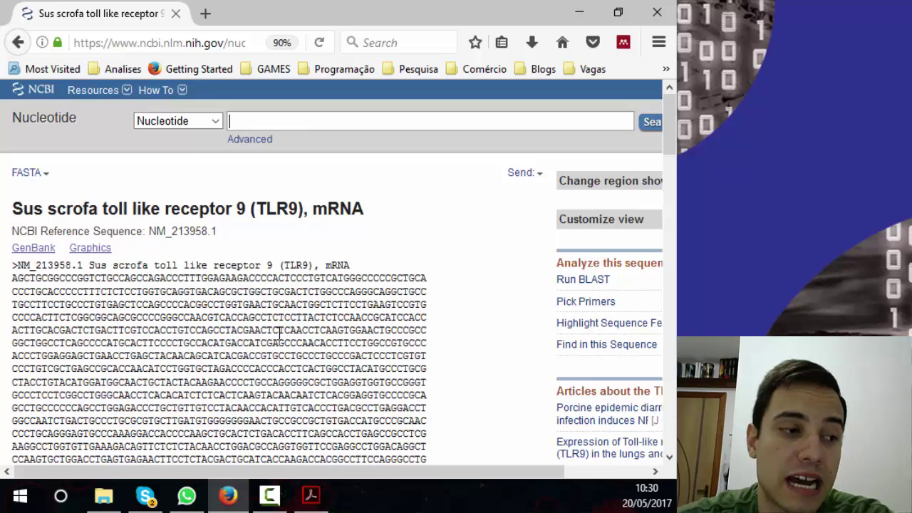
Send the complete TLR9 record to a file in FASTA format, checking the other available formats before creating it.
left_click(526, 176)
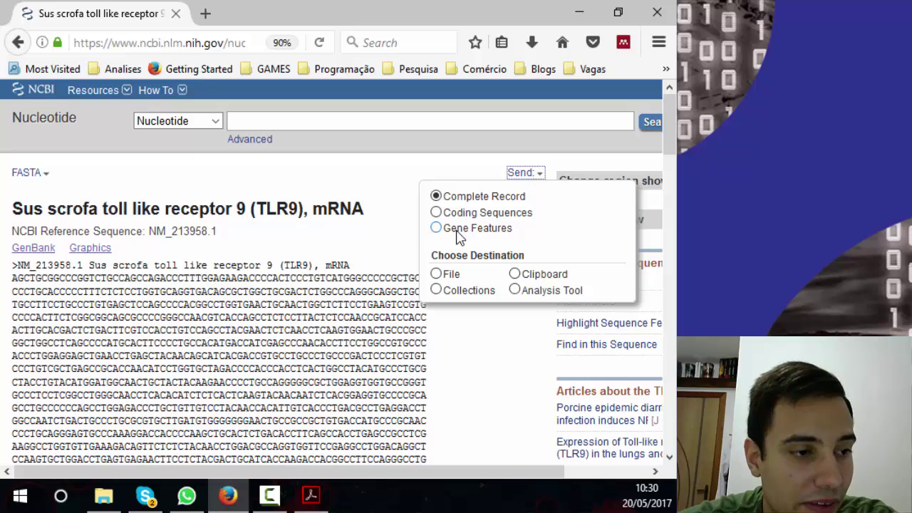
left_click(448, 278)
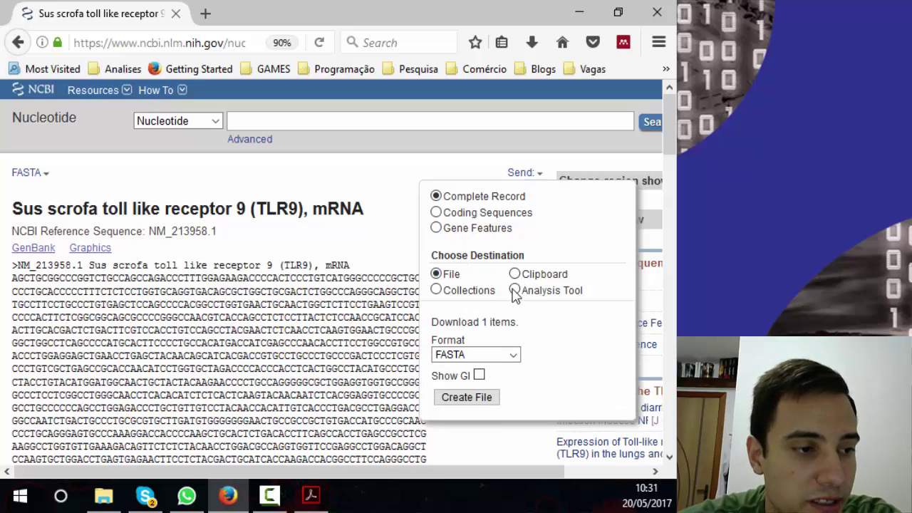
left_click(483, 355)
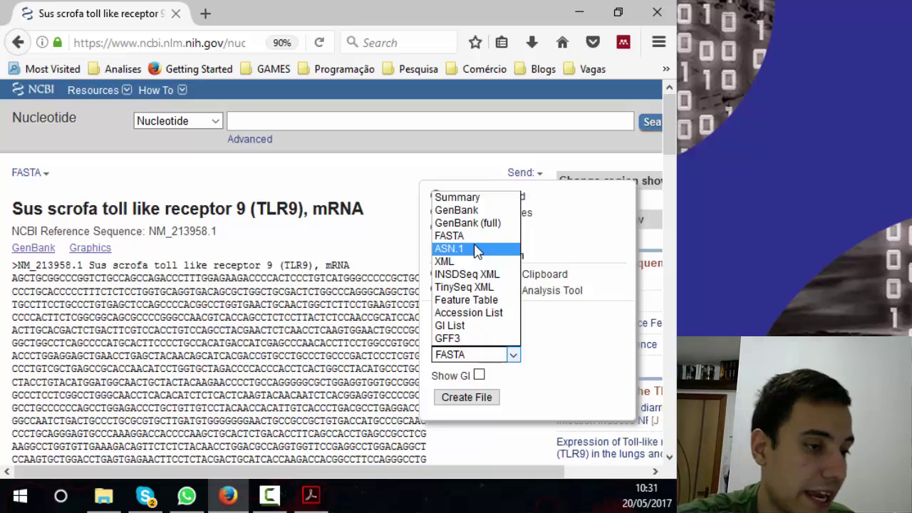
left_click(447, 404)
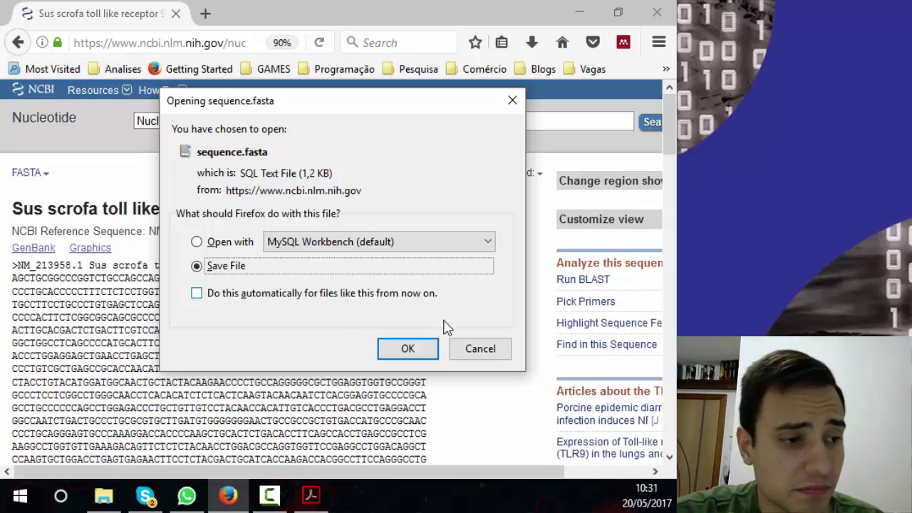
Save the generated sequence.fasta file to the Downloads folder.
left_click(422, 354)
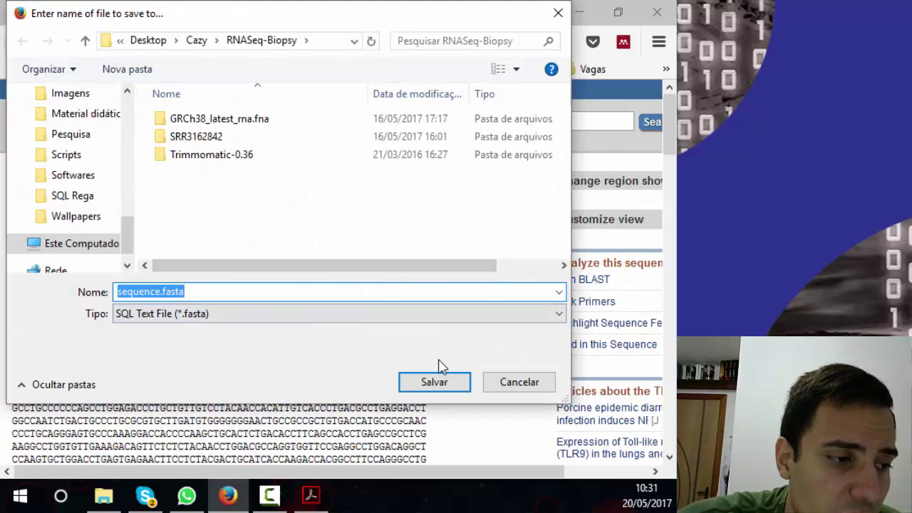
scroll(90, 126, "up", 3)
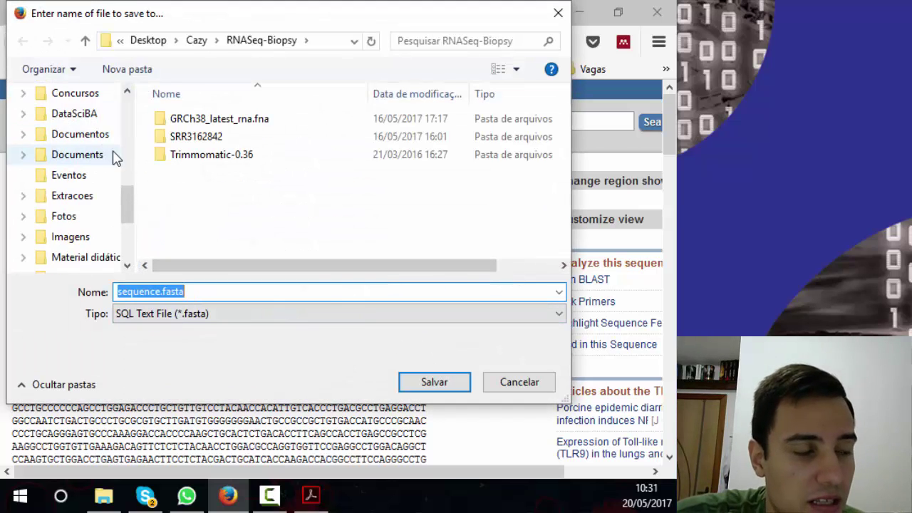
scroll(114, 158, "up", 5)
left_click(78, 152)
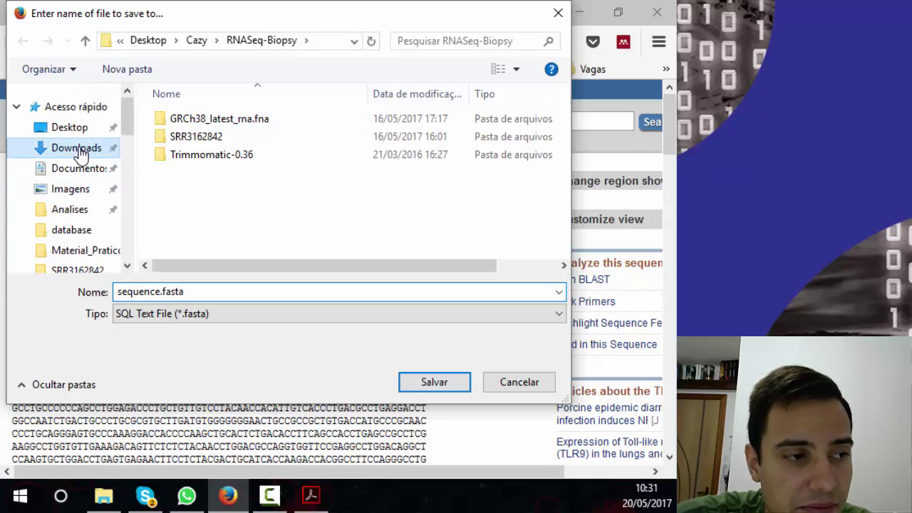
left_click(410, 382)
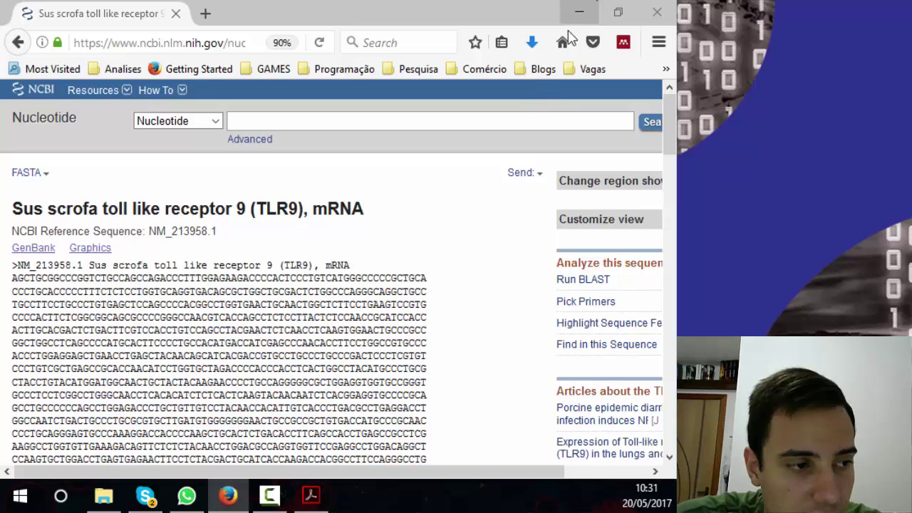
Open the downloaded sequence.fasta from its folder in Sublime Text, review the sequence to its last line, and close the editor.
left_click(531, 44)
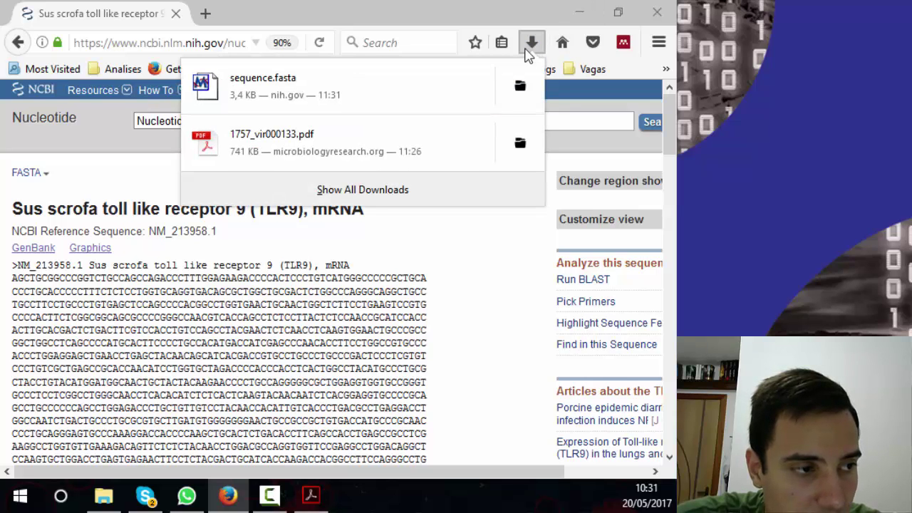
right_click(410, 83)
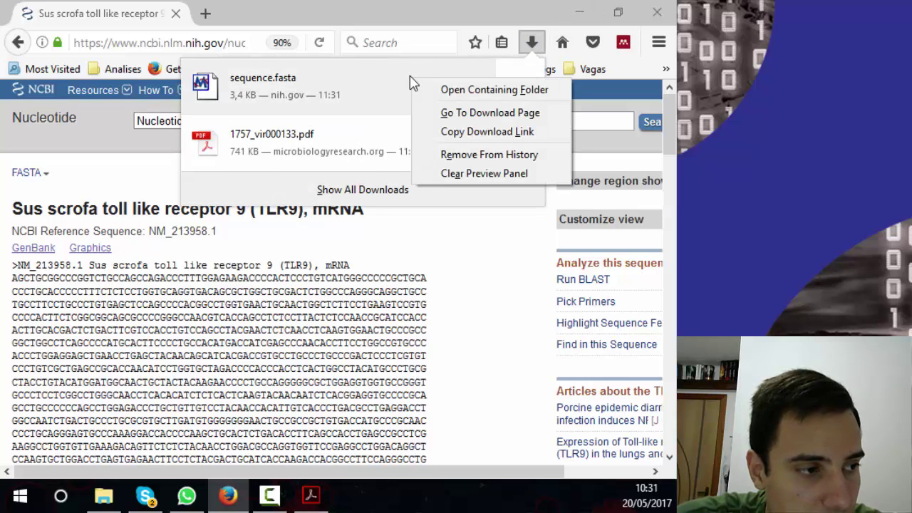
left_click(434, 89)
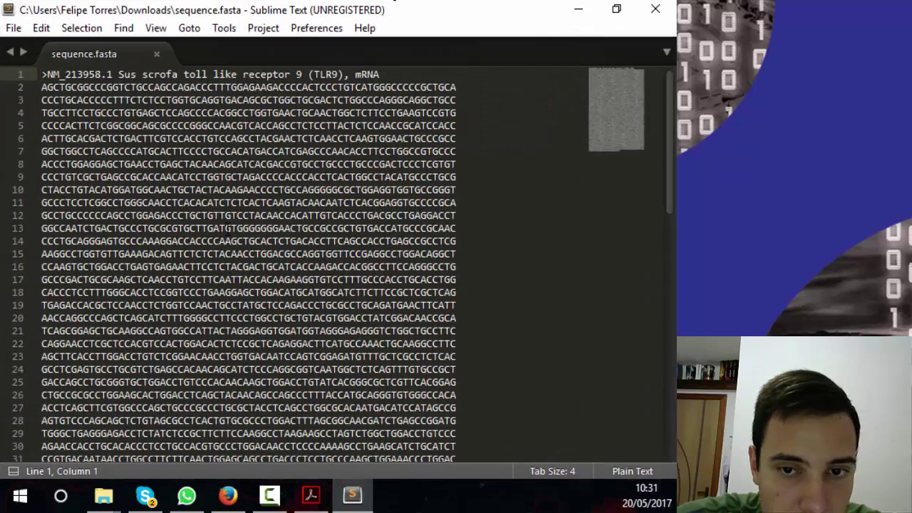
scroll(284, 280, "down", 15)
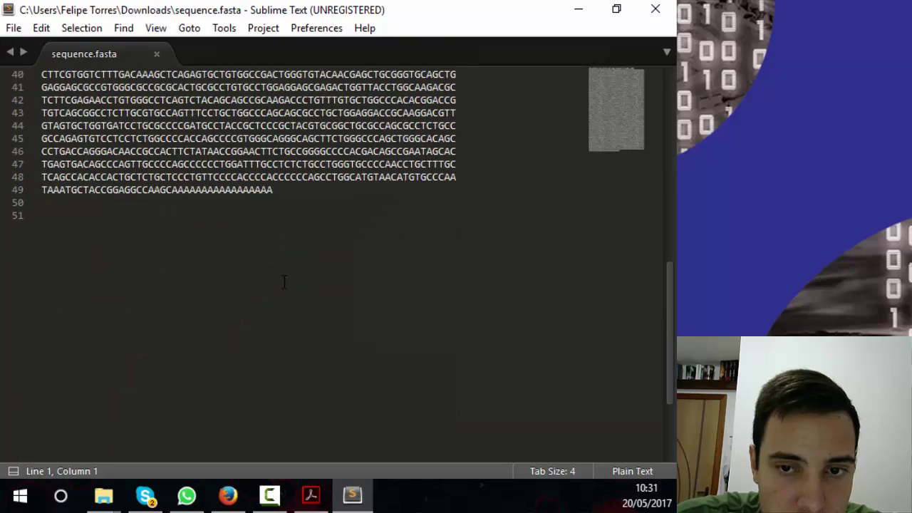
scroll(285, 280, "up", 8)
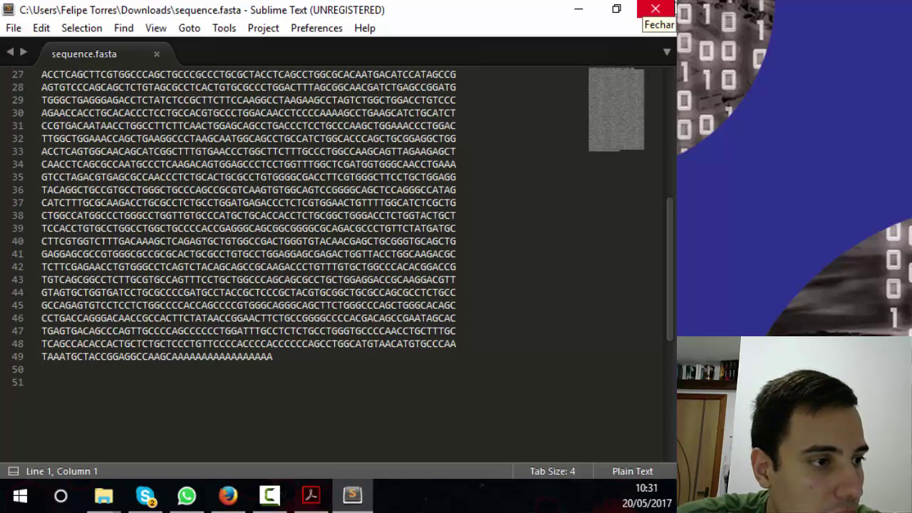
left_click(655, 9)
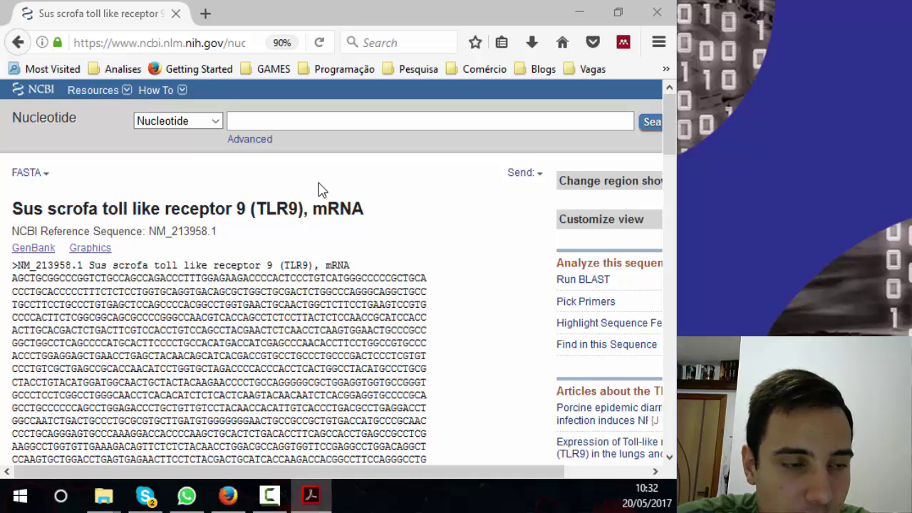
Switch the search database from Nucleotide to Protein and search it for TLR9.
left_click(199, 122)
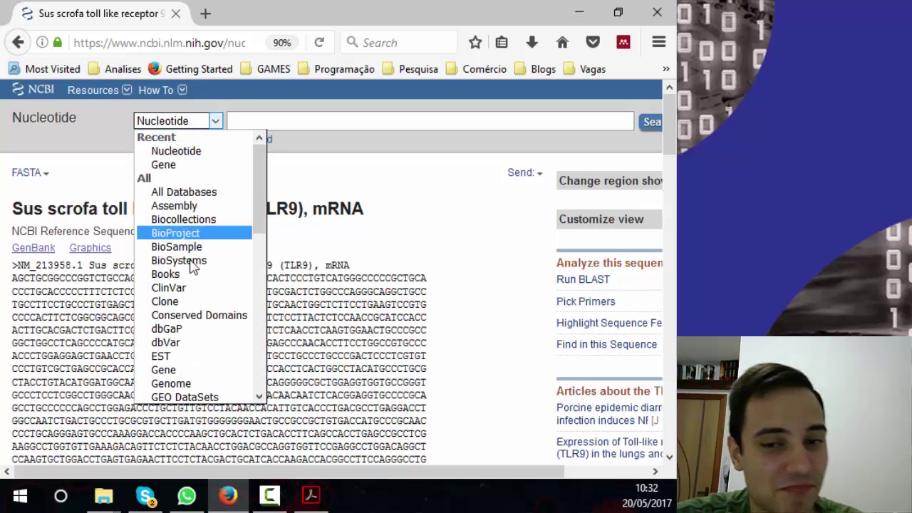
scroll(192, 296, "down", 6)
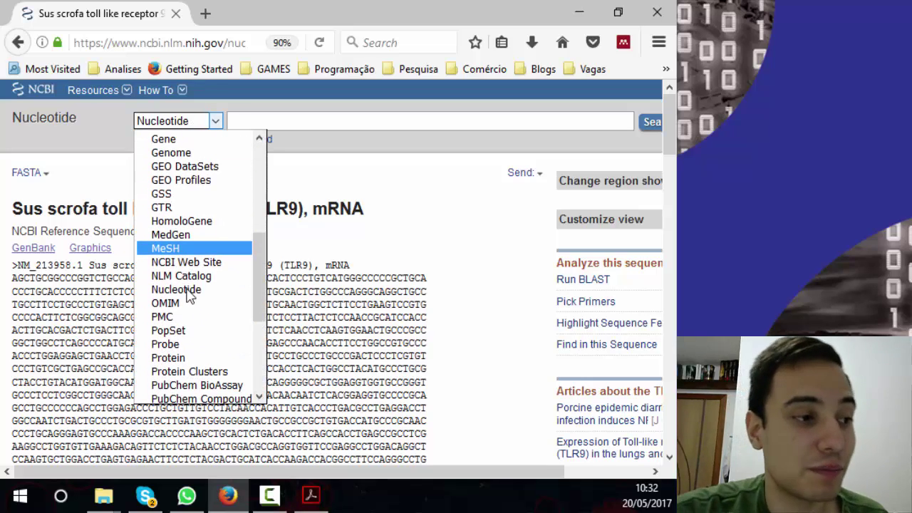
scroll(182, 353, "down", 4)
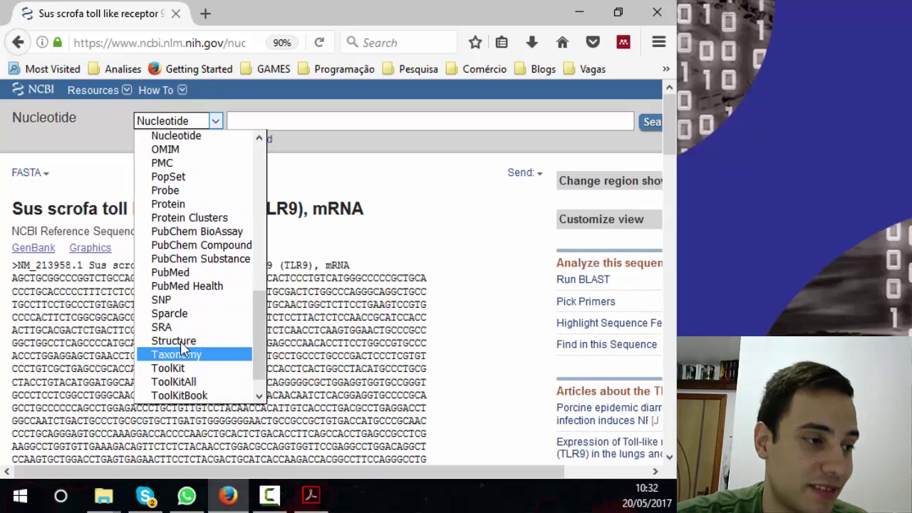
left_click(168, 204)
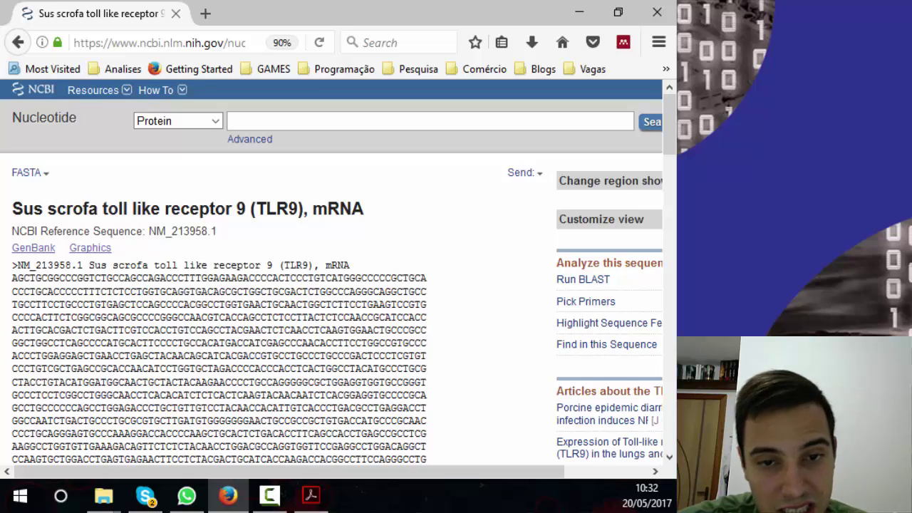
key("F10")
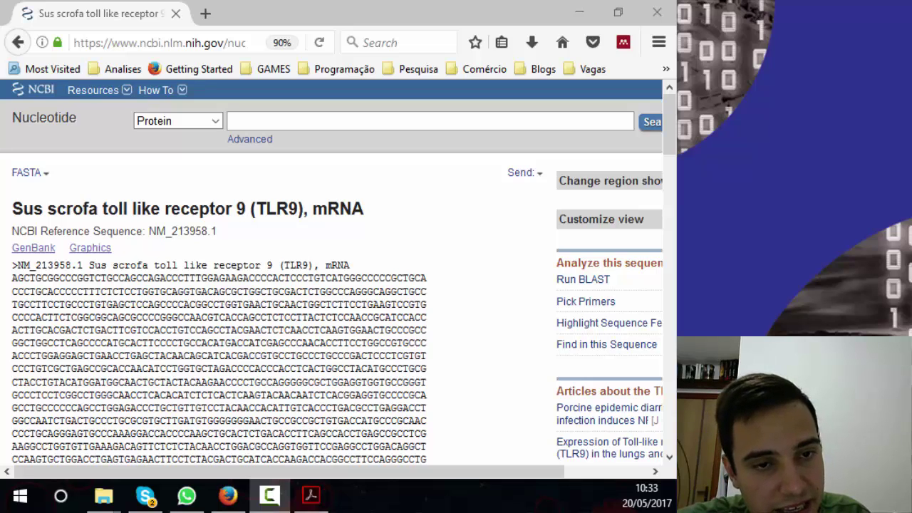
left_click(262, 127)
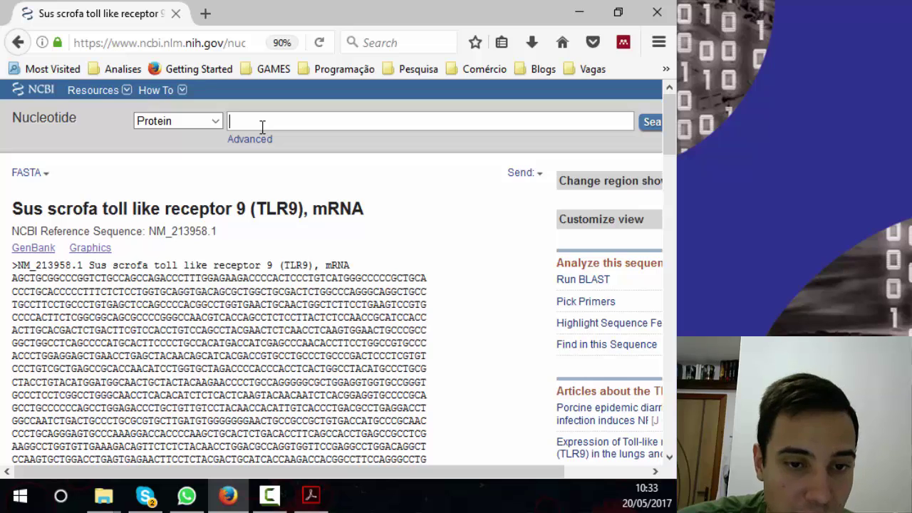
type("TLR9")
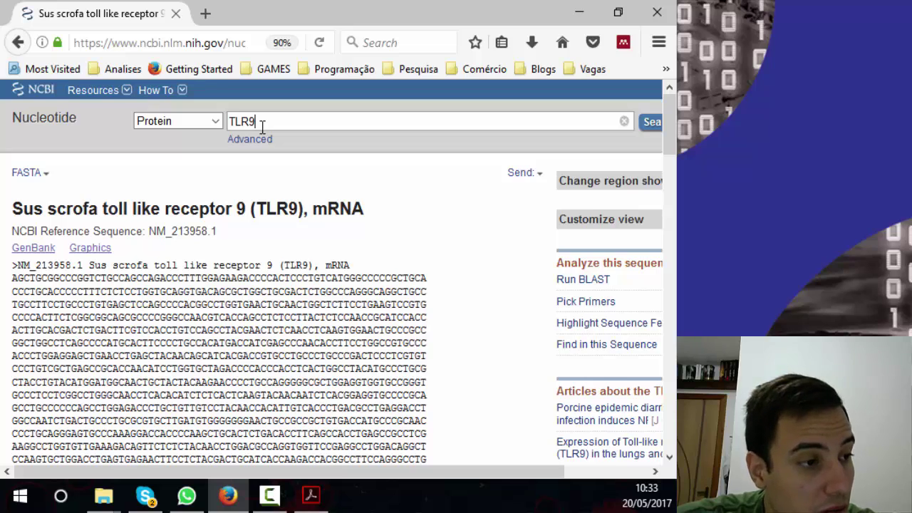
key("Return")
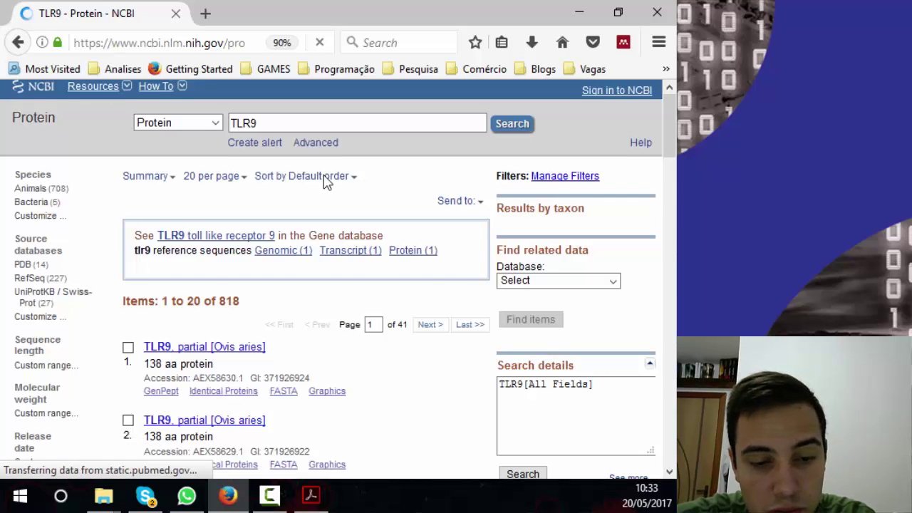
Look through the first page of TLR9 protein results and open the complete 1032 aa TLR9 [Homo sapiens] record.
scroll(289, 264, "down", 2)
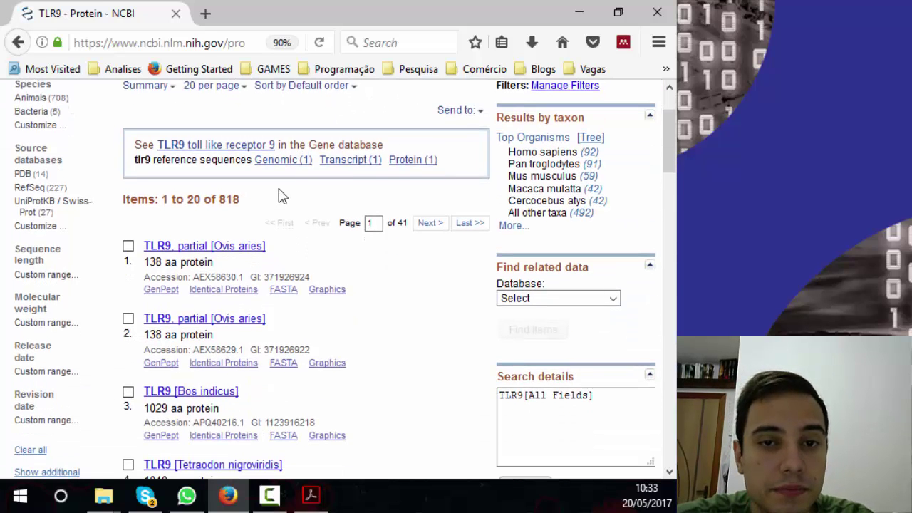
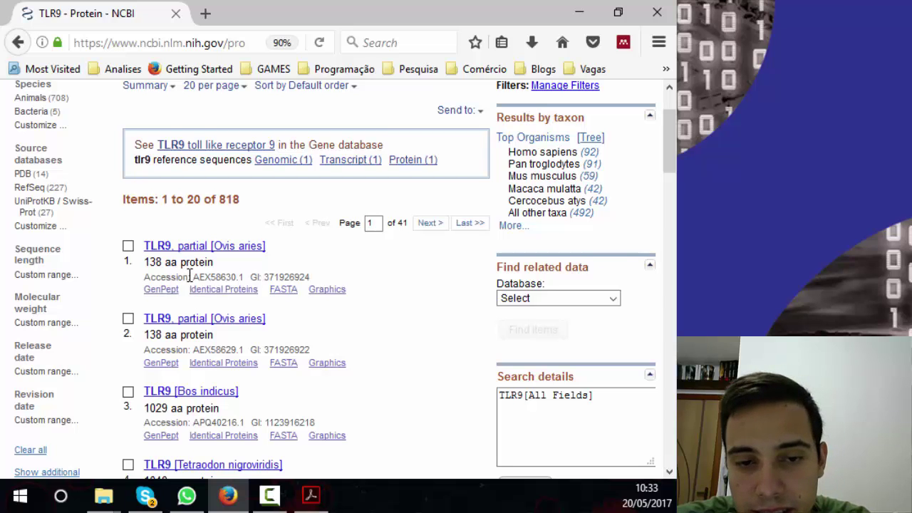
scroll(190, 276, "down", 5)
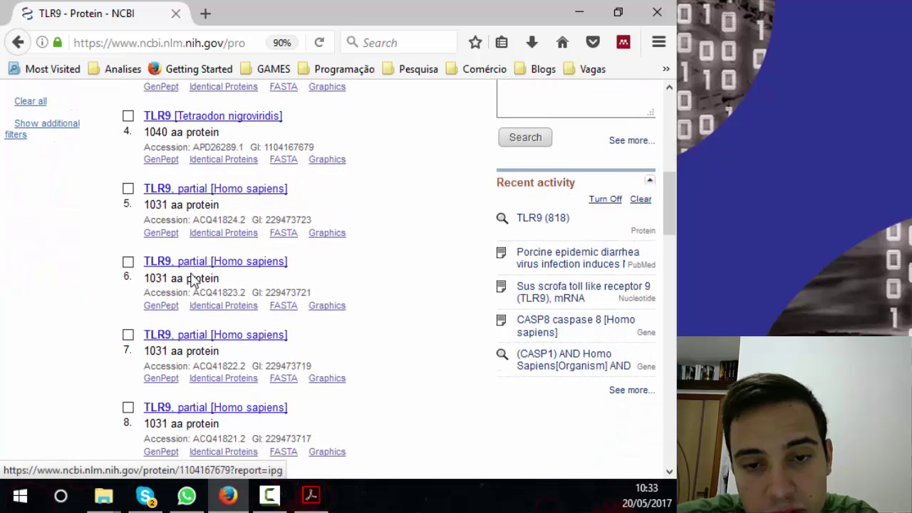
scroll(189, 278, "up", 6)
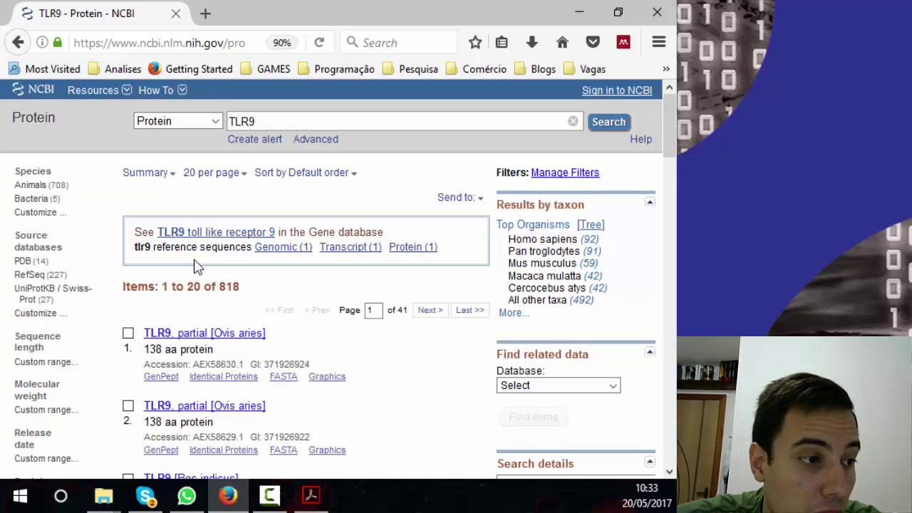
scroll(197, 265, "down", 6)
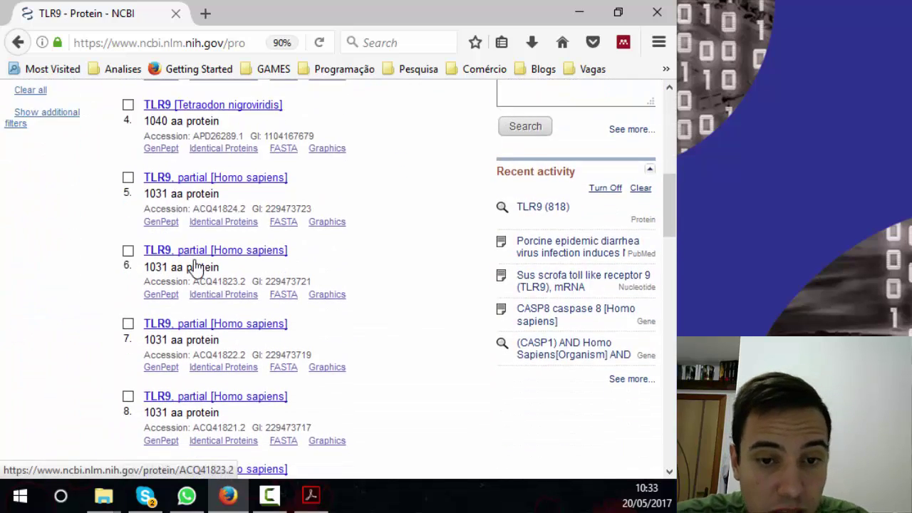
scroll(197, 266, "down", 2)
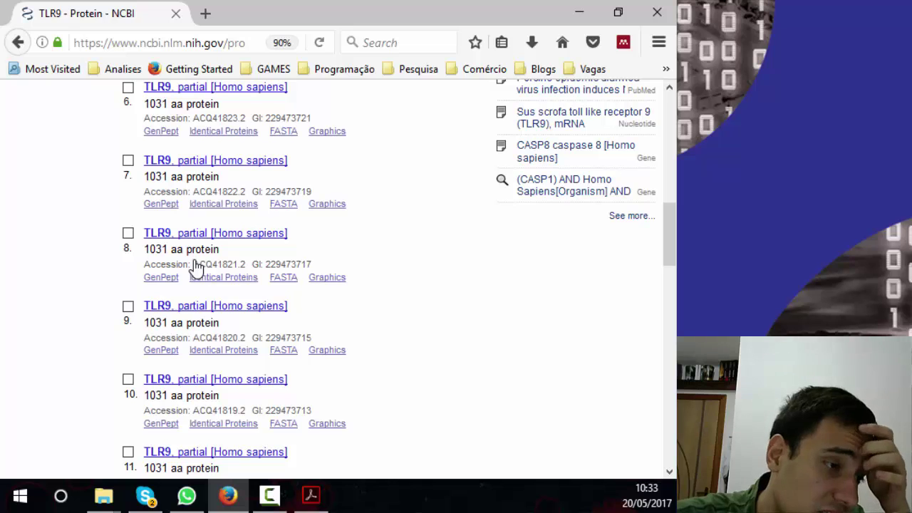
scroll(198, 266, "down", 11)
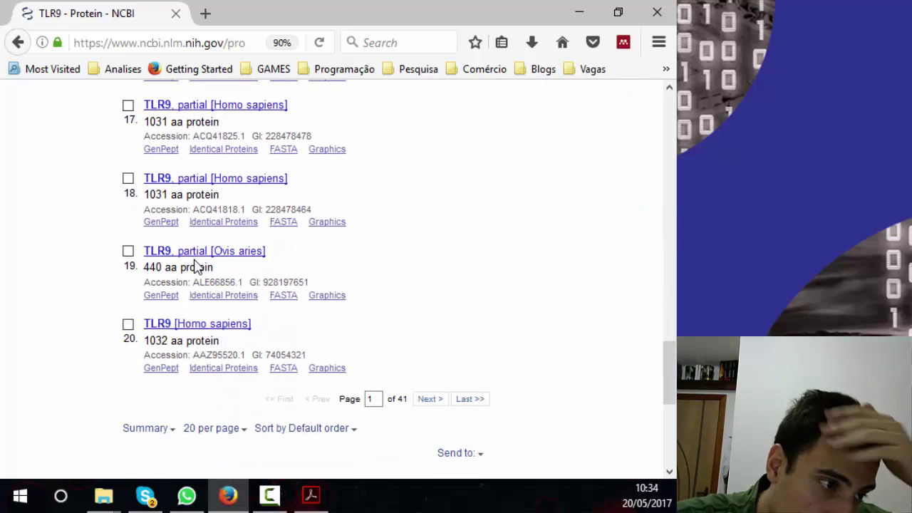
left_click(198, 328)
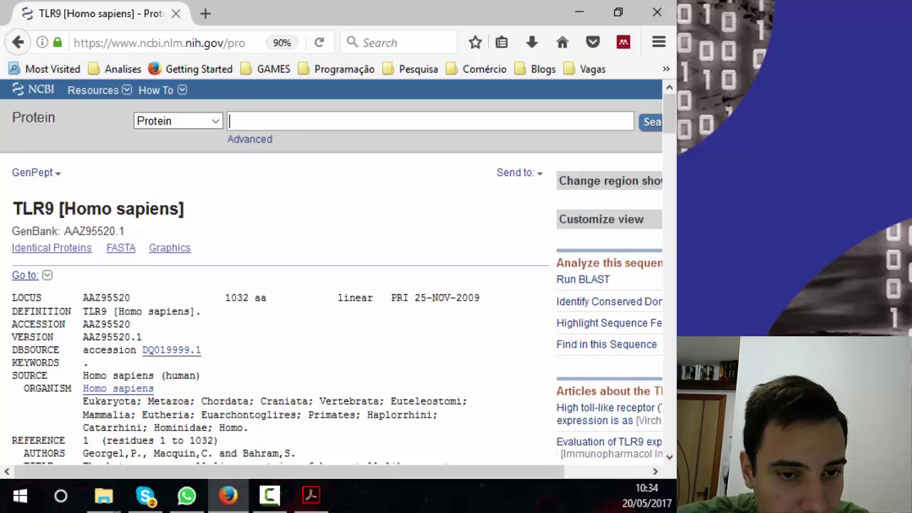
Examine the header, source organism and literature references of the human TLR9 protein record.
scroll(344, 336, "down", 1)
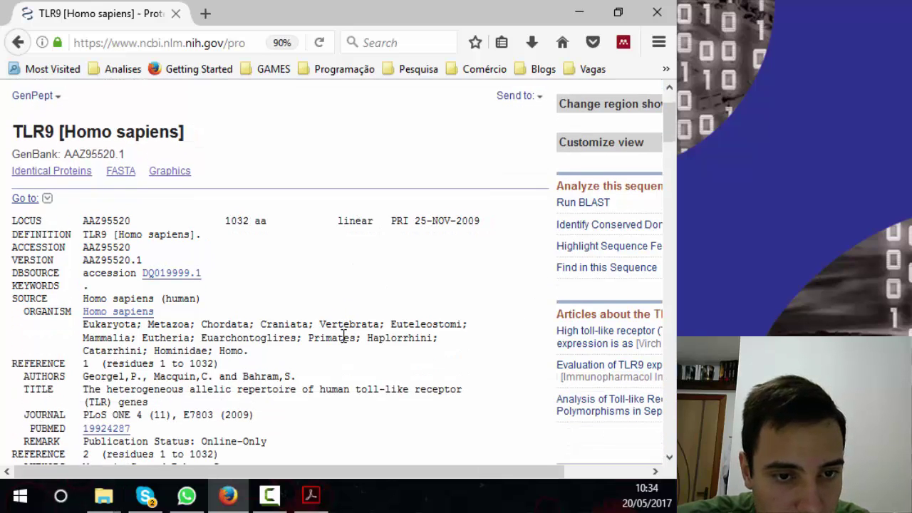
scroll(325, 343, "down", 1)
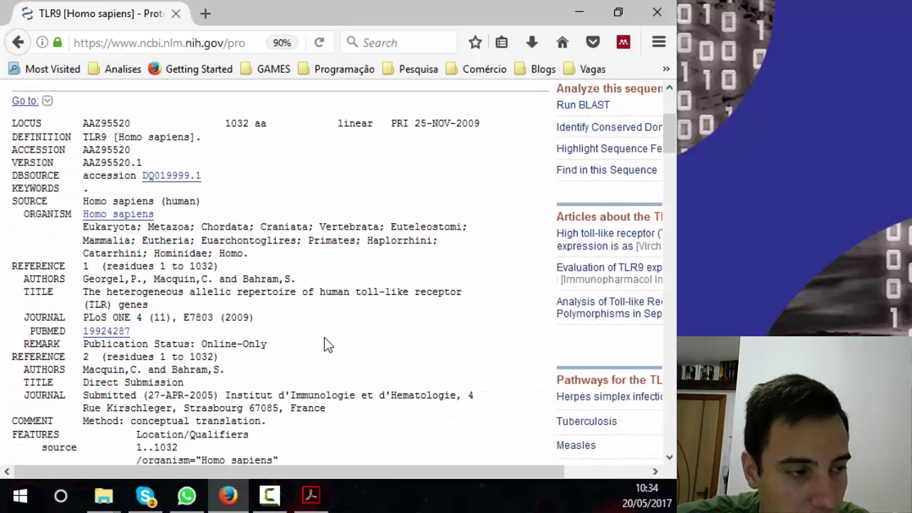
scroll(325, 344, "down", 1)
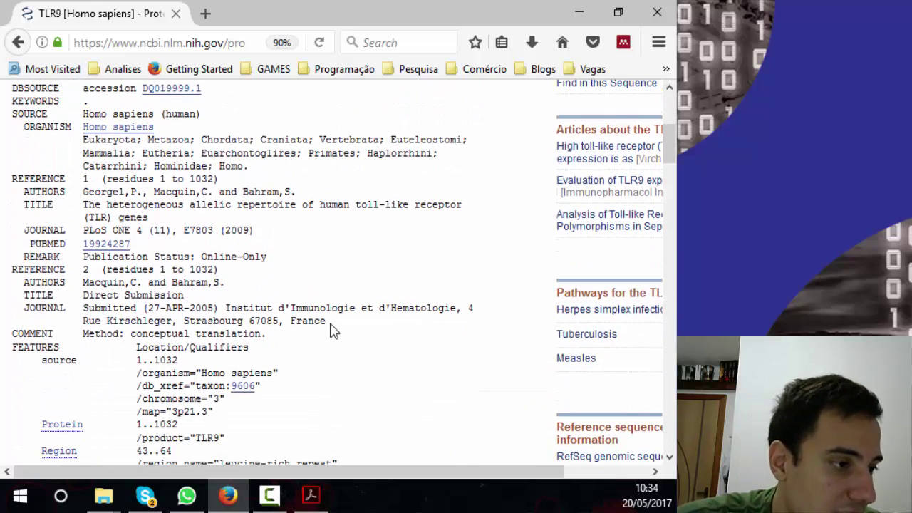
scroll(329, 332, "up", 2)
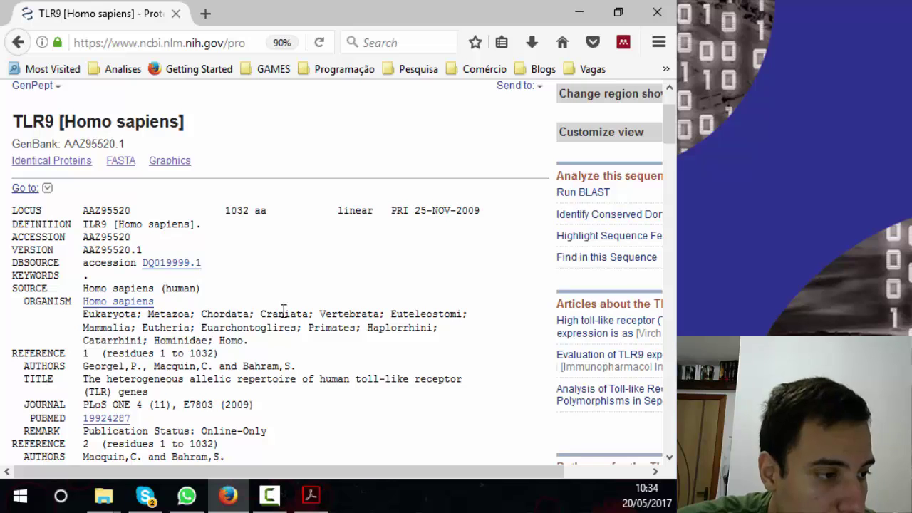
scroll(130, 251, "down", 3)
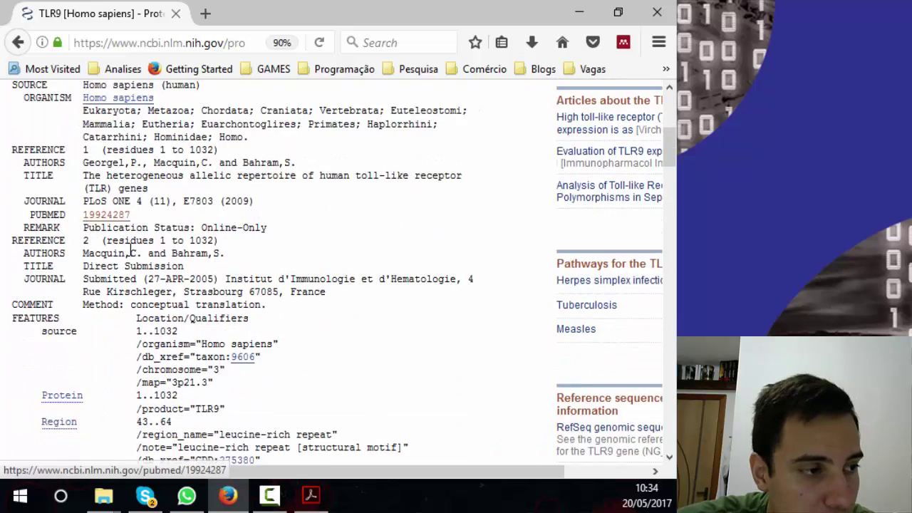
scroll(131, 250, "down", 2)
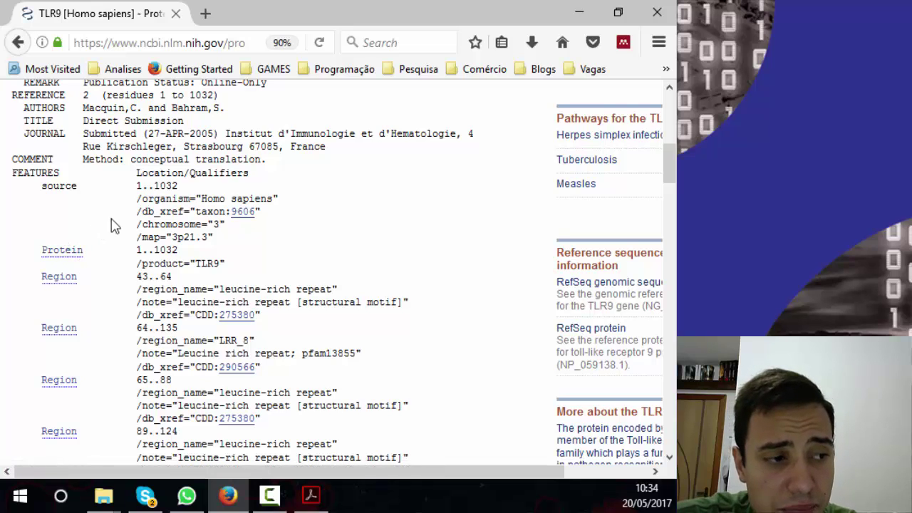
Review the record's protein, region and CDS features, and read the amino acid sequence under ORIGIN to its end.
scroll(117, 223, "down", 2)
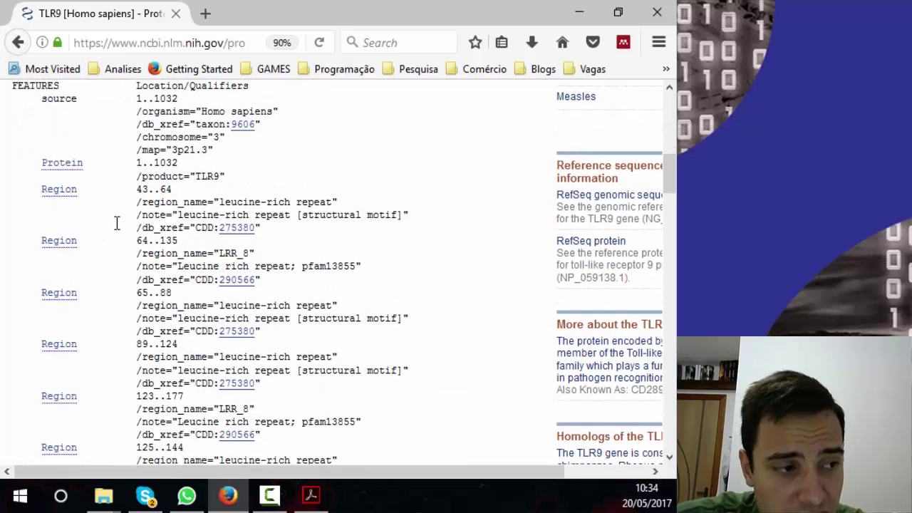
scroll(117, 223, "down", 2)
scroll(117, 223, "down", 2)
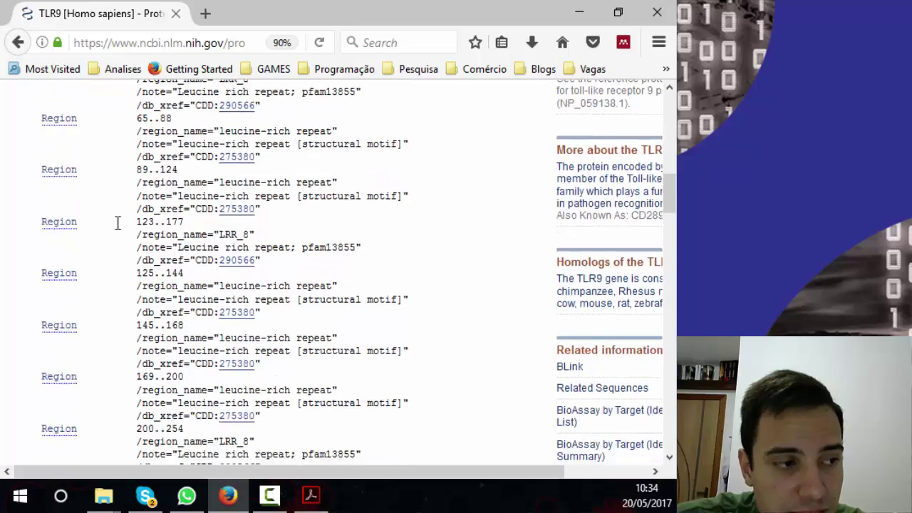
scroll(118, 223, "down", 4)
scroll(118, 223, "down", 6)
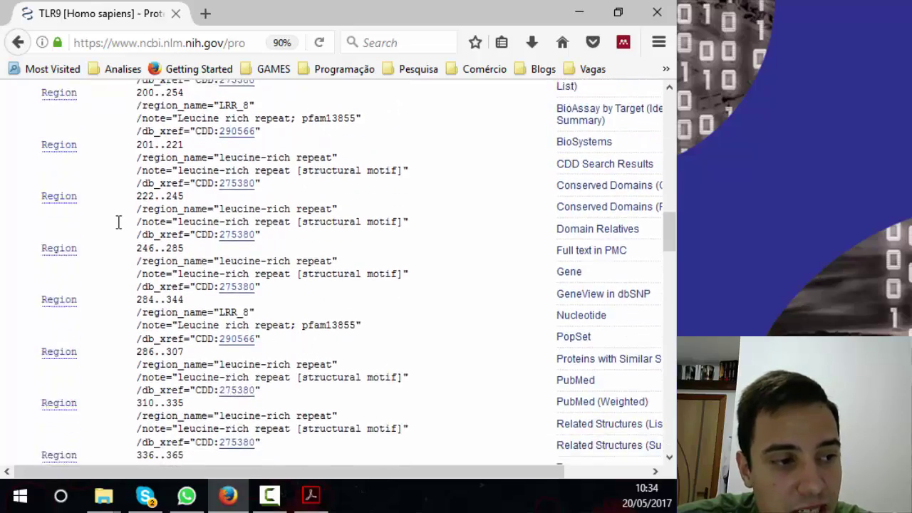
scroll(118, 223, "down", 12)
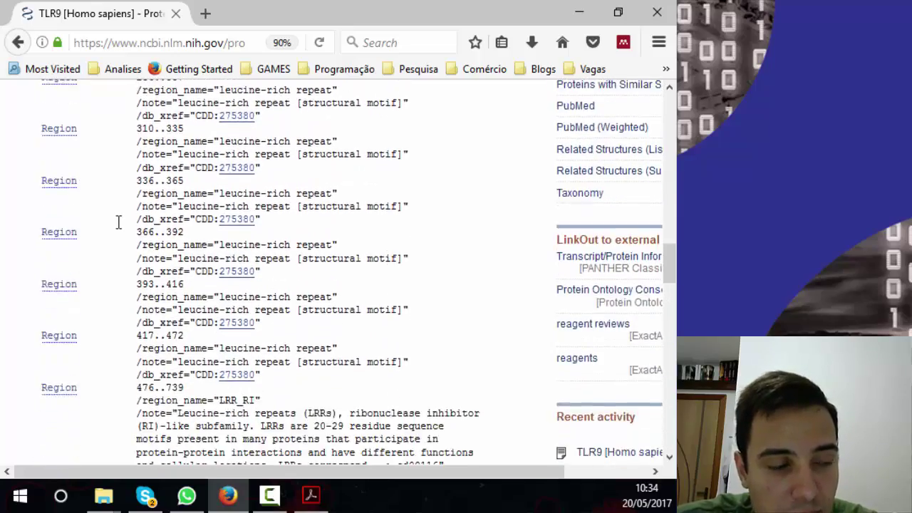
scroll(118, 223, "down", 14)
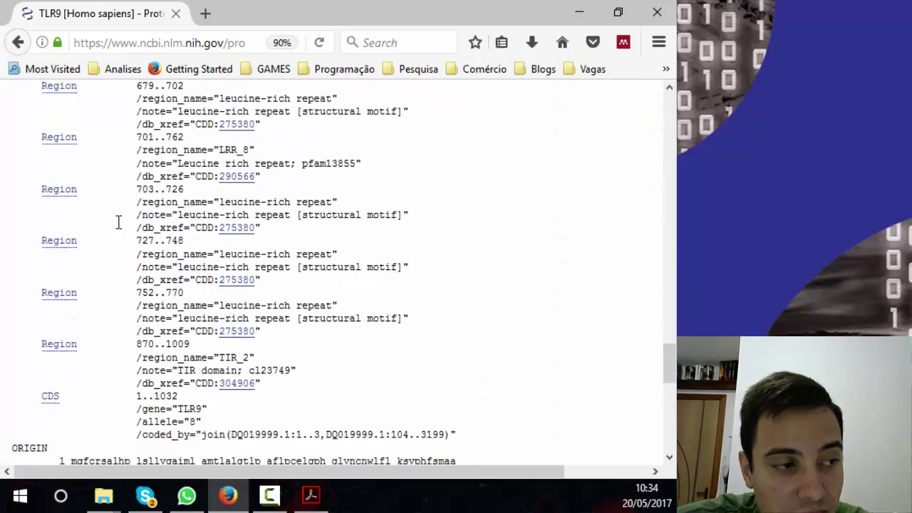
scroll(118, 226, "down", 2)
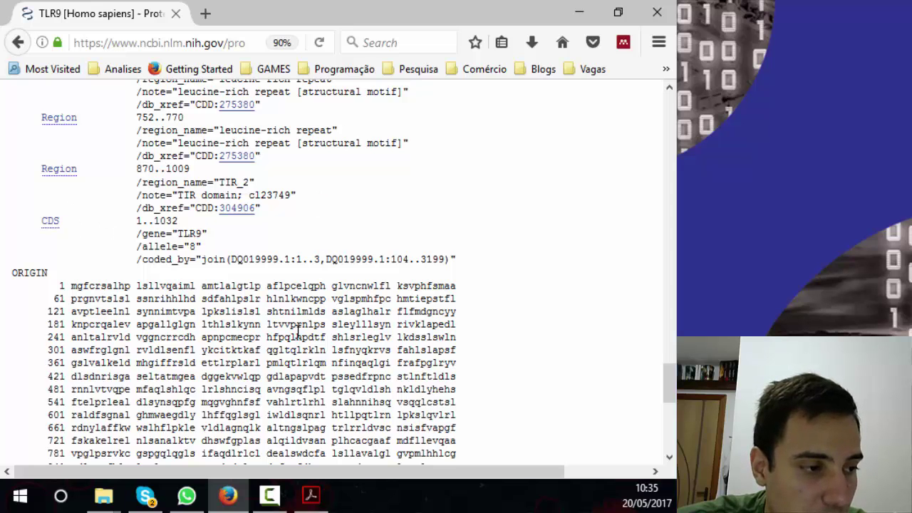
scroll(299, 326, "down", 2)
scroll(300, 326, "down", 2)
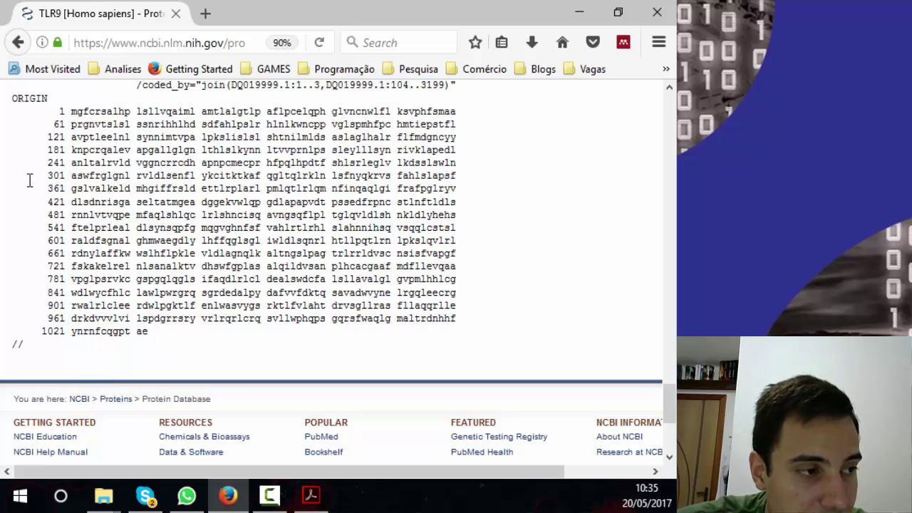
scroll(120, 176, "up", 2)
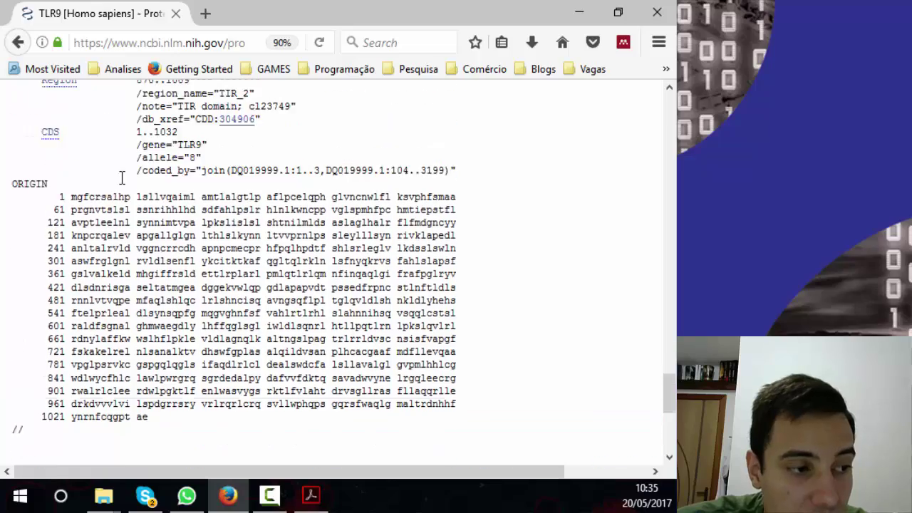
scroll(125, 185, "up", 2)
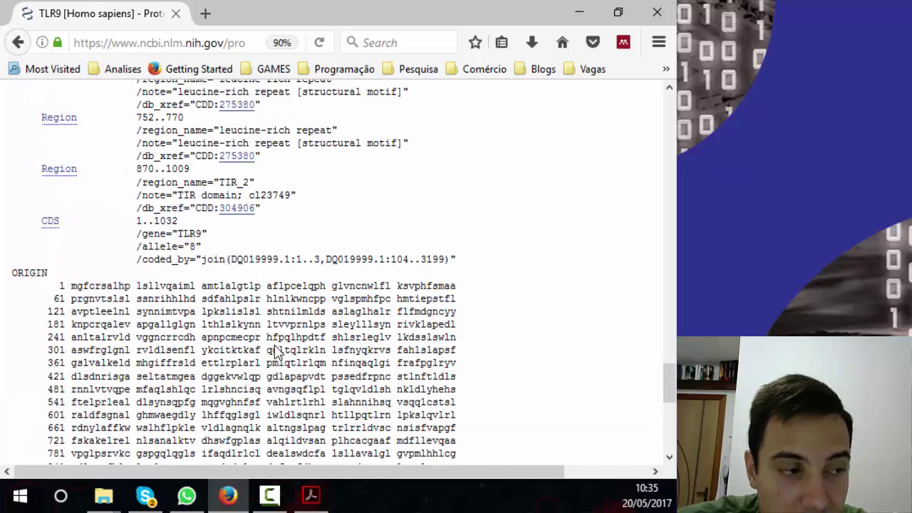
Send the human TLR9 protein record to a file in FASTA format and create the file.
scroll(295, 330, "up", 20)
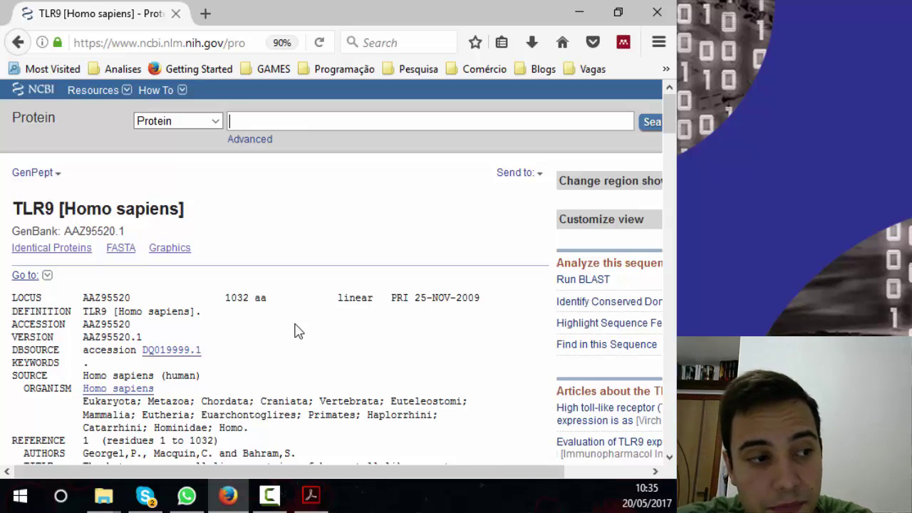
left_click(520, 173)
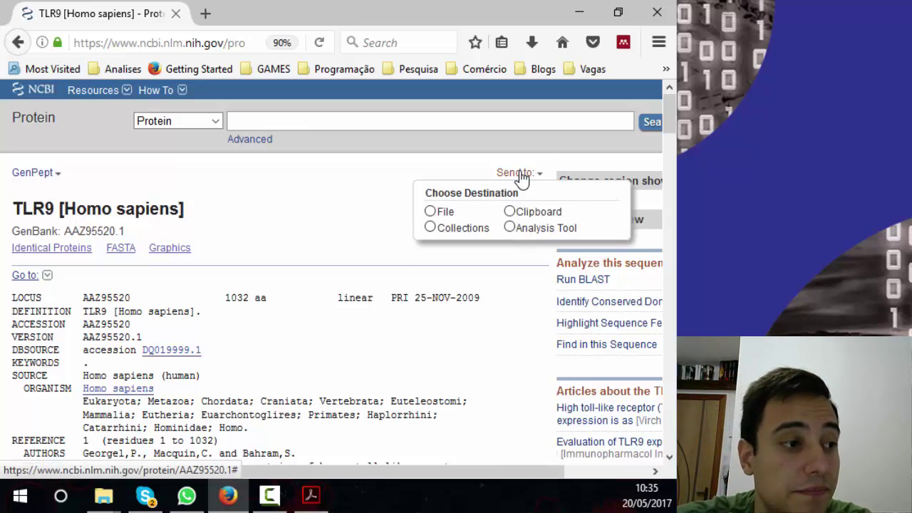
left_click(432, 213)
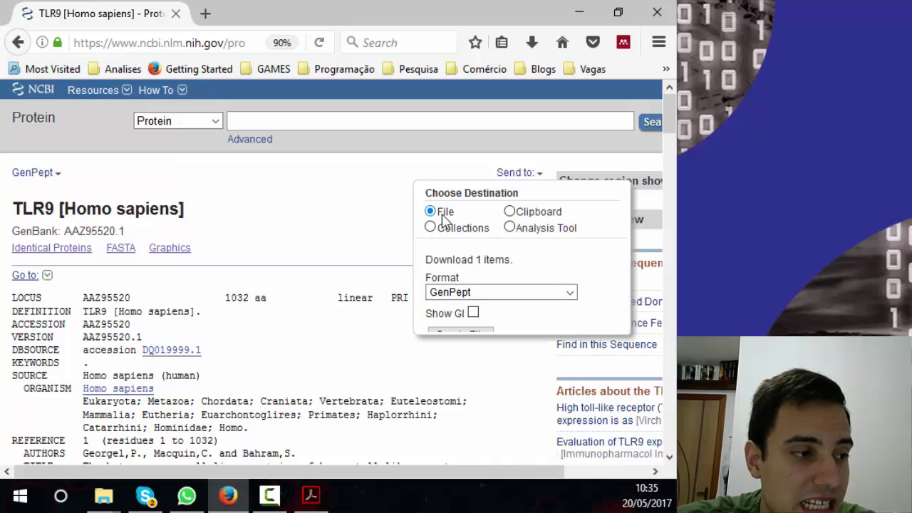
left_click(464, 297)
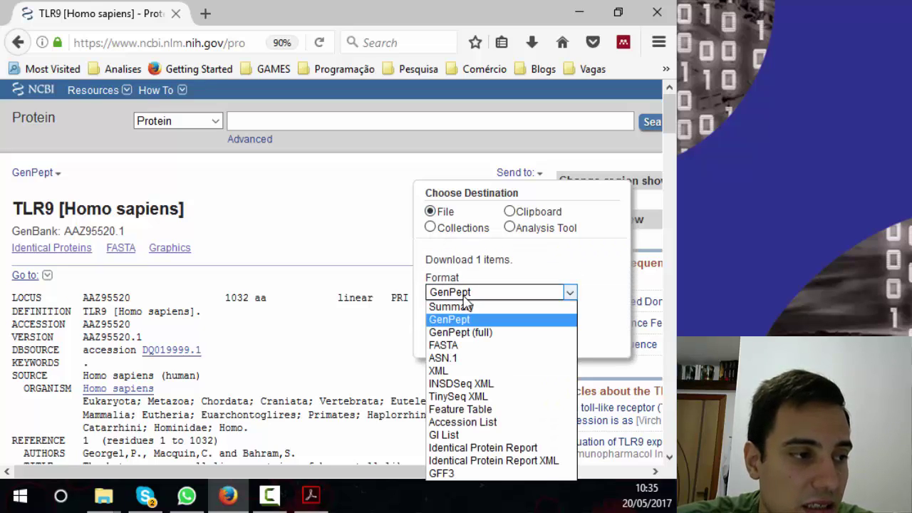
left_click(470, 346)
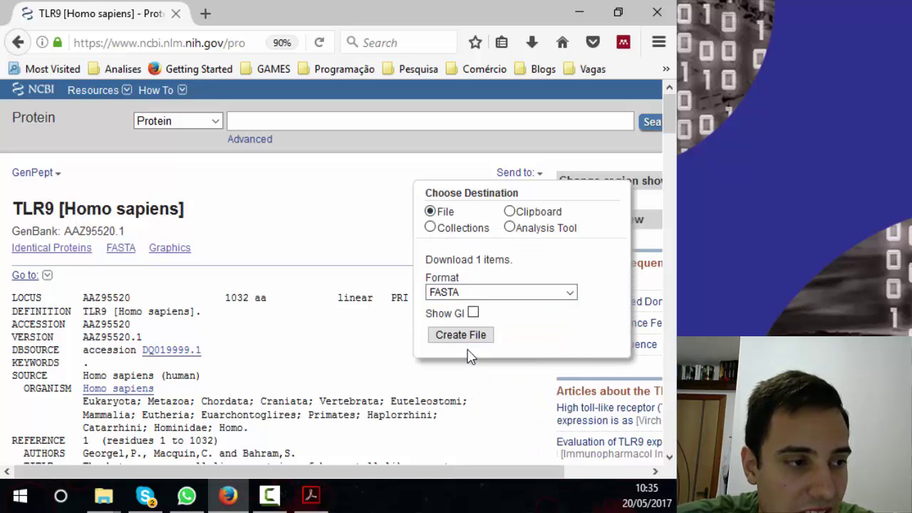
left_click(469, 341)
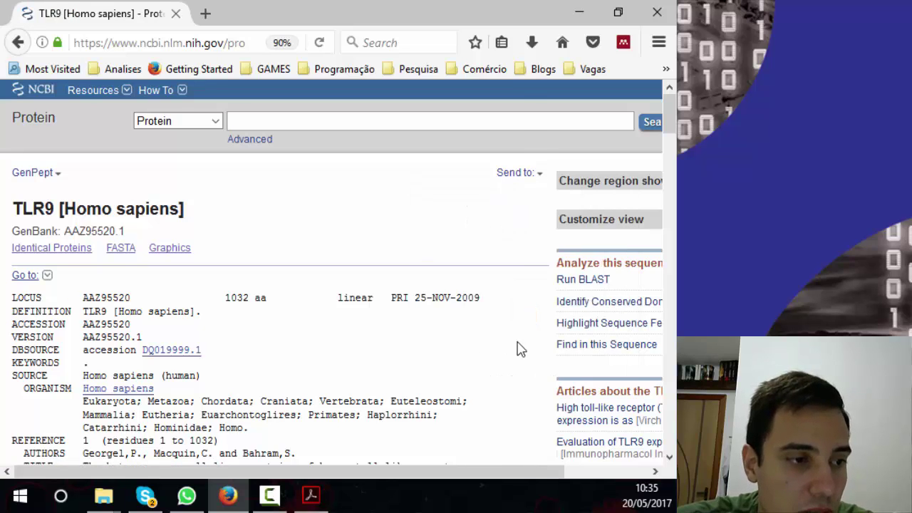
Save the protein download in the Downloads folder as sequenceAA.fasta.
left_click(389, 354)
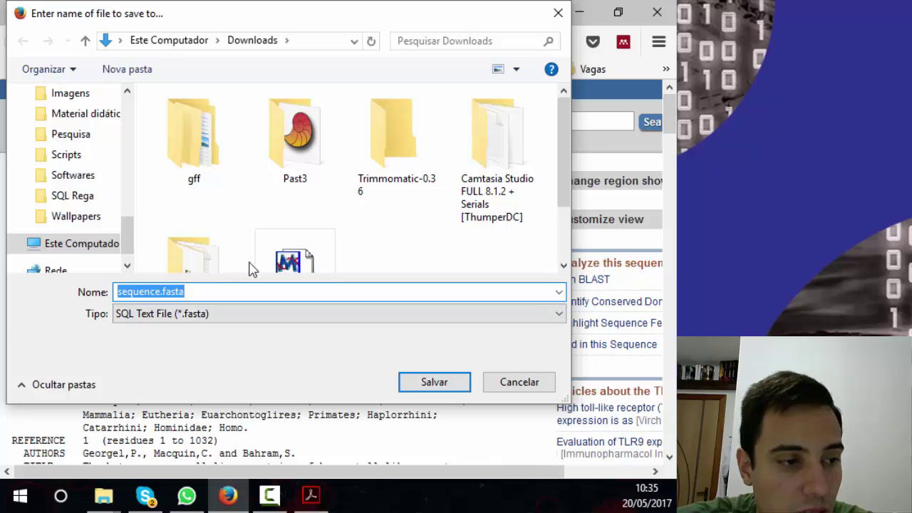
left_click(174, 292)
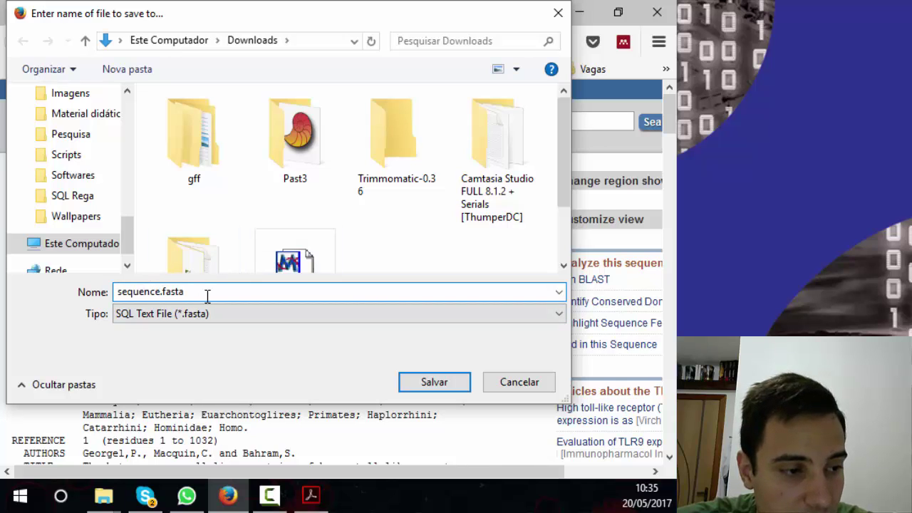
type("AAZ95520")
key("Return")
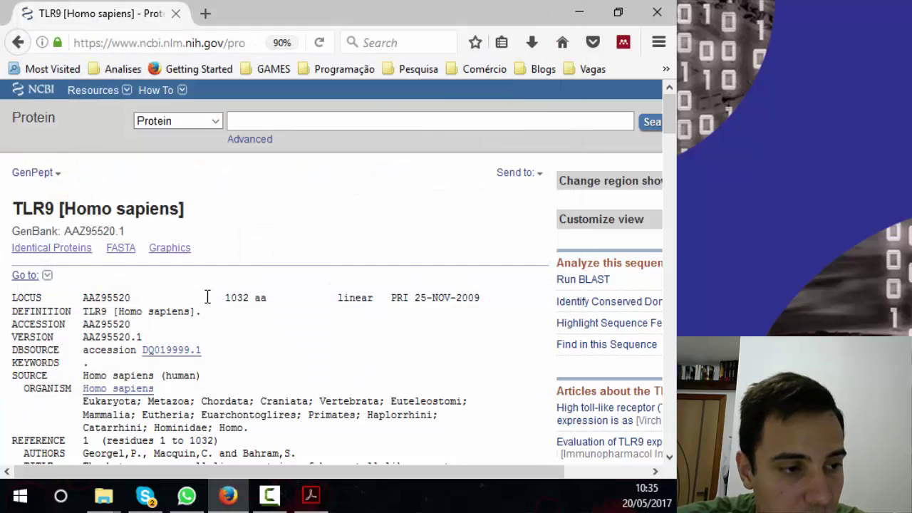
Locate the downloaded sequenceAA.fasta, view its header and amino acid sequence in Notepad++, and close the editor.
left_click(524, 39)
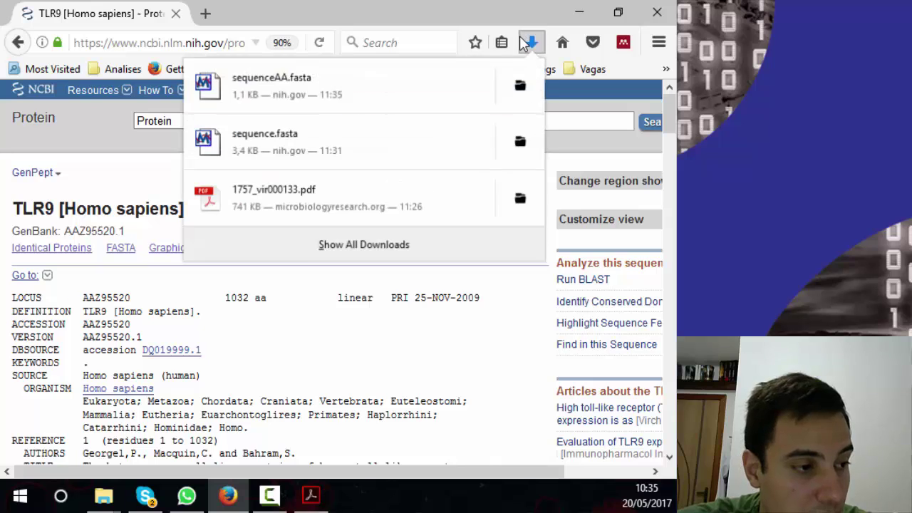
left_click(520, 86)
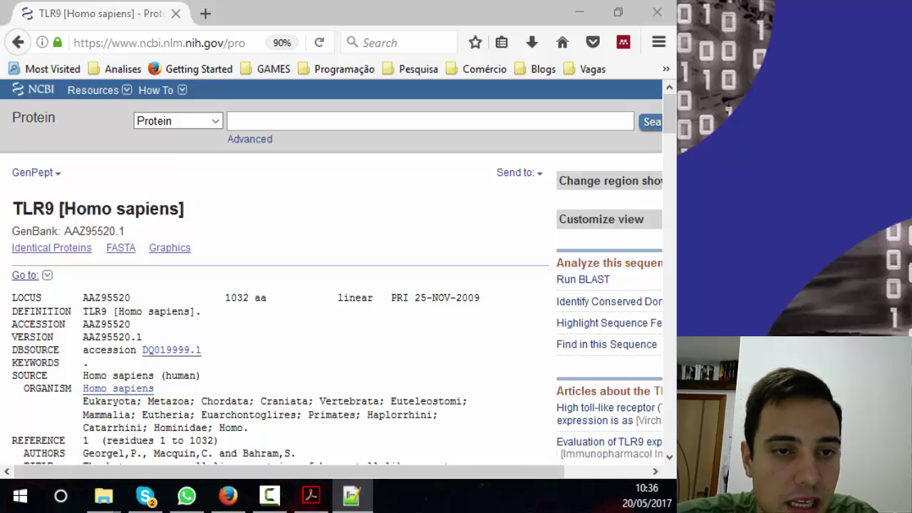
left_click_drag(676, 158, 400, 1)
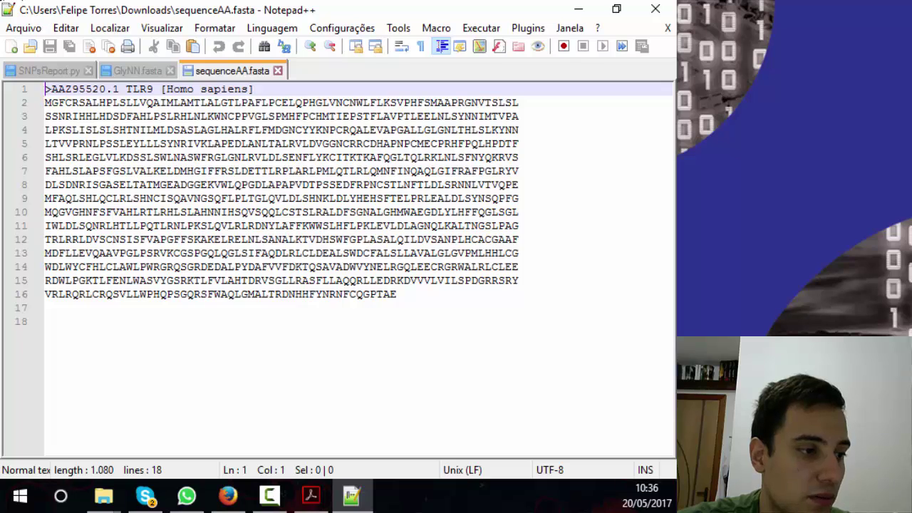
left_click(655, 9)
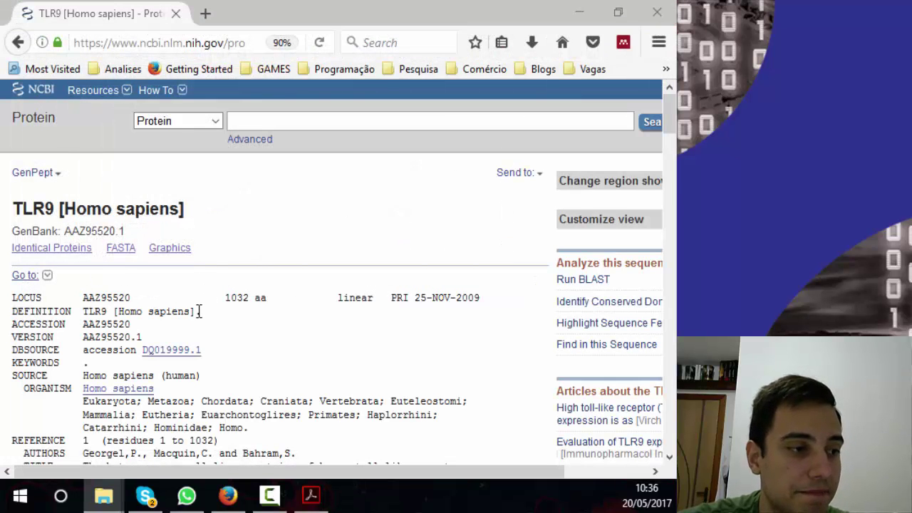
Switch the search database from Protein to Taxonomy and search it for Homo sapiens.
scroll(200, 311, "down", 10)
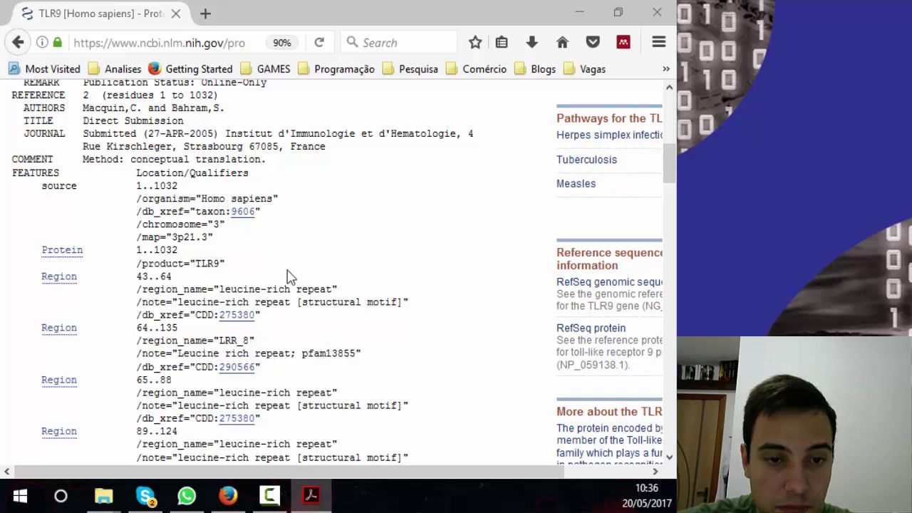
scroll(289, 278, "up", 10)
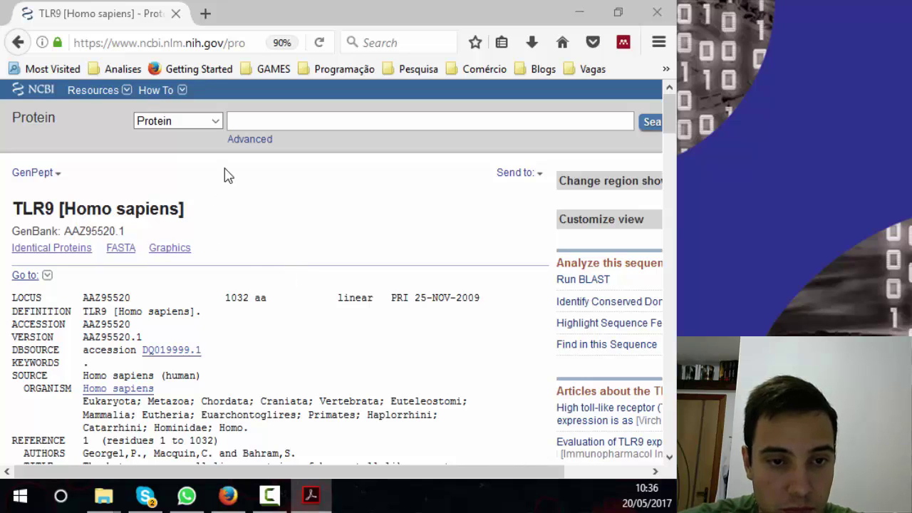
left_click(185, 117)
scroll(187, 263, "down", 1)
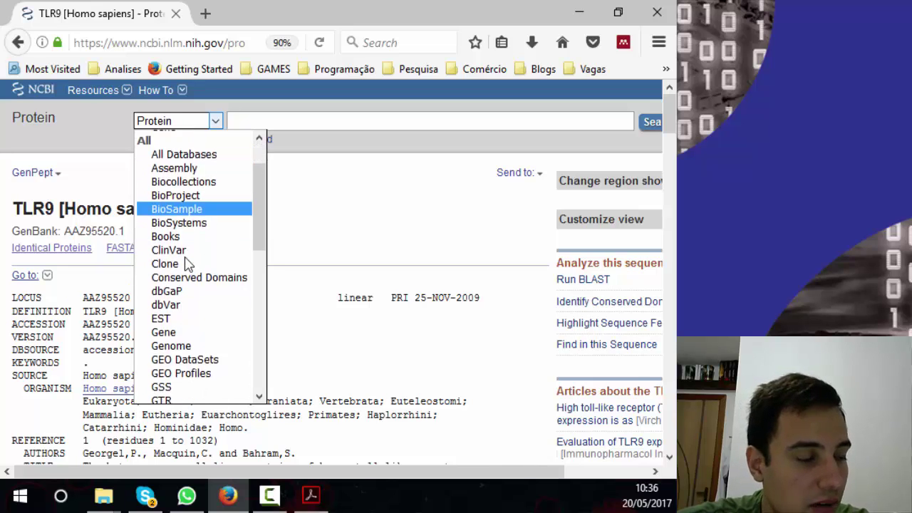
scroll(187, 263, "down", 8)
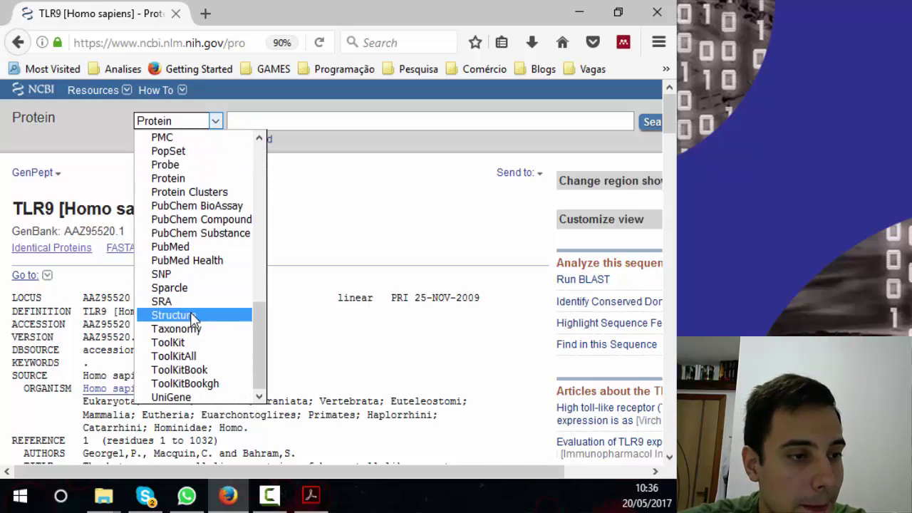
left_click(194, 330)
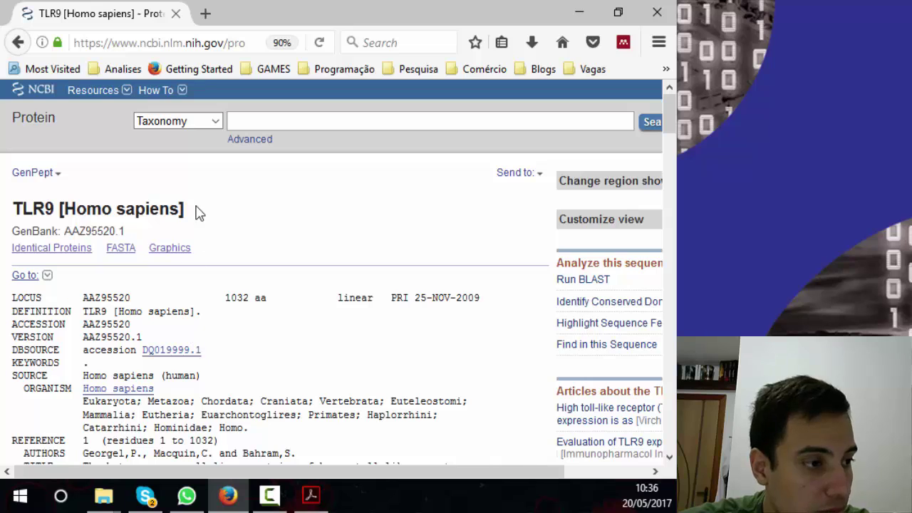
left_click(258, 122)
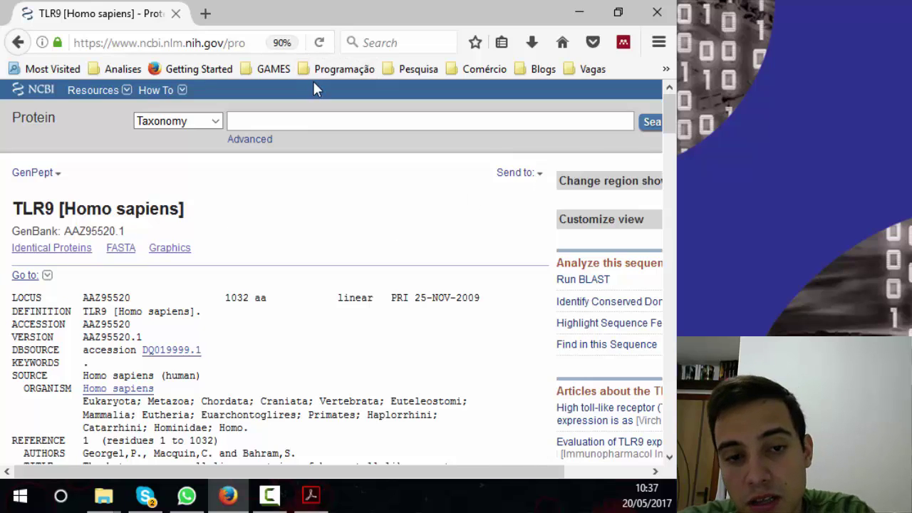
type("Homo")
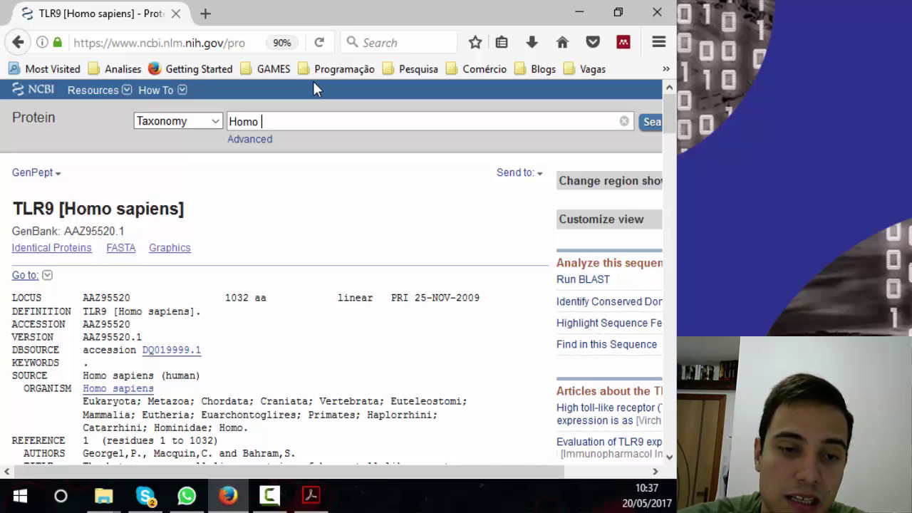
type(" sapiens")
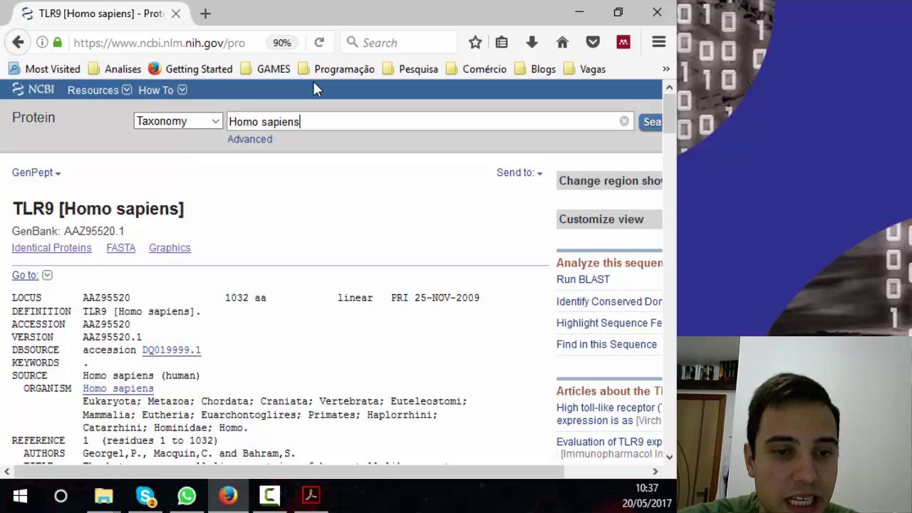
key("Return")
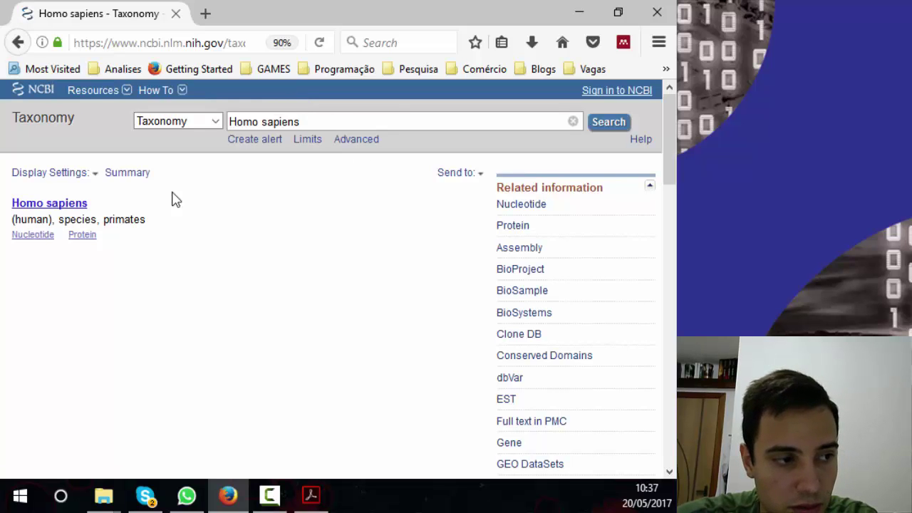
Open the Homo sapiens taxonomy entry, go to its detail page, and review the names, lineage and Entrez records table.
left_click(77, 213)
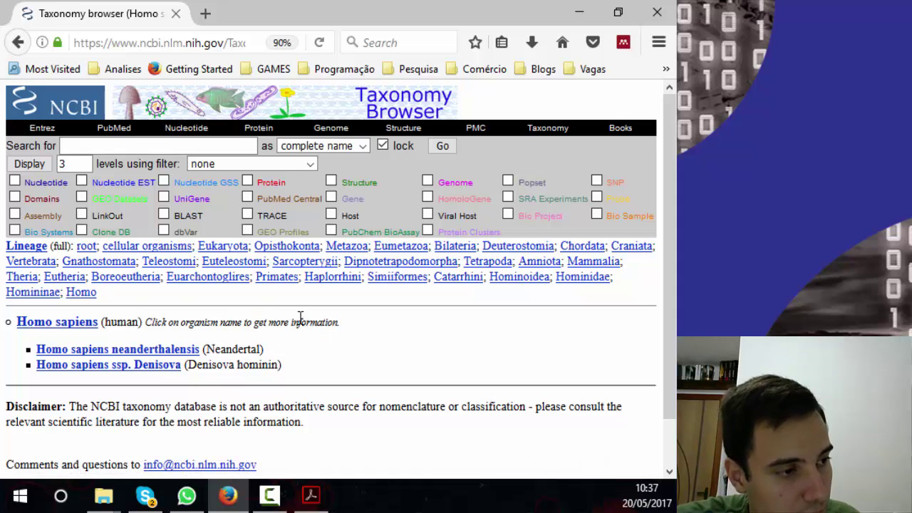
scroll(136, 268, "down", 1)
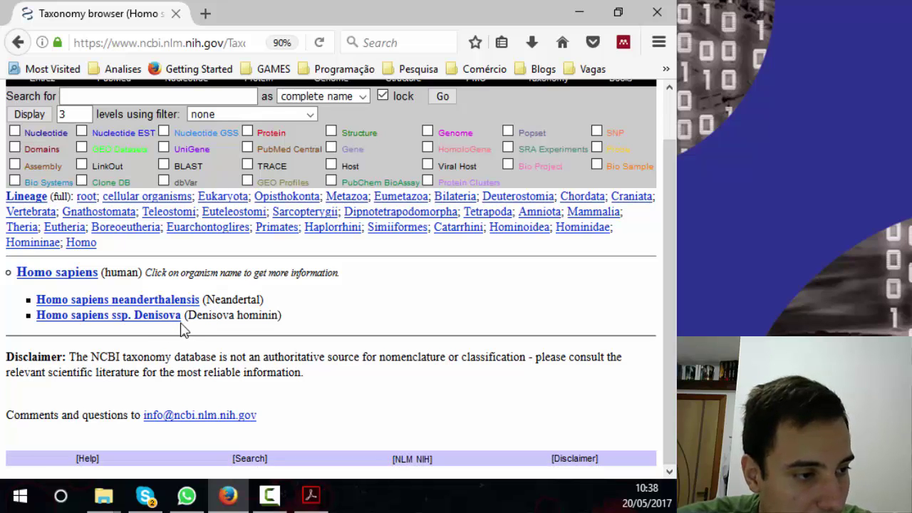
left_click(63, 277)
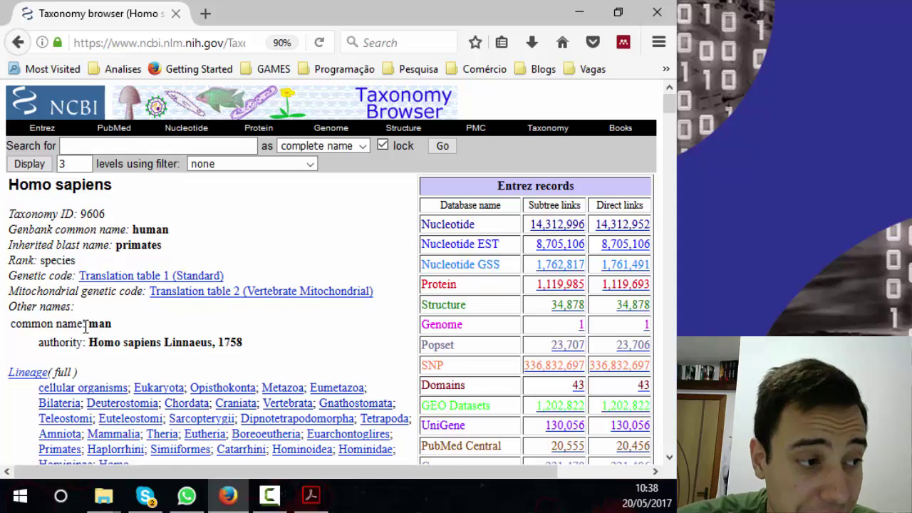
scroll(51, 331, "down", 1)
scroll(40, 335, "down", 4)
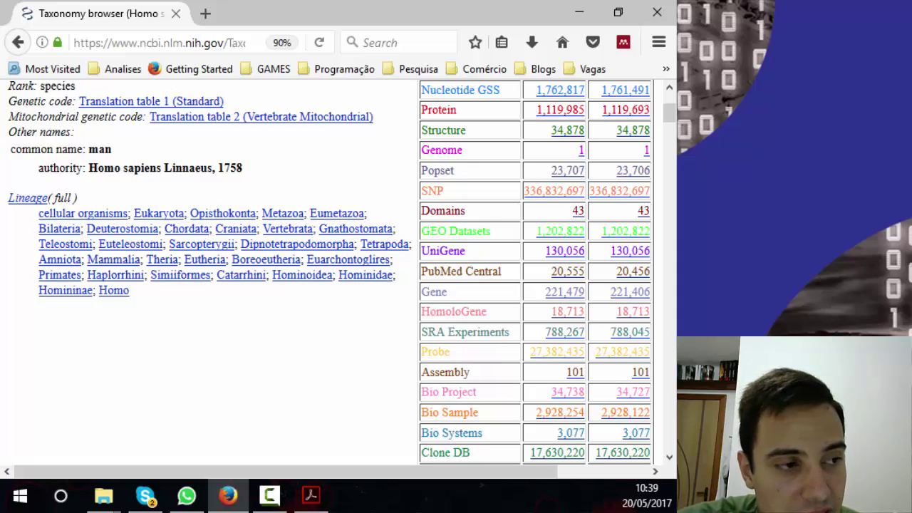
key("alt+Tab")
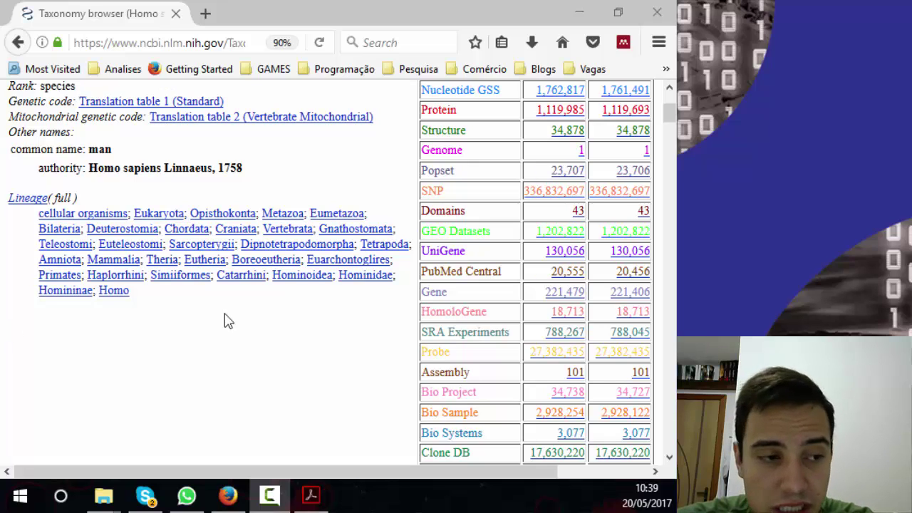
Open Primates from the lineage, look through its subordinate groups, and return to the Homo sapiens page.
left_click(69, 280)
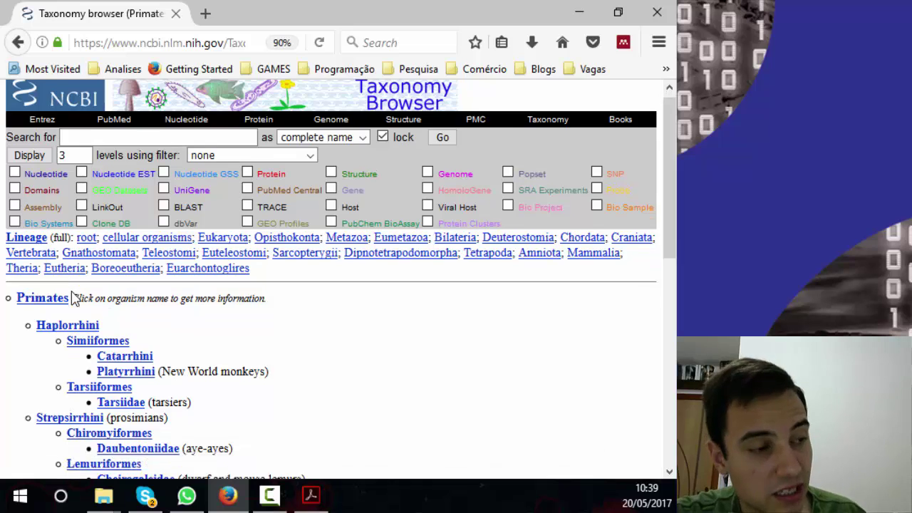
scroll(71, 298, "down", 10)
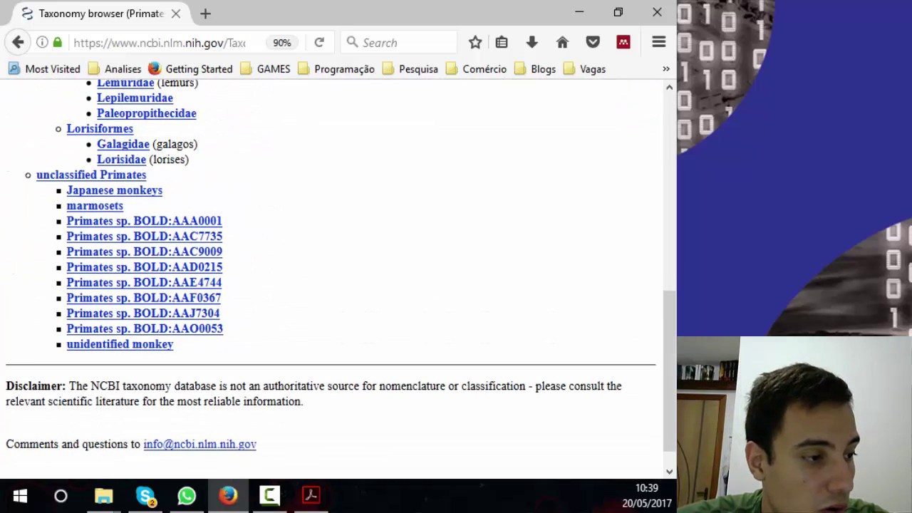
left_click(18, 42)
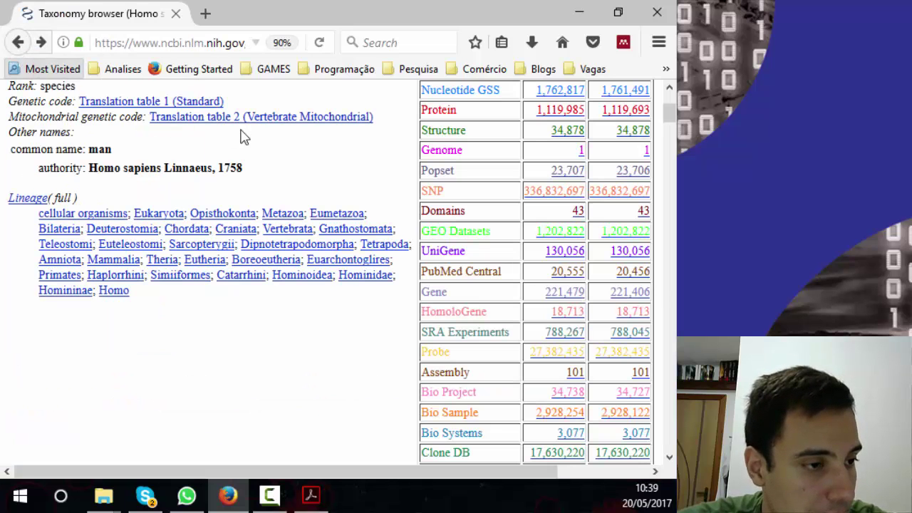
Examine the Genome Information links and the trace records by sequencing center on the Homo sapiens page.
scroll(506, 187, "down", 10)
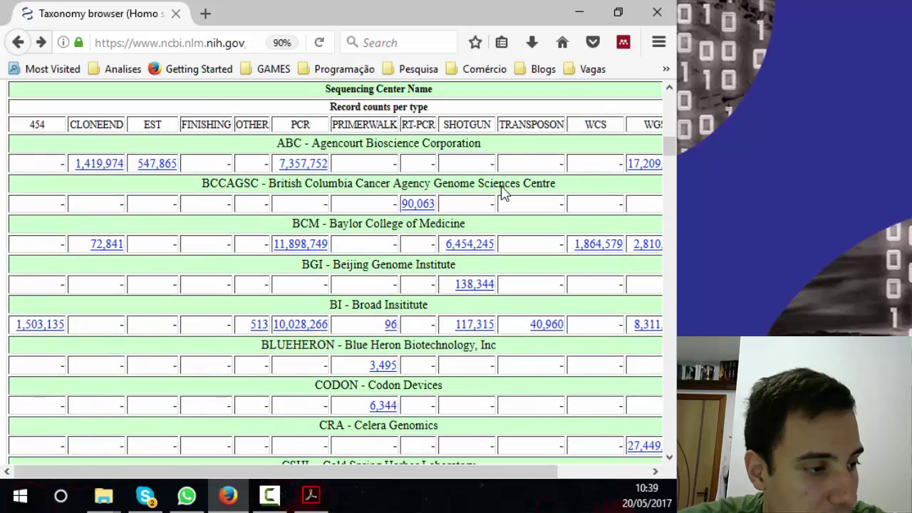
scroll(503, 191, "up", 4)
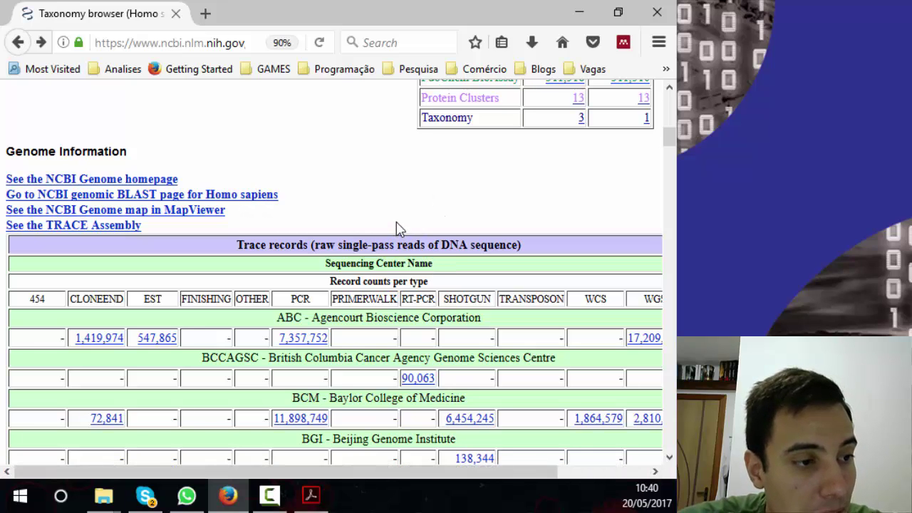
scroll(399, 228, "down", 4)
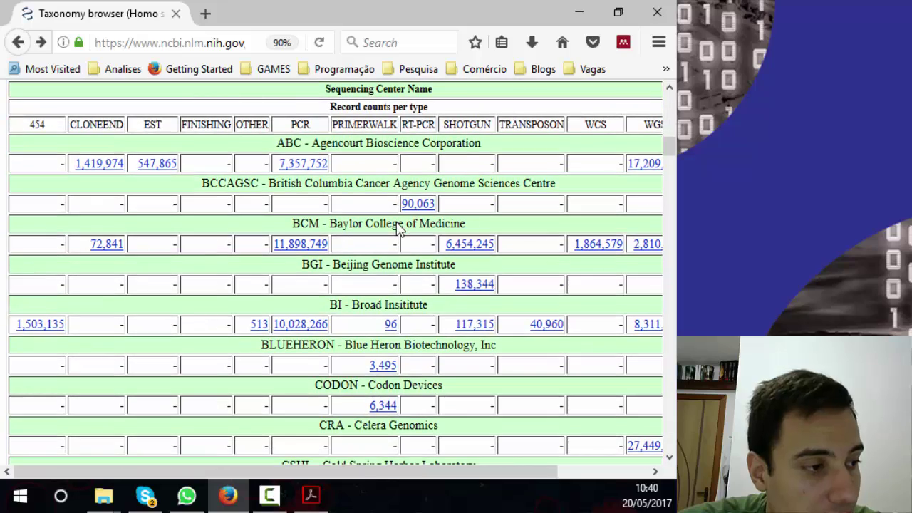
scroll(399, 228, "down", 2)
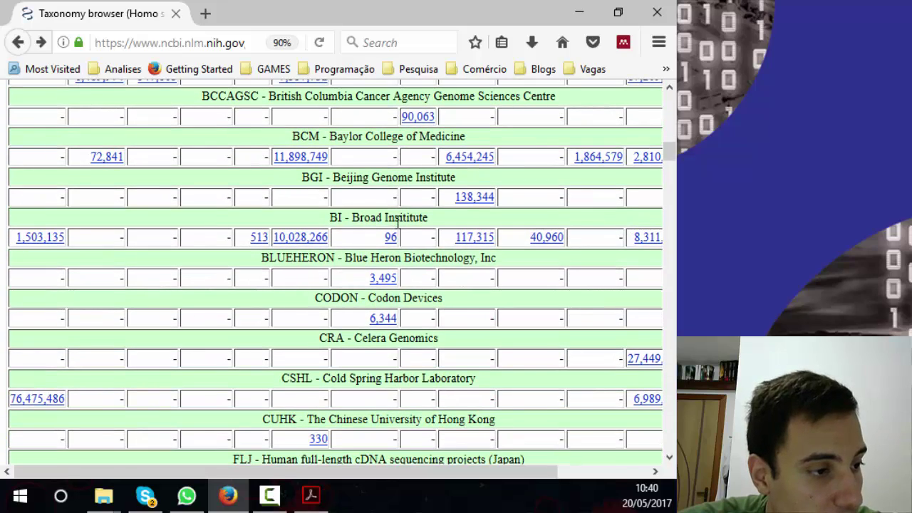
scroll(398, 223, "down", 6)
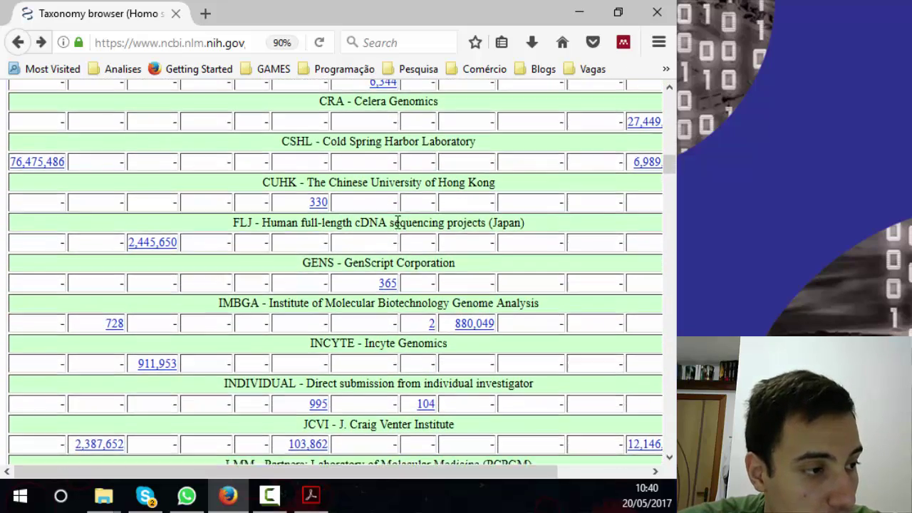
Examine the trace record totals and the External Information Resources (NCBI LinkOut) table down to the end of the Homo sapiens page.
scroll(398, 221, "down", 20)
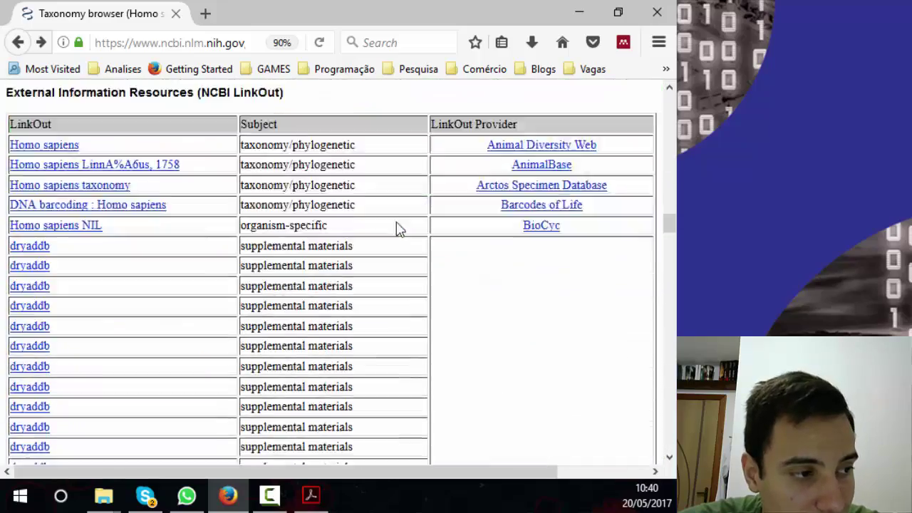
scroll(397, 228, "down", 9)
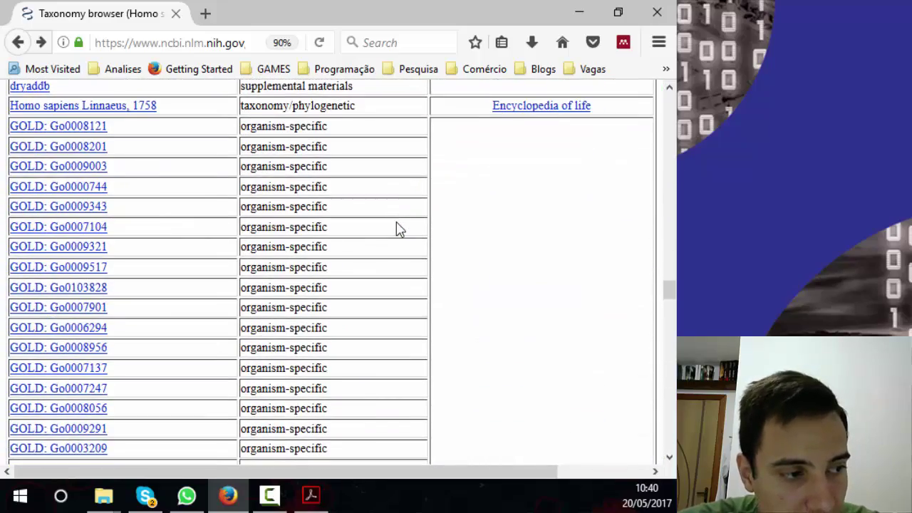
scroll(397, 228, "up", 20)
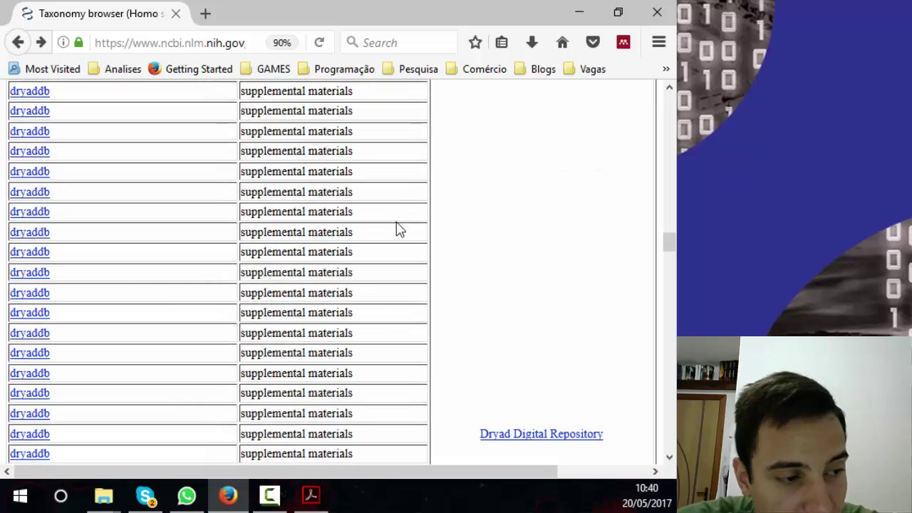
scroll(399, 229, "up", 5)
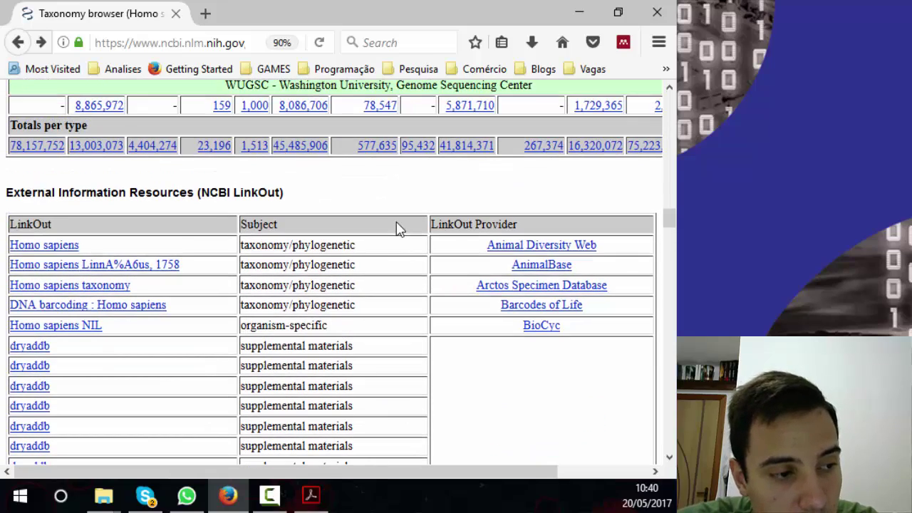
scroll(398, 228, "up", 9)
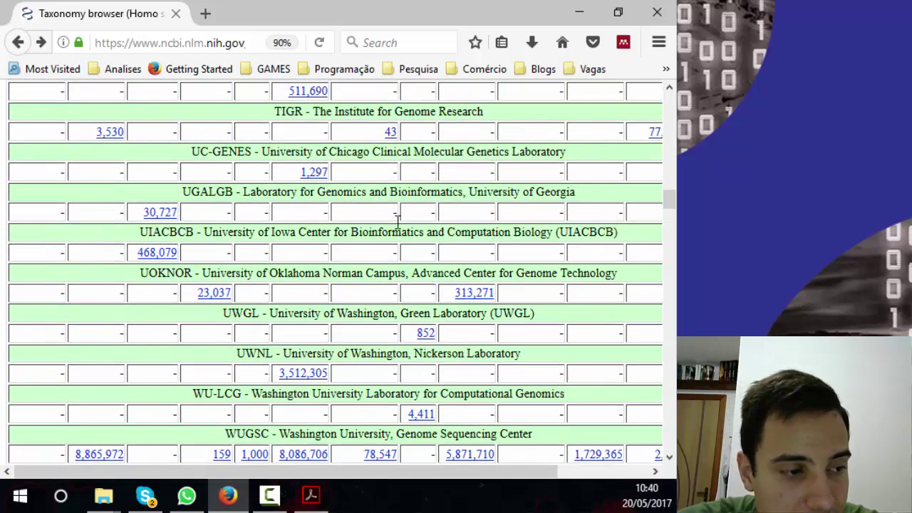
scroll(398, 221, "down", 3)
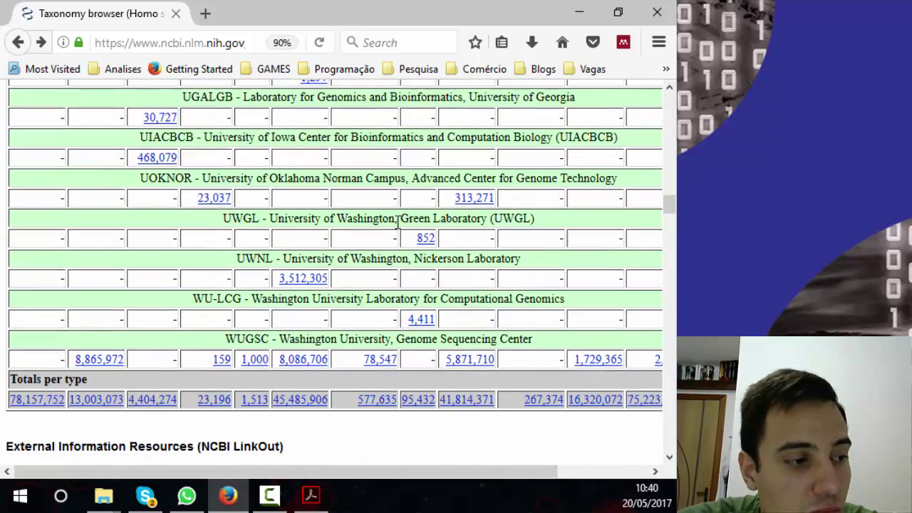
scroll(398, 223, "down", 6)
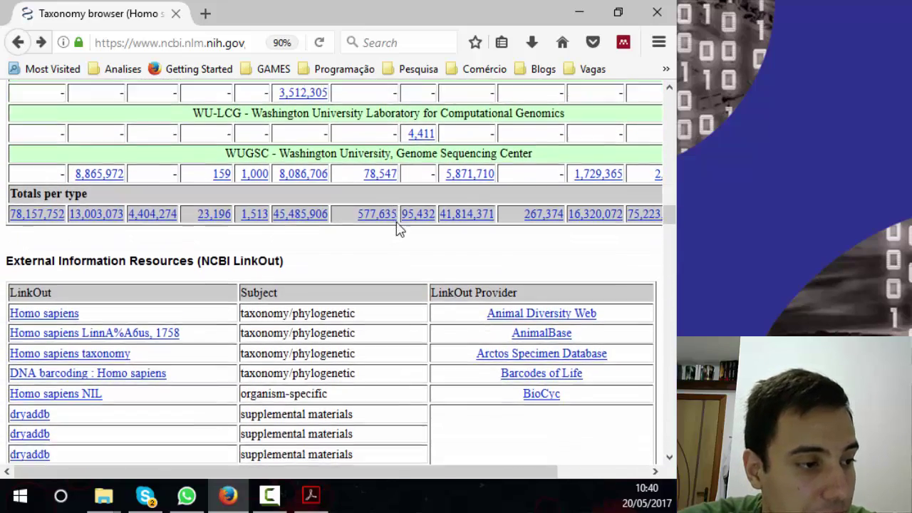
scroll(398, 228, "down", 10)
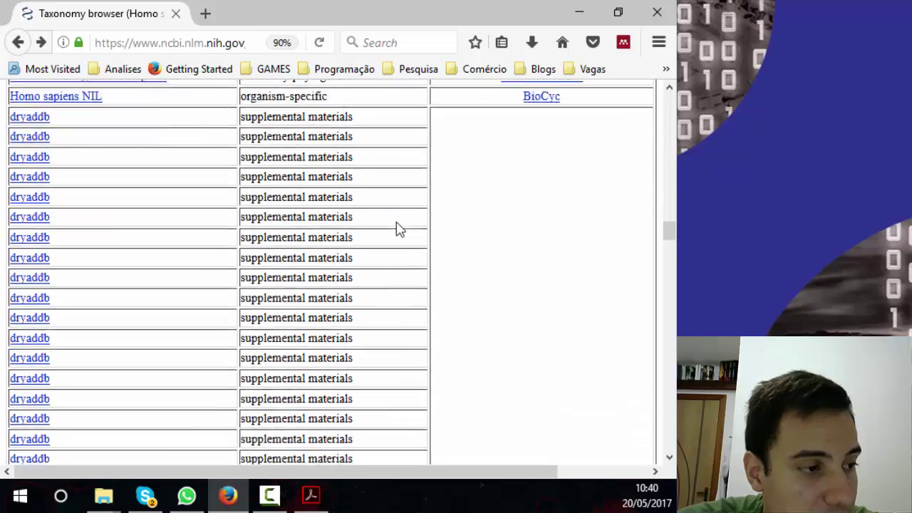
scroll(398, 229, "down", 20)
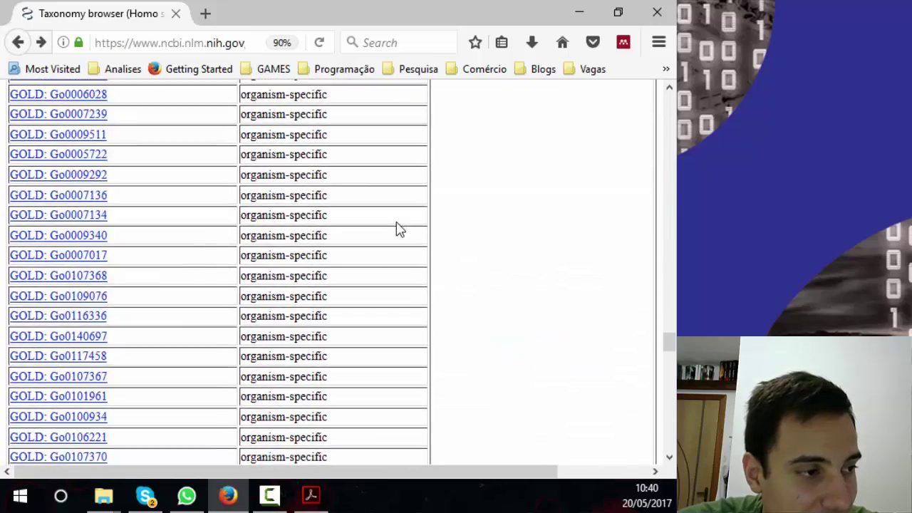
scroll(397, 229, "down", 20)
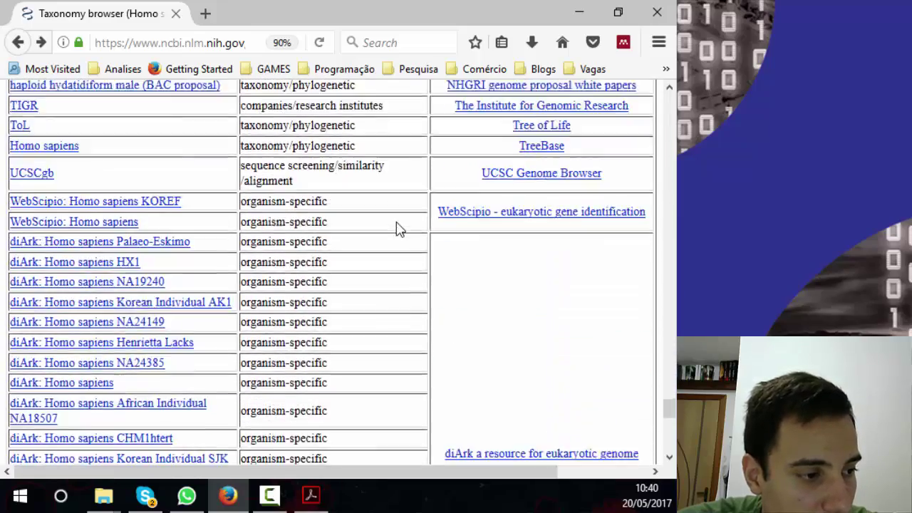
scroll(399, 229, "down", 15)
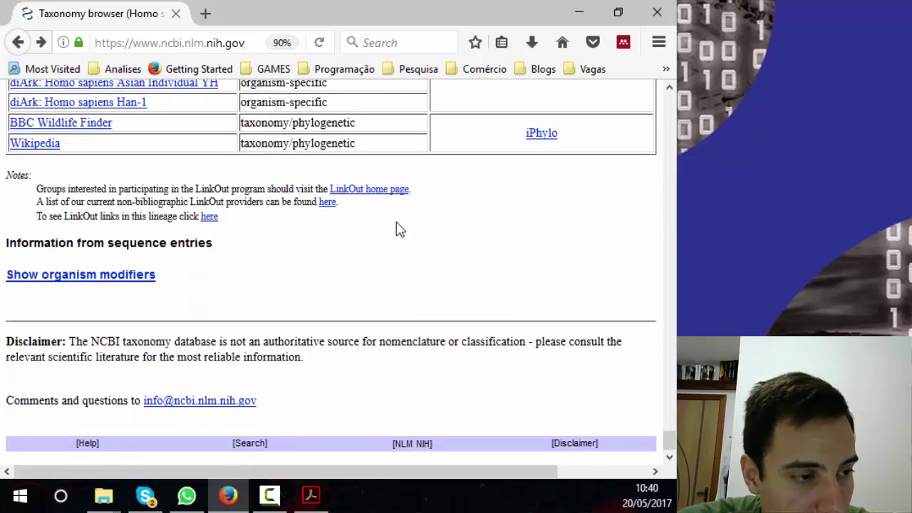
Return to the start of the Homo sapiens page and review the databases listed in the Entrez records table.
scroll(494, 268, "up", 20)
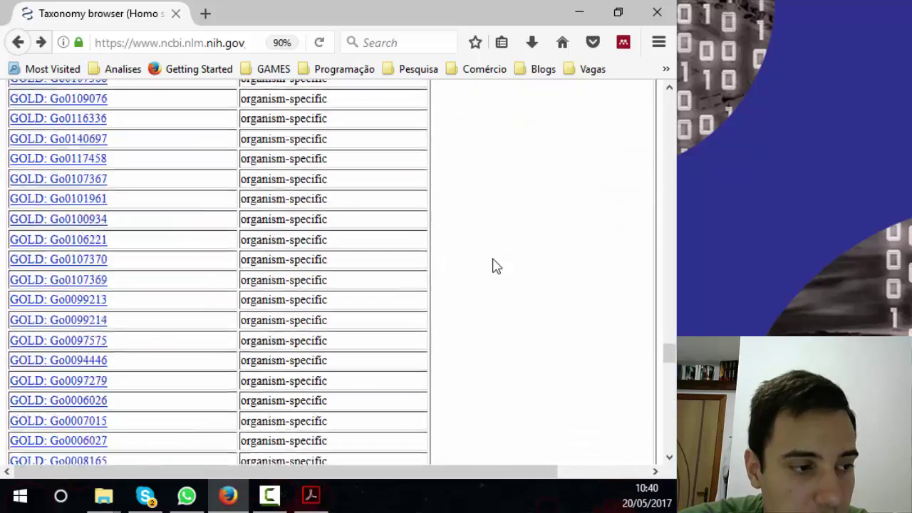
scroll(495, 265, "up", 20)
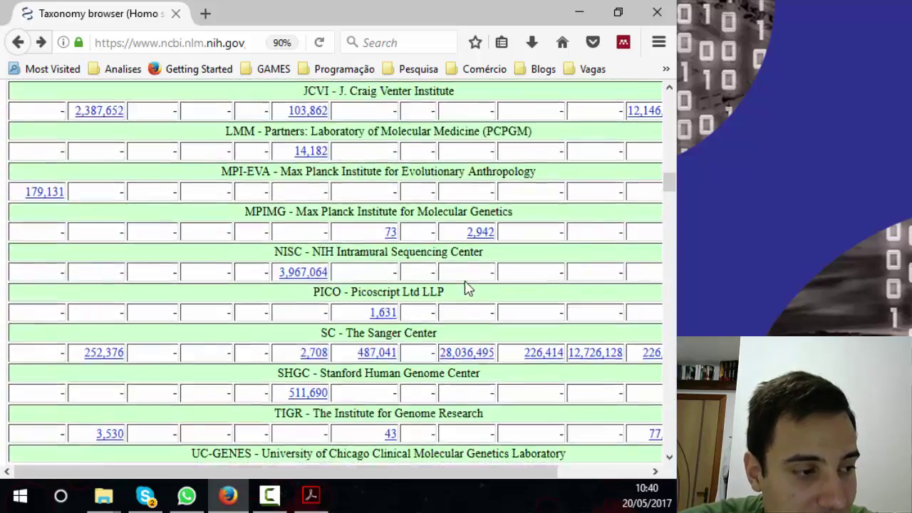
scroll(483, 286, "up", 20)
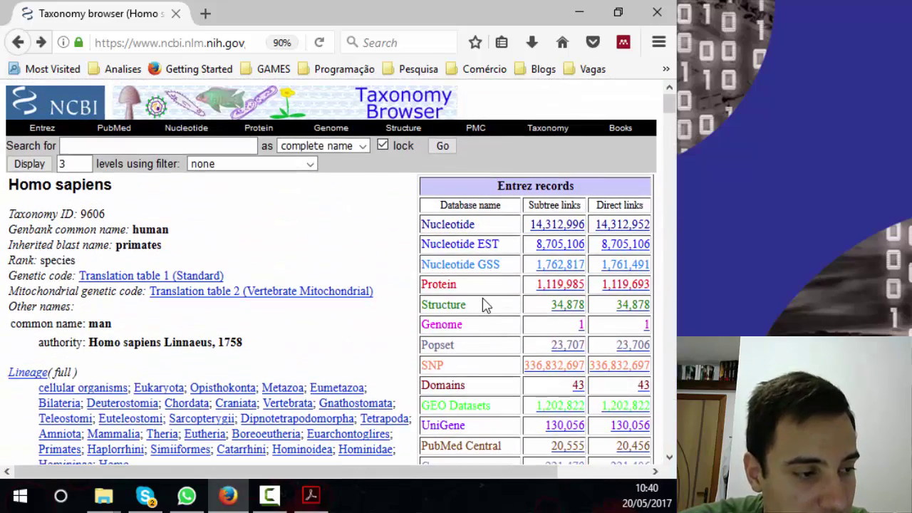
scroll(497, 295, "down", 8)
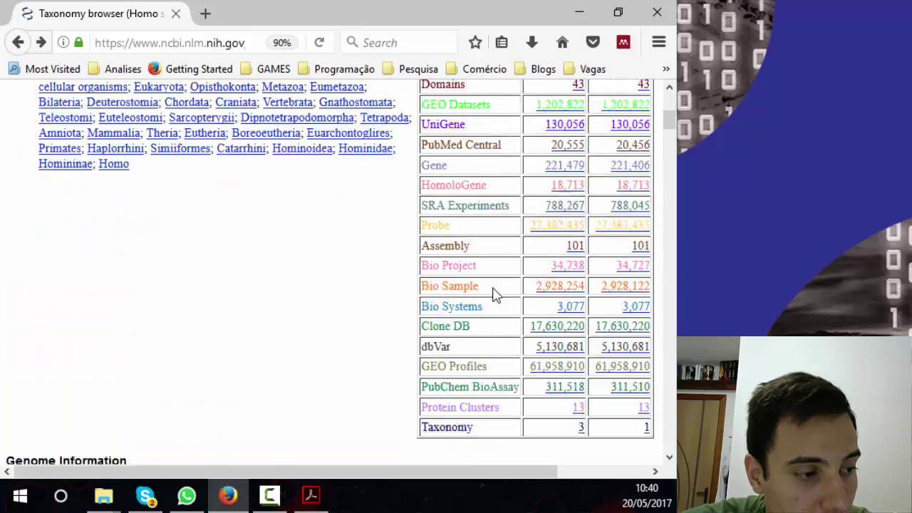
scroll(497, 294, "up", 5)
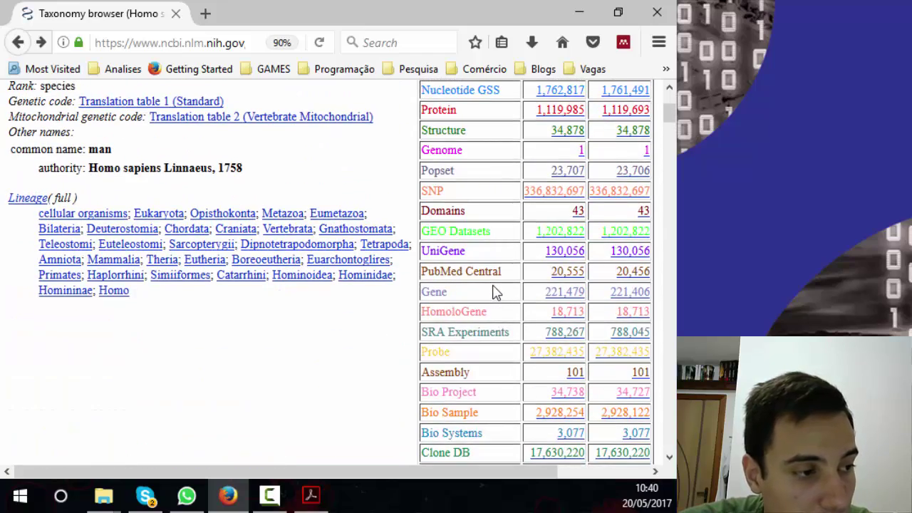
scroll(496, 294, "up", 3)
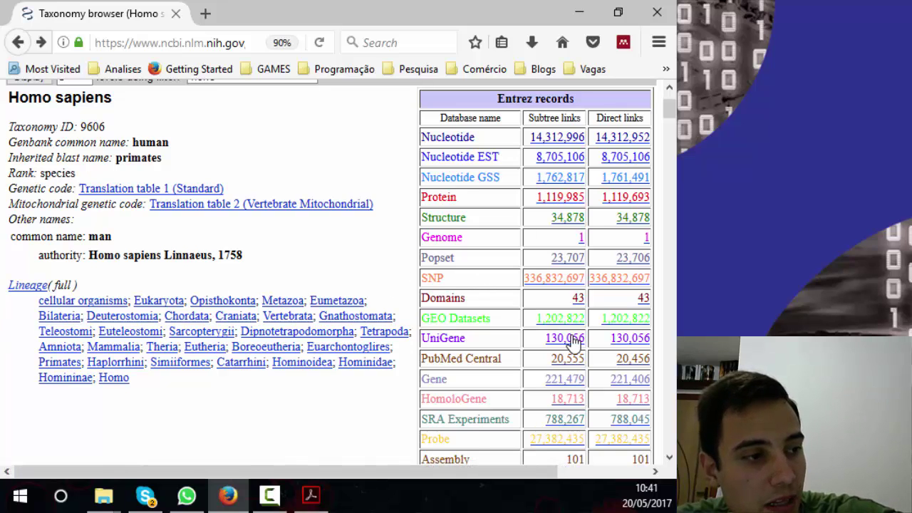
scroll(479, 319, "down", 2)
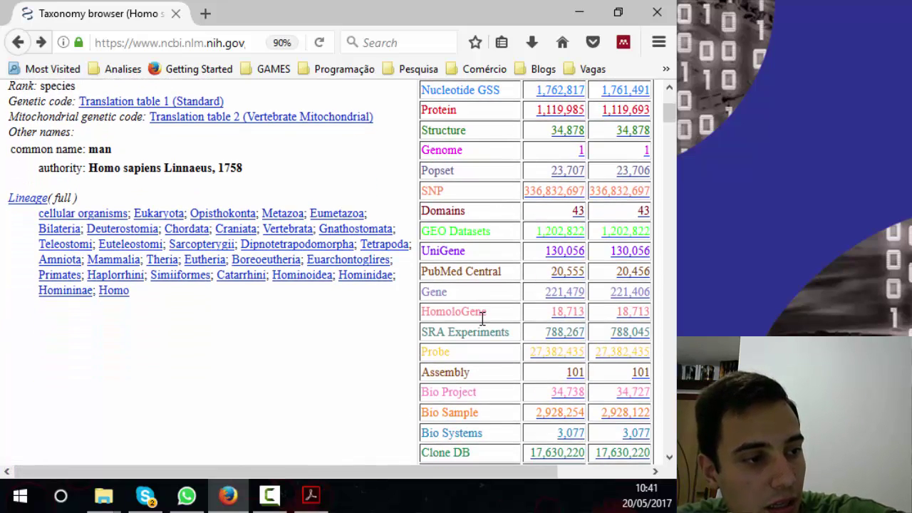
scroll(399, 303, "down", 2)
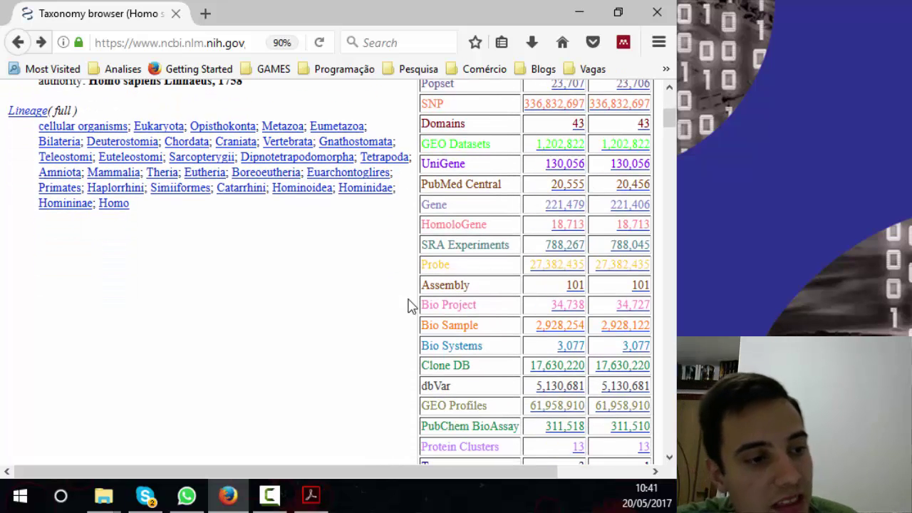
scroll(414, 307, "down", 2)
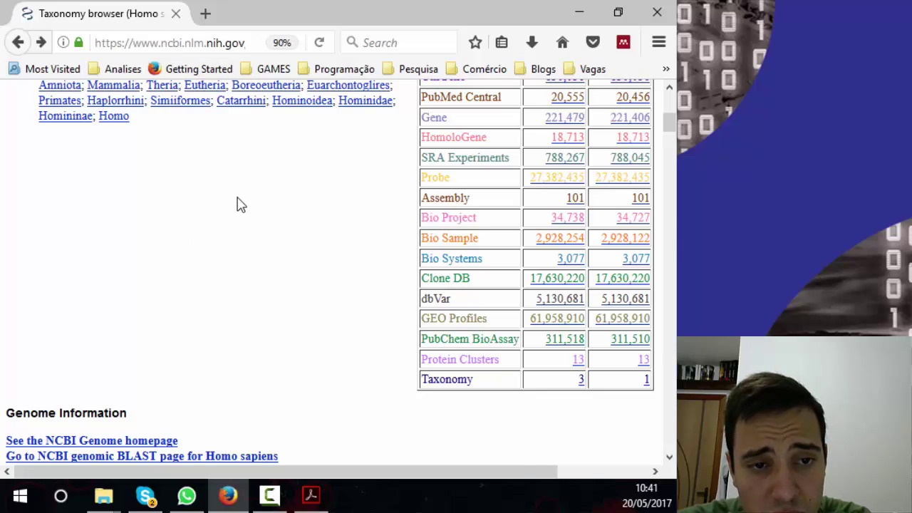
scroll(237, 204, "up", 5)
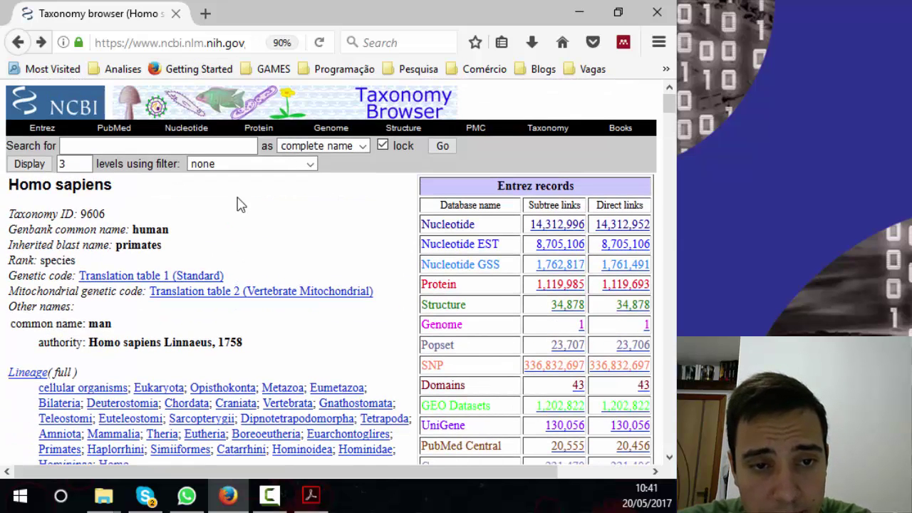
Go from the Taxonomy Browser to PubMed and search it for "Big data".
left_click(103, 133)
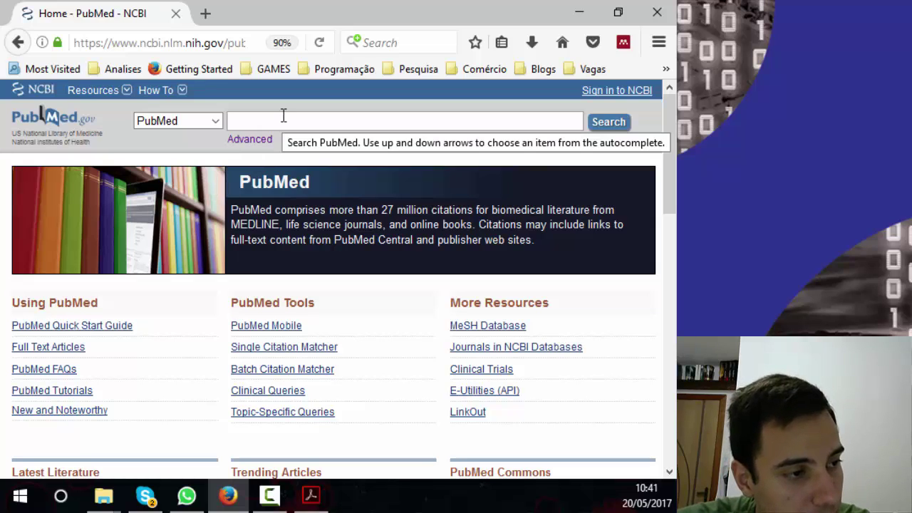
type("Big dat")
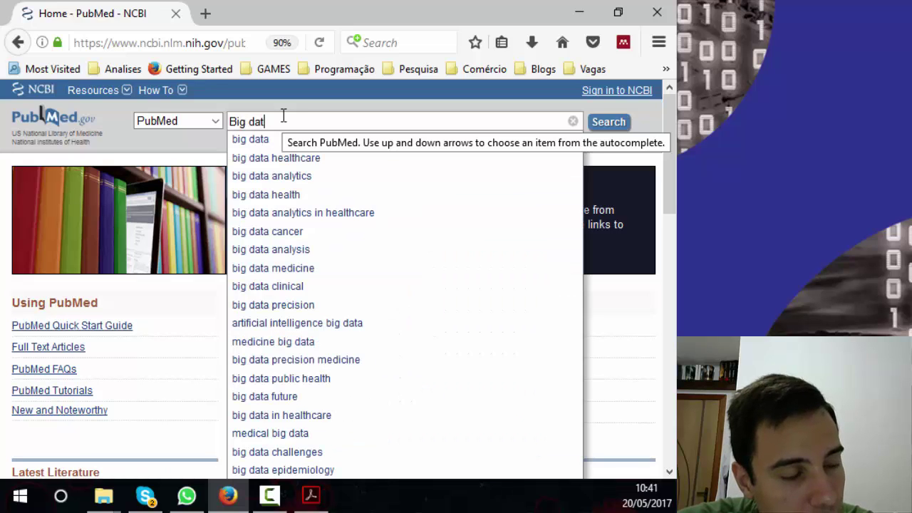
type("a")
key("Return")
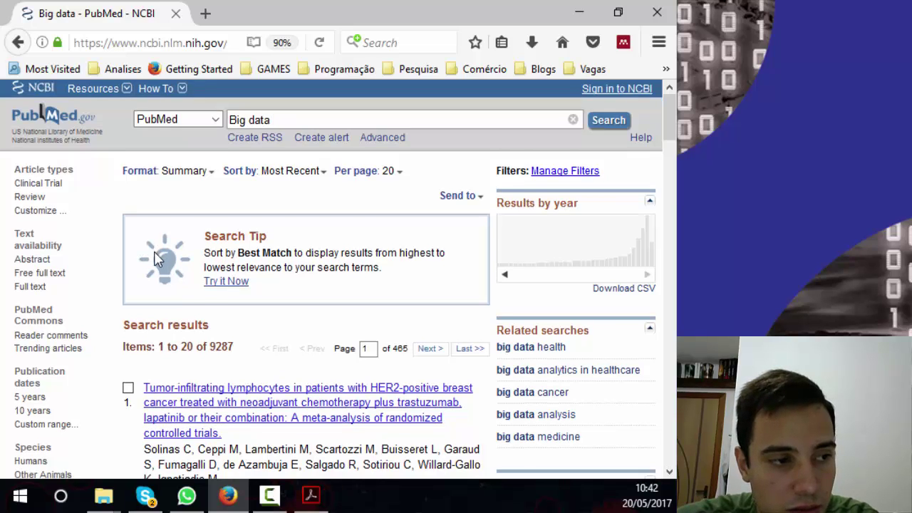
Open the second result, on systemic lupus erythematosus and bipolar disorder, and read through its abstract page.
scroll(157, 241, "down", 4)
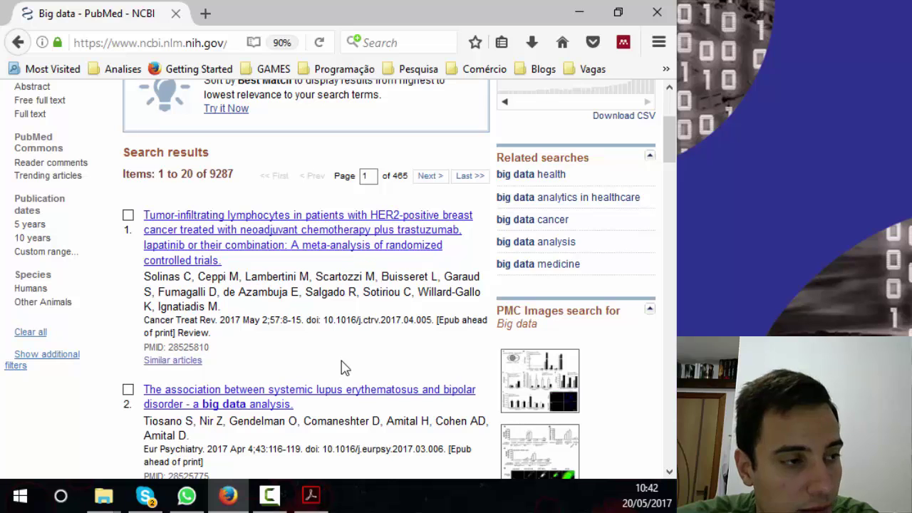
scroll(356, 371, "down", 2)
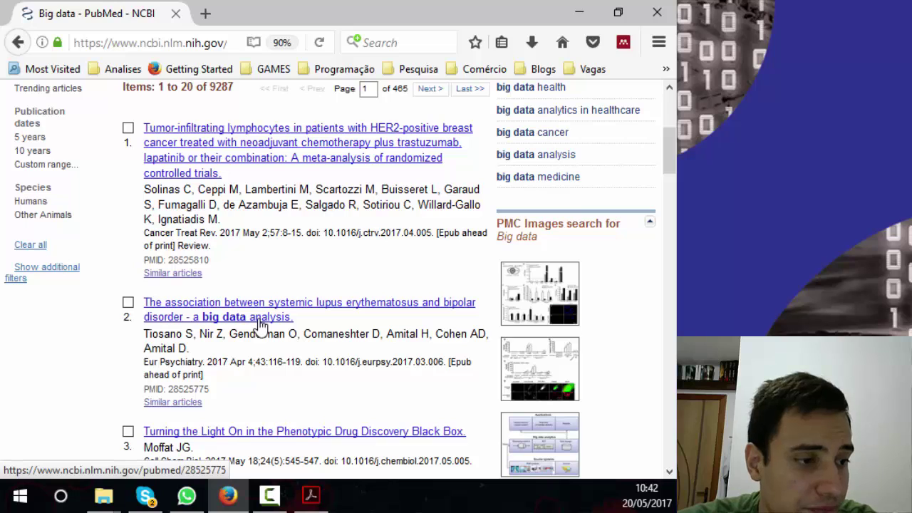
left_click(260, 322)
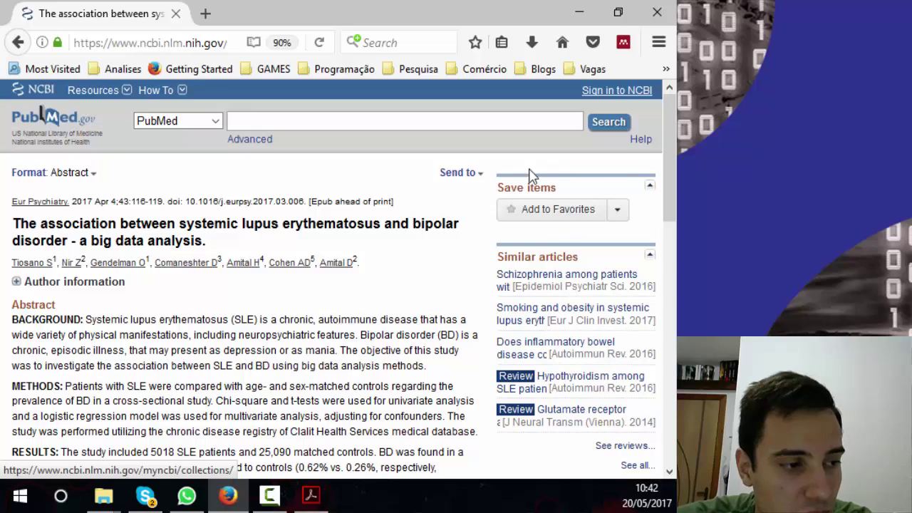
scroll(419, 245, "down", 10)
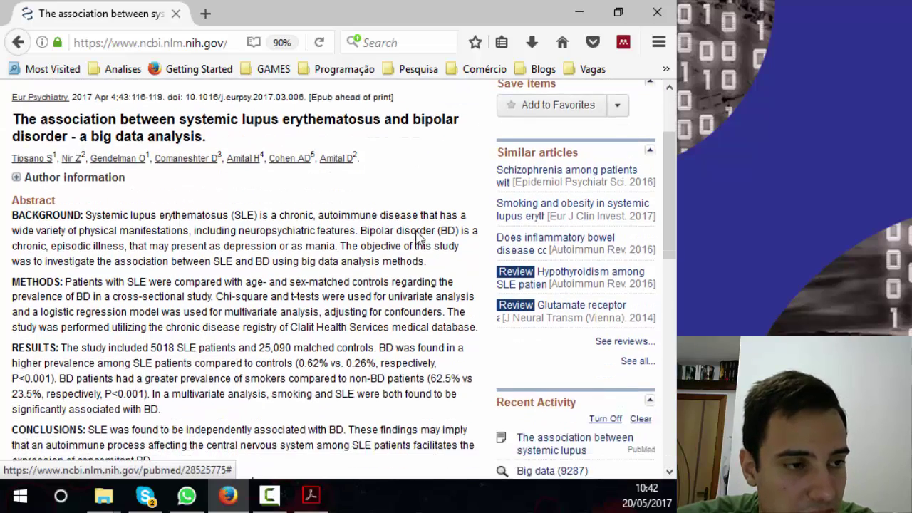
scroll(419, 238, "down", 4)
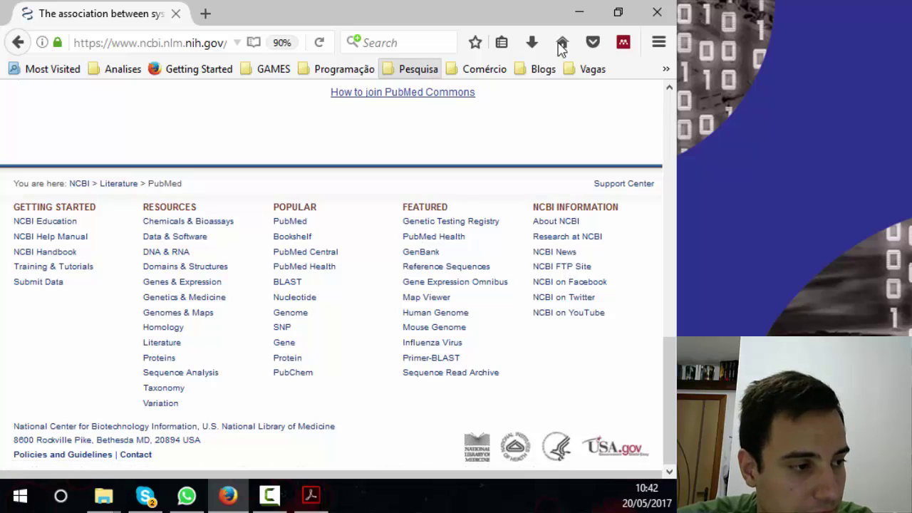
key("F10")
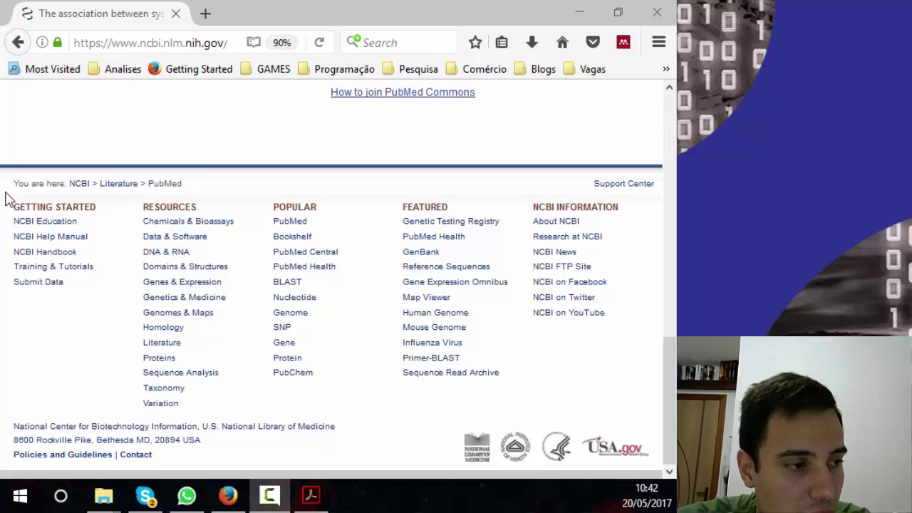
scroll(291, 238, "up", 10)
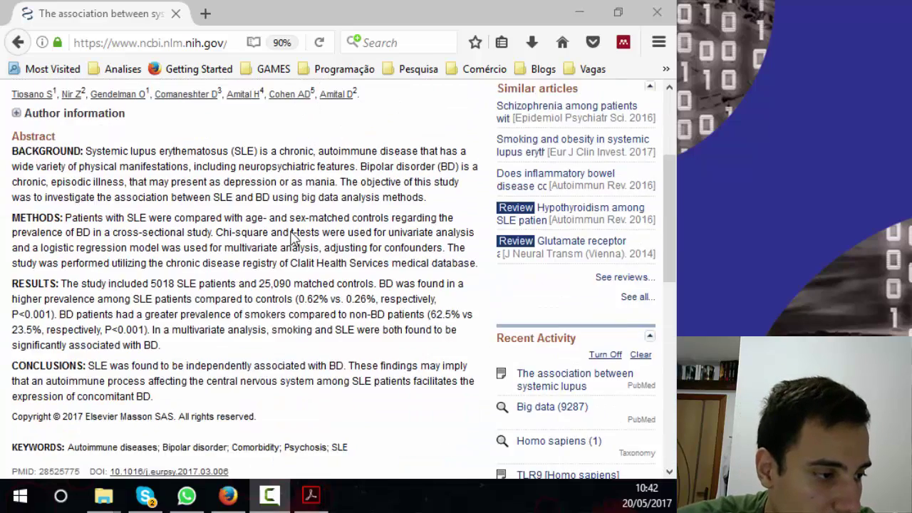
scroll(291, 238, "up", 4)
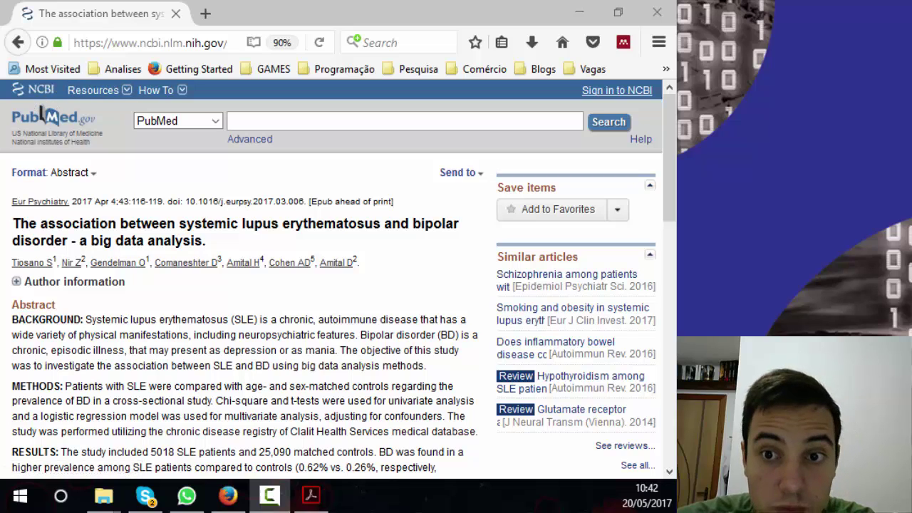
Go back to the "Big data" search results and filter them by Free full text availability.
left_click(15, 42)
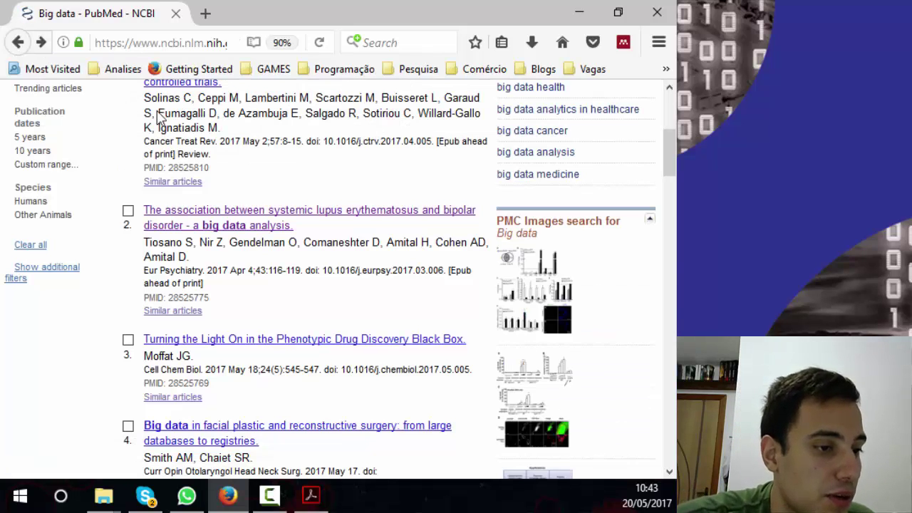
scroll(164, 142, "up", 5)
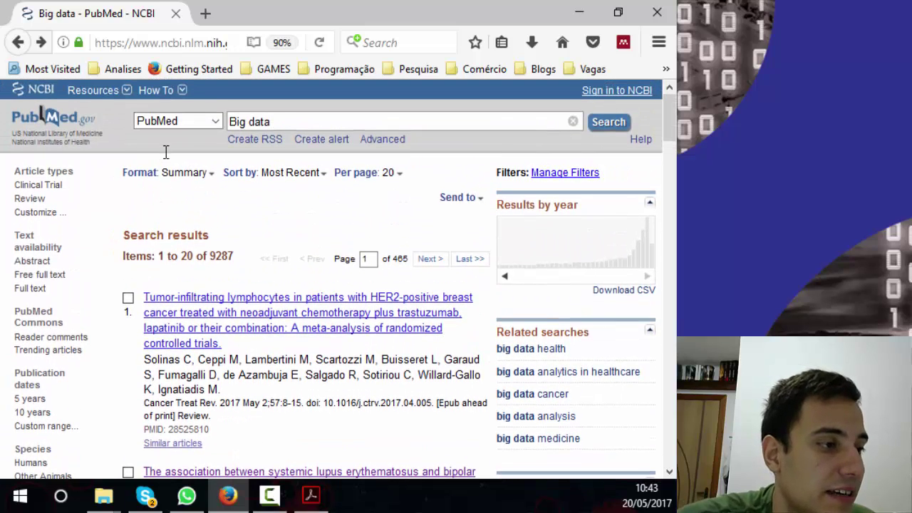
left_click(55, 279)
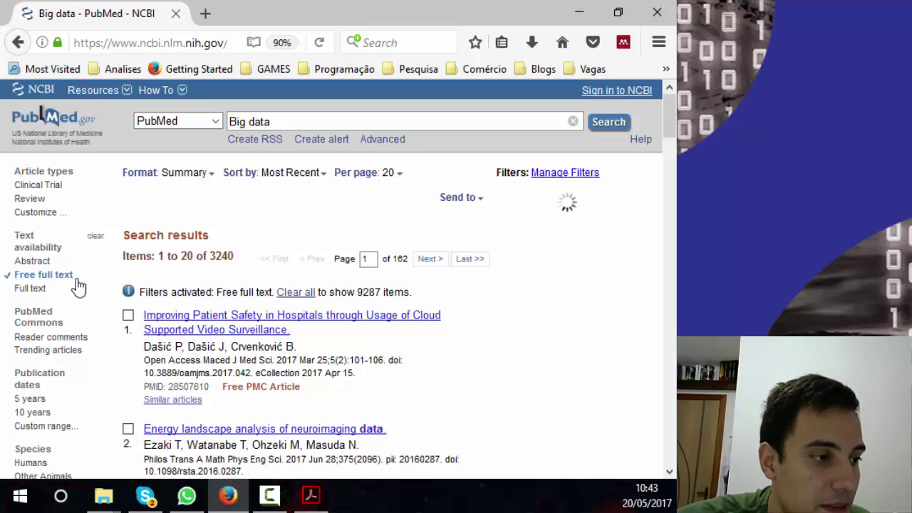
Browse the free full-text results and open the sixth article, "shinyheatmap: Ultra fast low memory heatmap web interface for big data genomics".
scroll(319, 308, "down", 2)
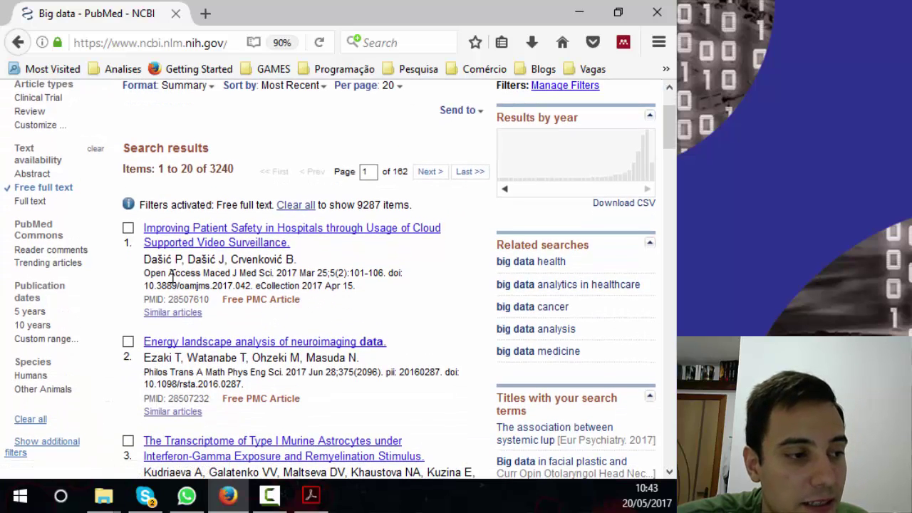
scroll(188, 280, "down", 2)
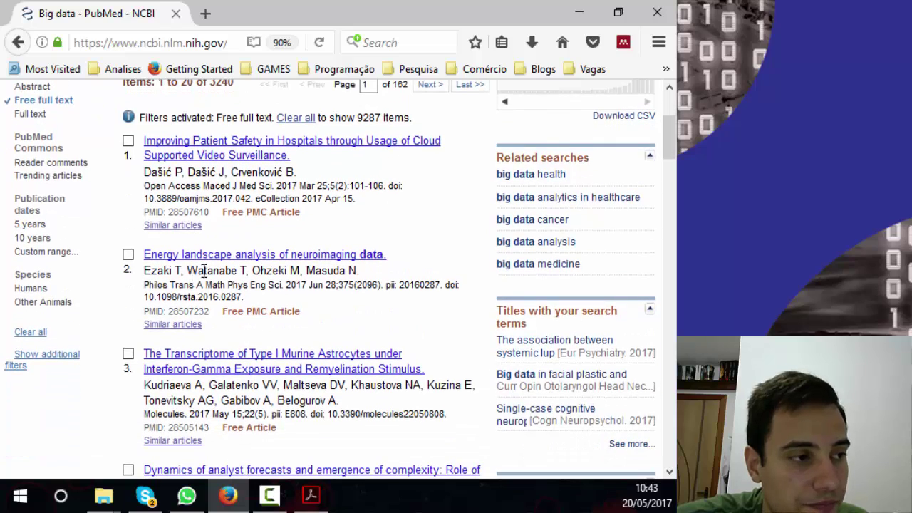
scroll(207, 265, "down", 2)
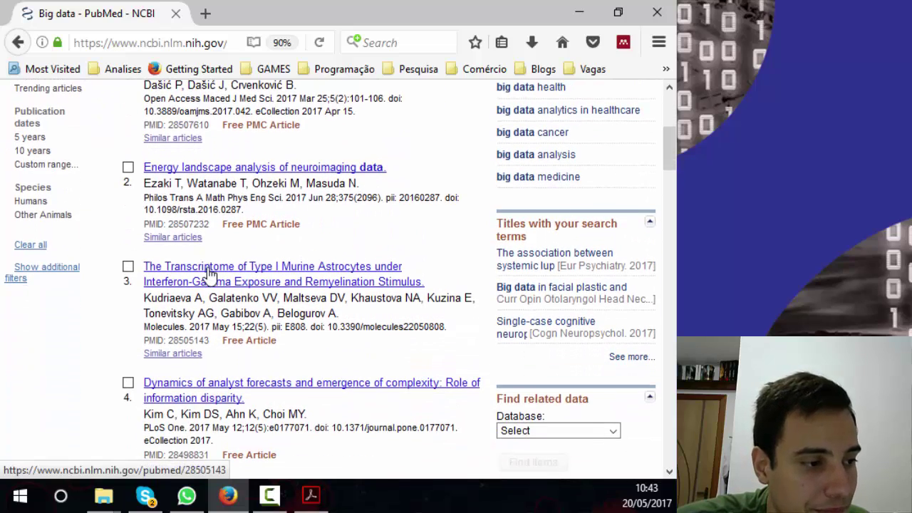
scroll(210, 274, "down", 4)
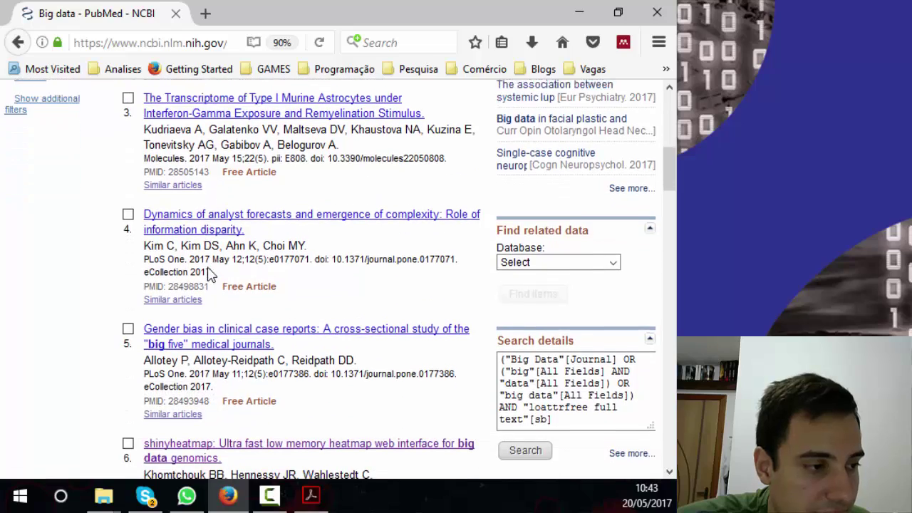
scroll(209, 273, "down", 4)
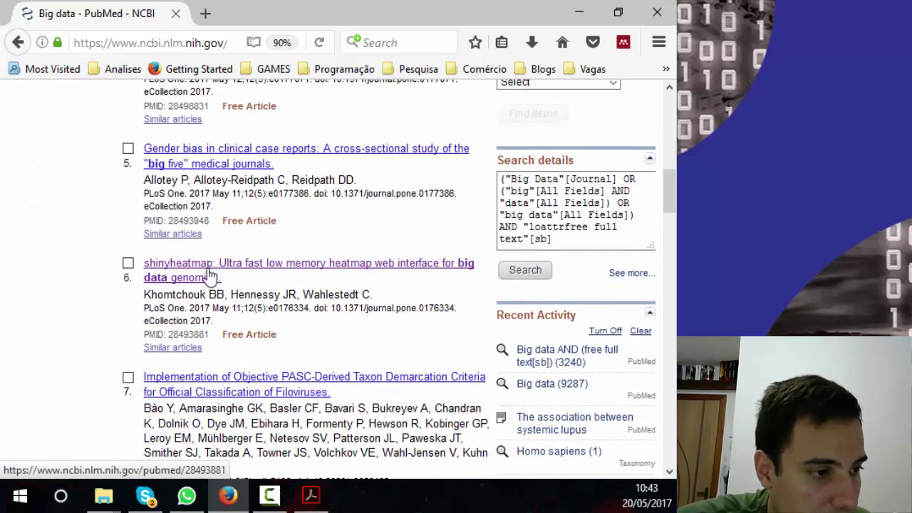
scroll(209, 275, "down", 4)
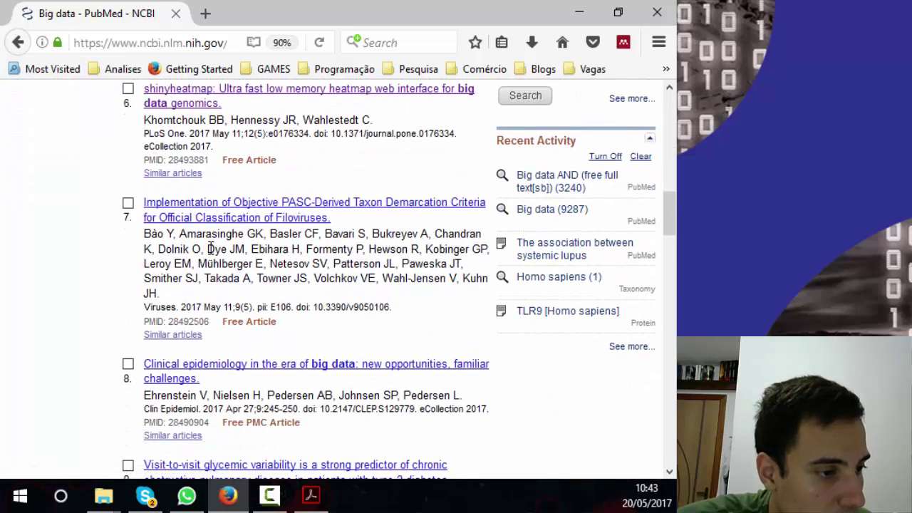
scroll(211, 246, "up", 2)
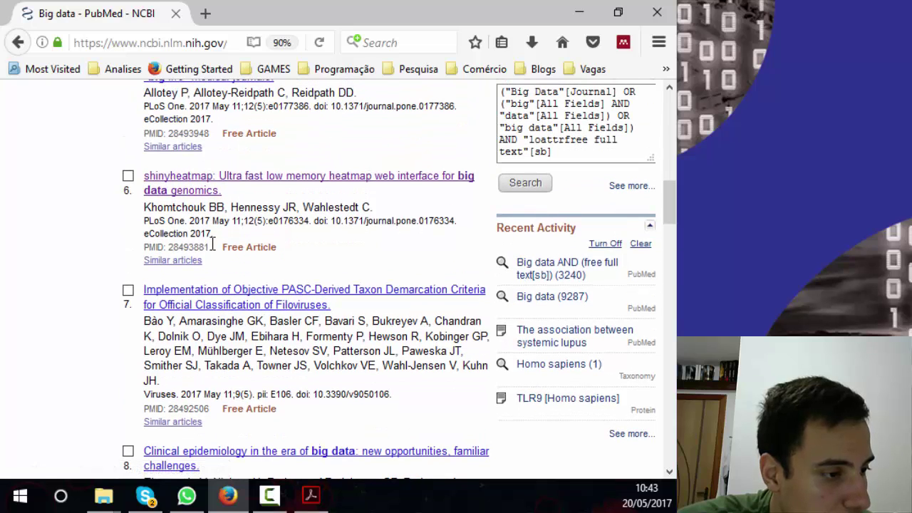
left_click(178, 188)
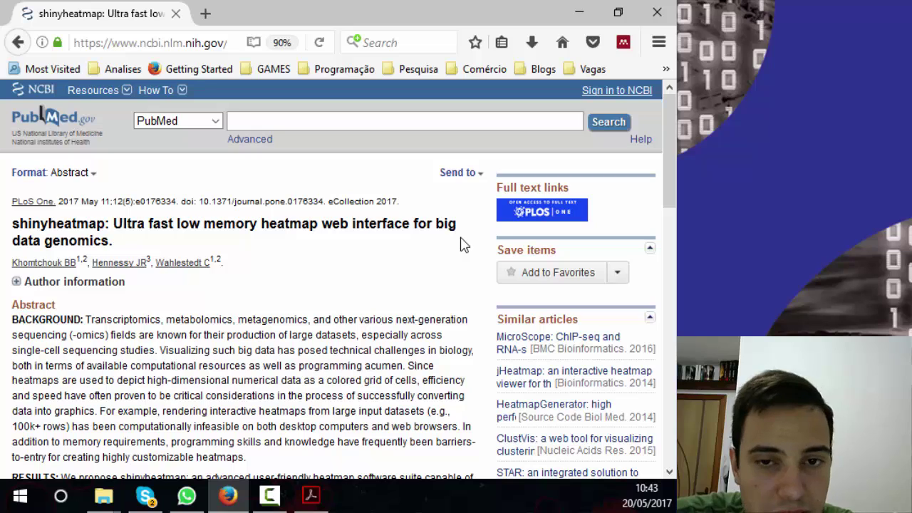
Open the article's full text at PLOS ONE and save its PDF as journal.pone.0176334.pdf in the Downloads folder.
left_click(553, 216)
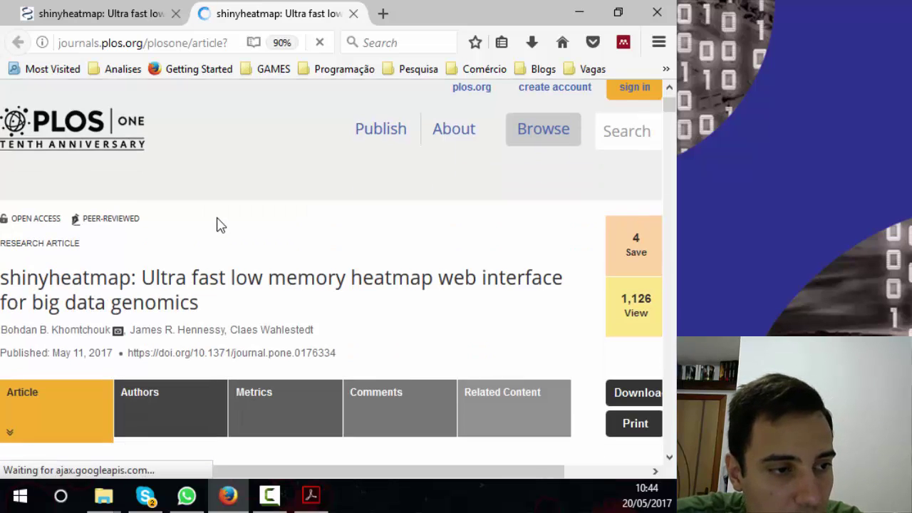
scroll(361, 393, "down", 2)
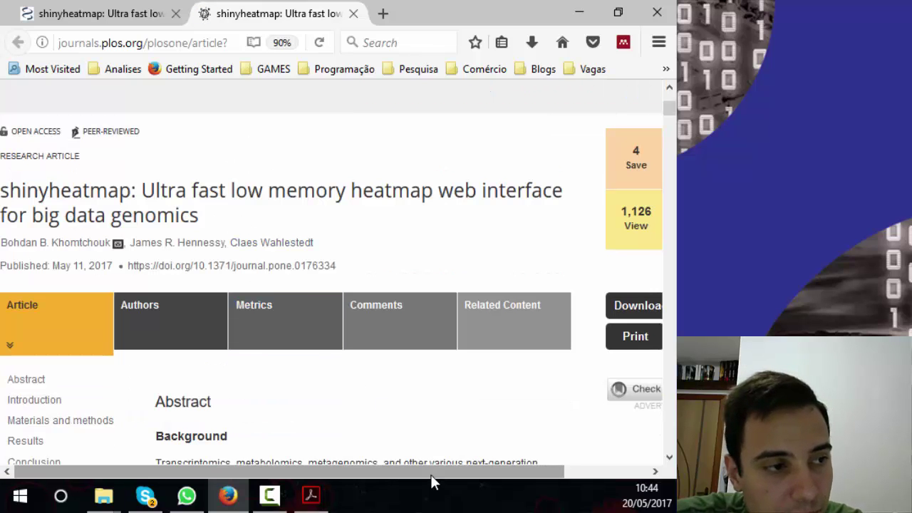
key("ctrl+minus")
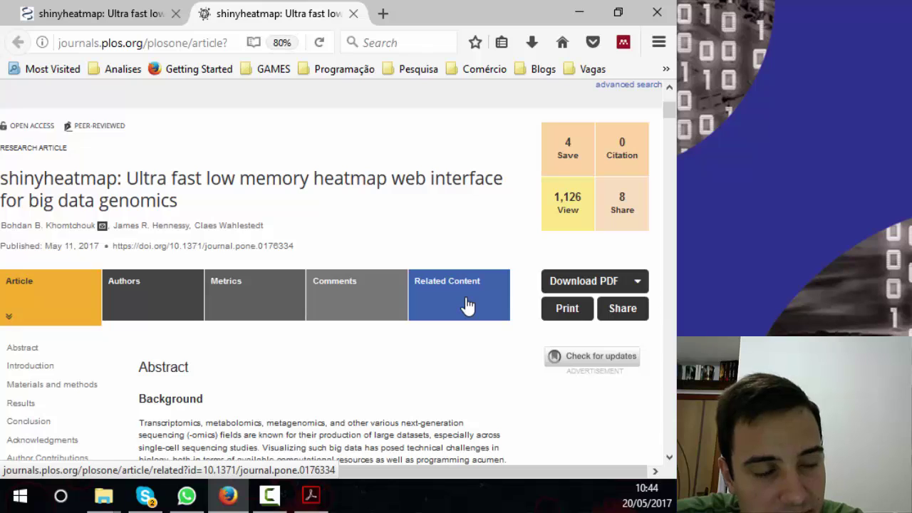
key("ctrl+minus")
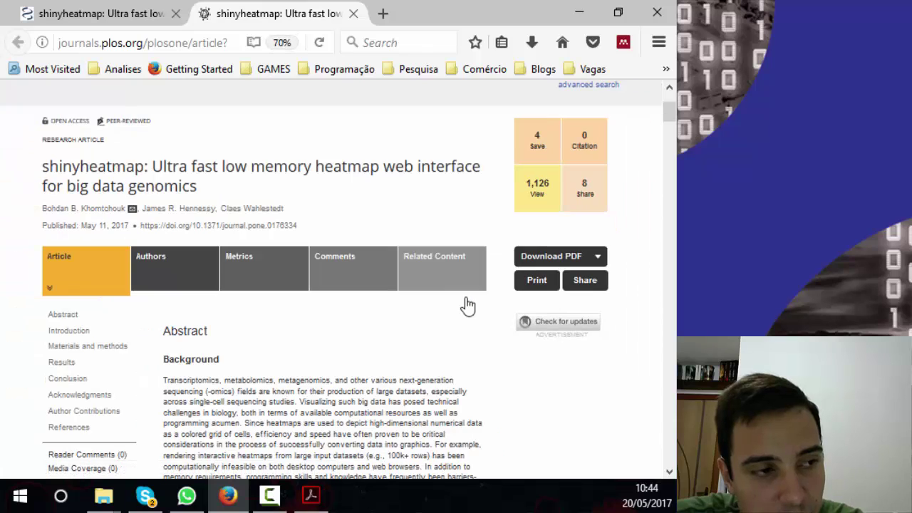
left_click(542, 262)
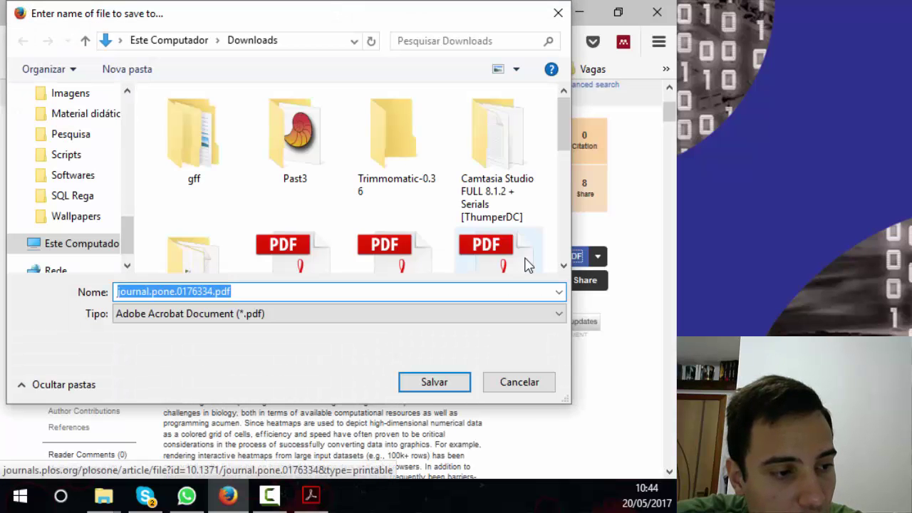
left_click(422, 385)
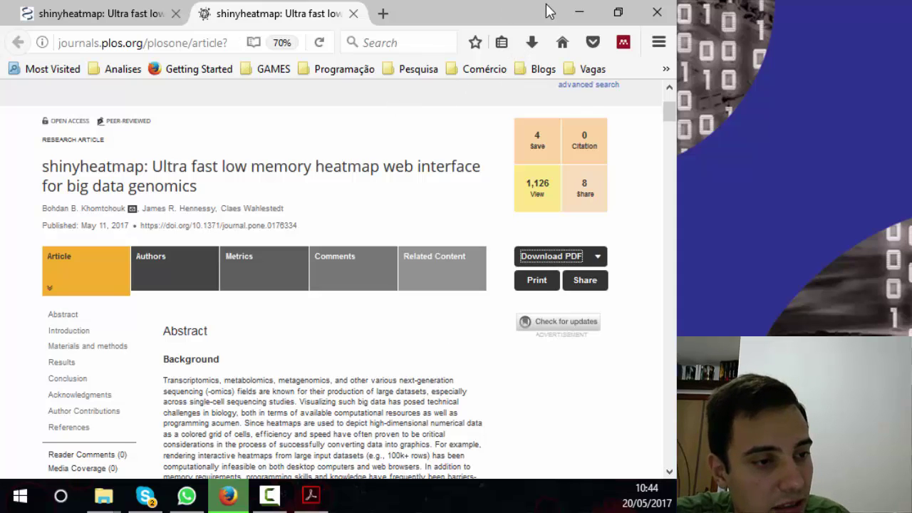
Open the downloaded journal.pone.0176334.pdf in Acrobat Reader and collapse the tools pane to widen the page.
left_click(532, 42)
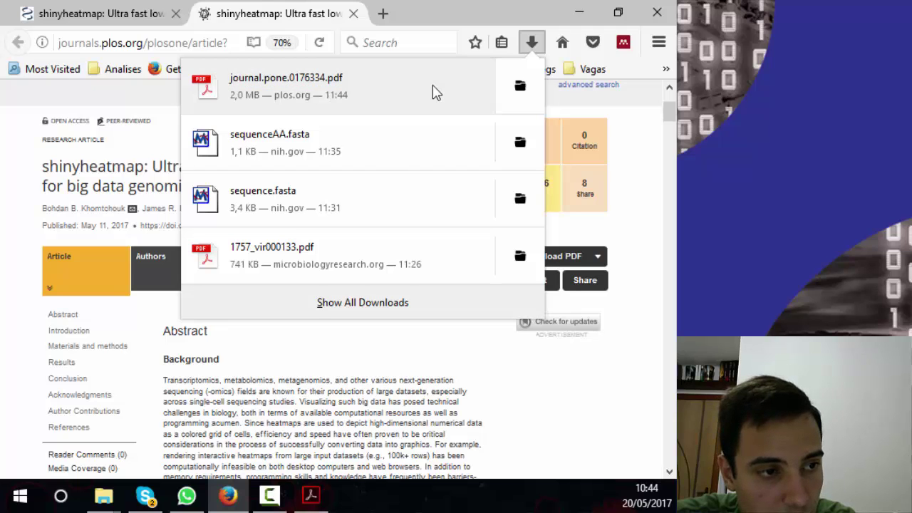
left_click(435, 92)
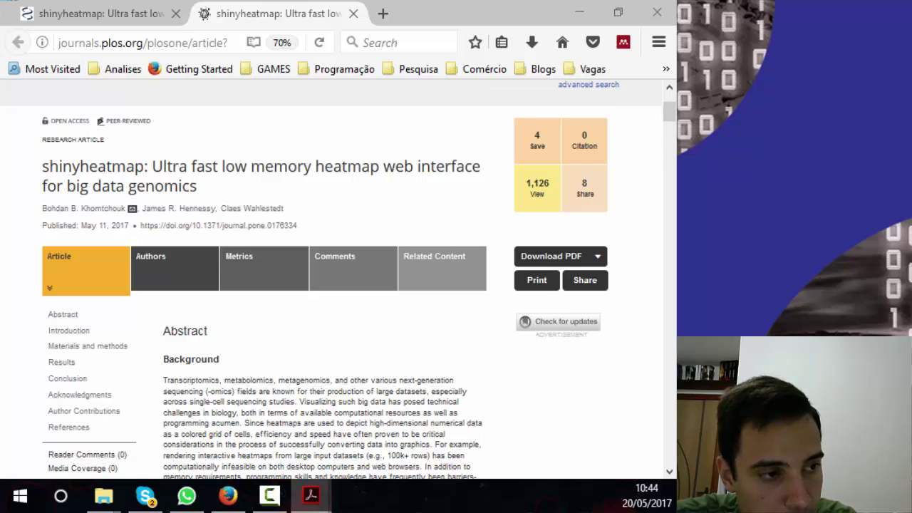
left_click_drag(301, 143, 325, 7)
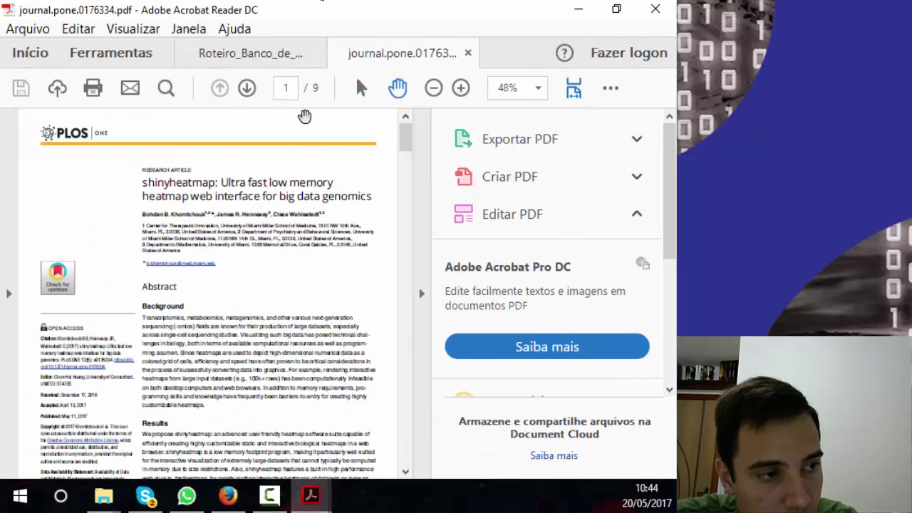
left_click(423, 302)
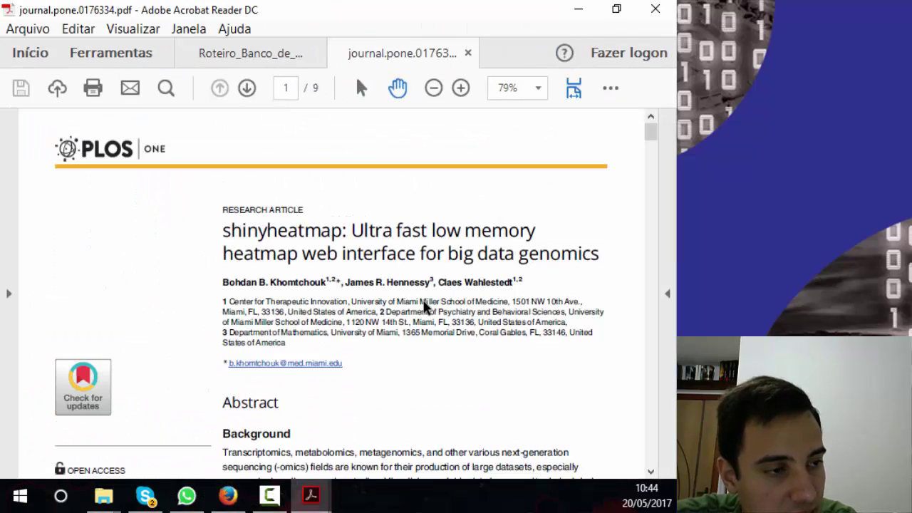
Skim the shinyheatmap PDF from the abstract through the heatmap figures and results to the acknowledgments and reference list.
scroll(399, 268, "down", 2)
scroll(399, 267, "down", 15)
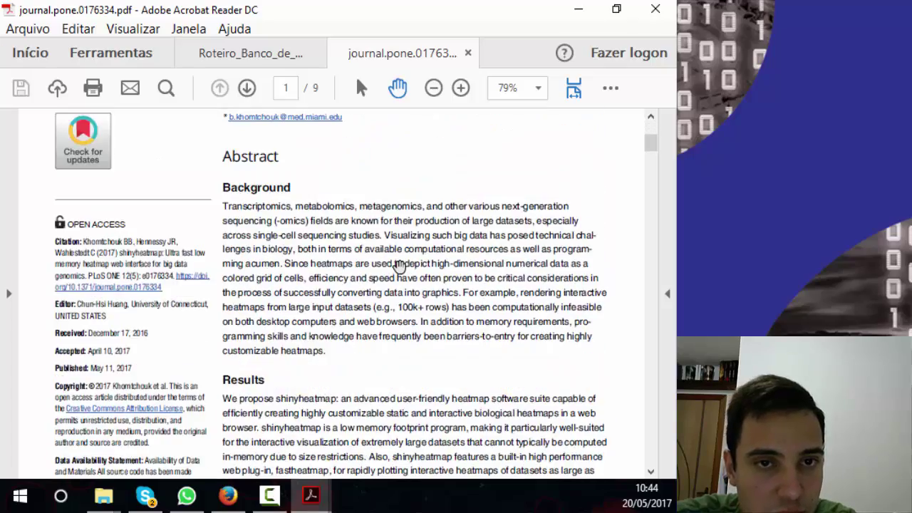
scroll(405, 253, "down", 15)
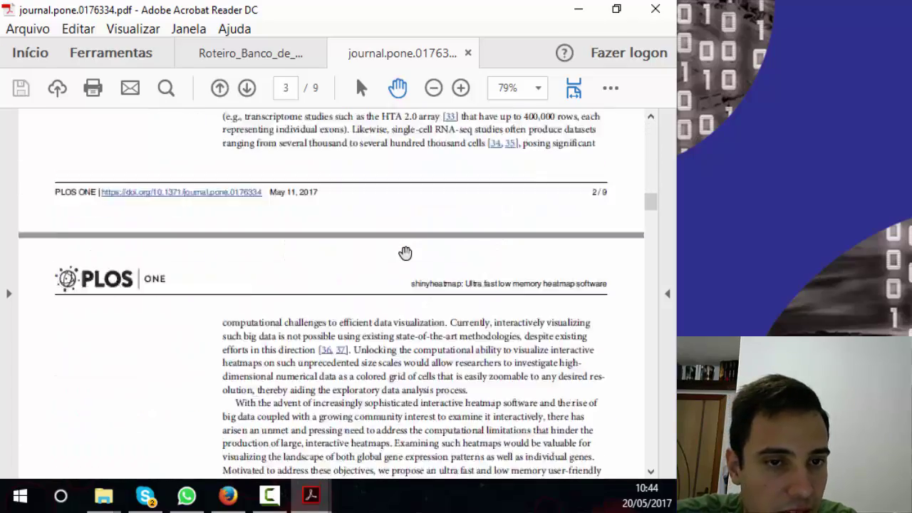
scroll(399, 264, "down", 15)
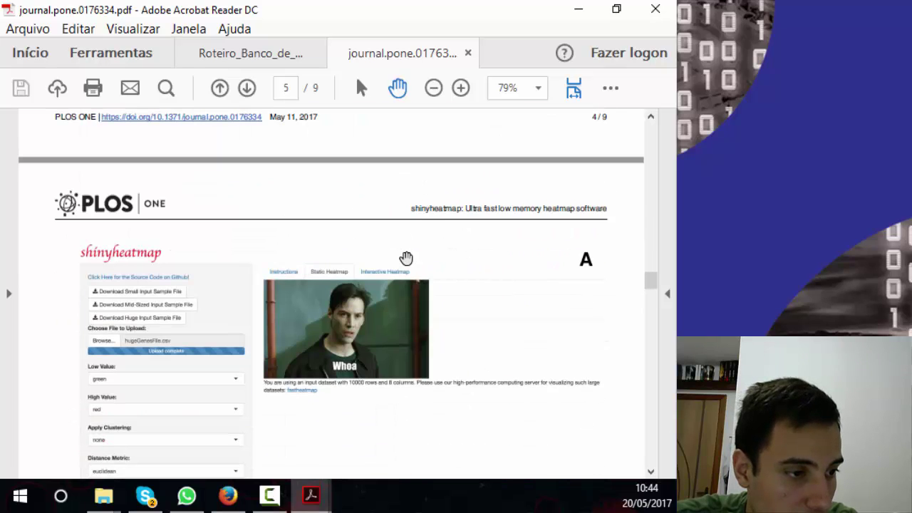
scroll(405, 258, "up", 2)
scroll(407, 258, "up", 7)
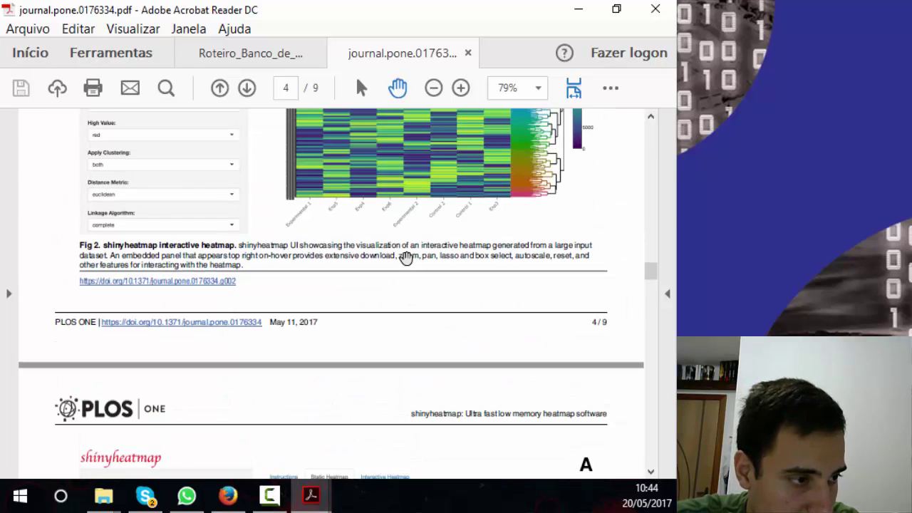
scroll(405, 257, "up", 4)
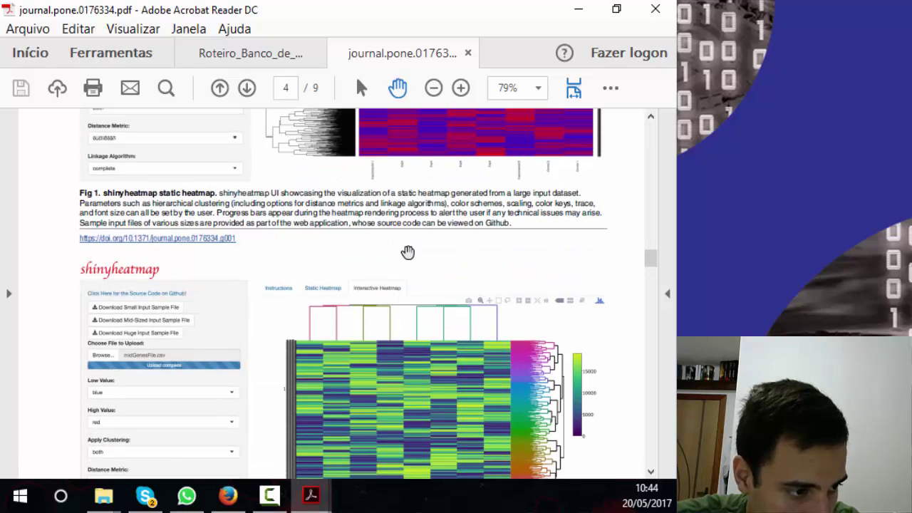
scroll(407, 250, "down", 17)
scroll(407, 252, "down", 11)
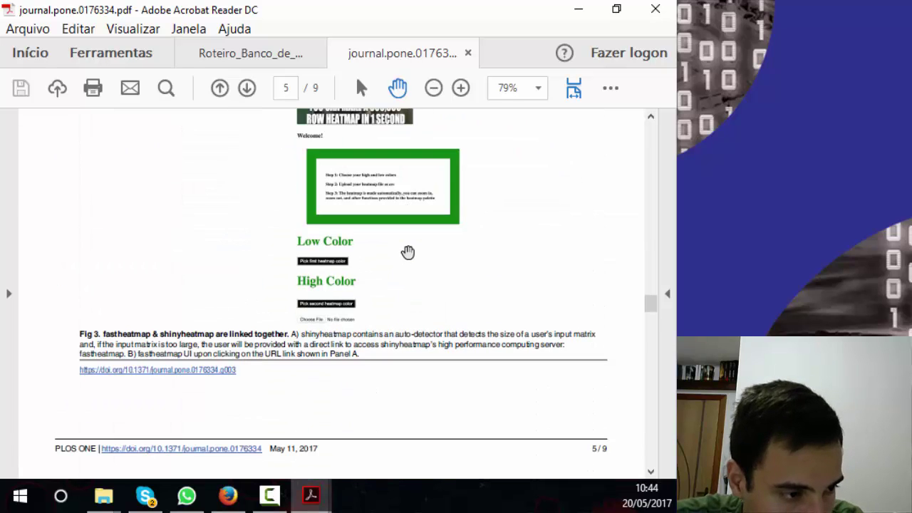
scroll(407, 251, "down", 2)
scroll(408, 251, "down", 16)
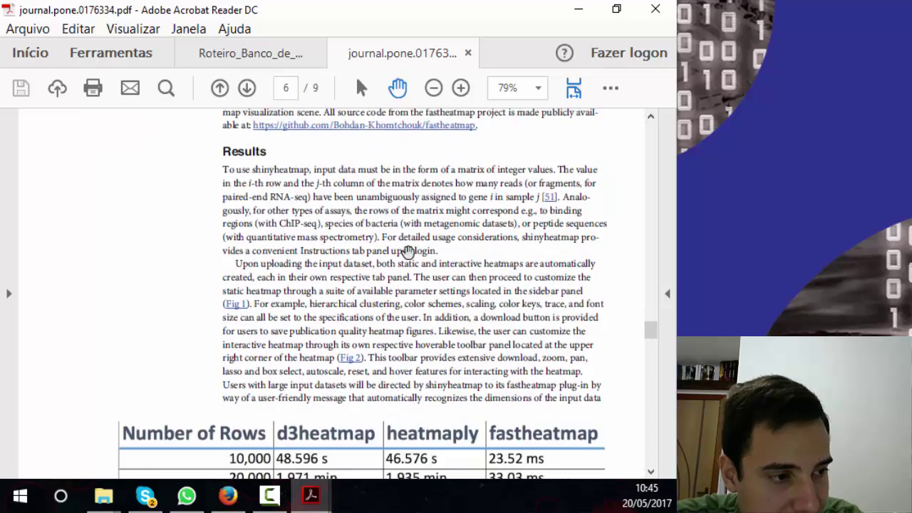
scroll(407, 251, "down", 15)
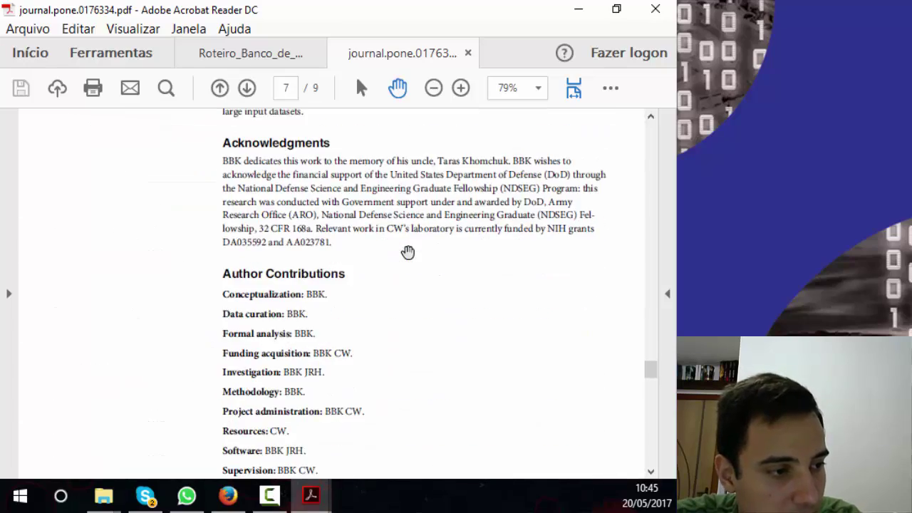
scroll(408, 252, "down", 5)
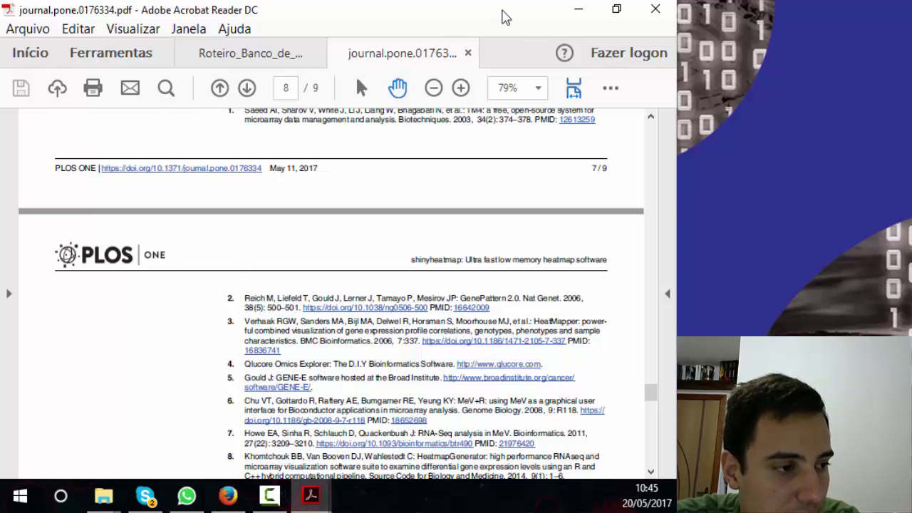
Leave the PDF and close the PLOS ONE article page to return to the article's PubMed abstract.
left_click_drag(503, 15, 604, 22)
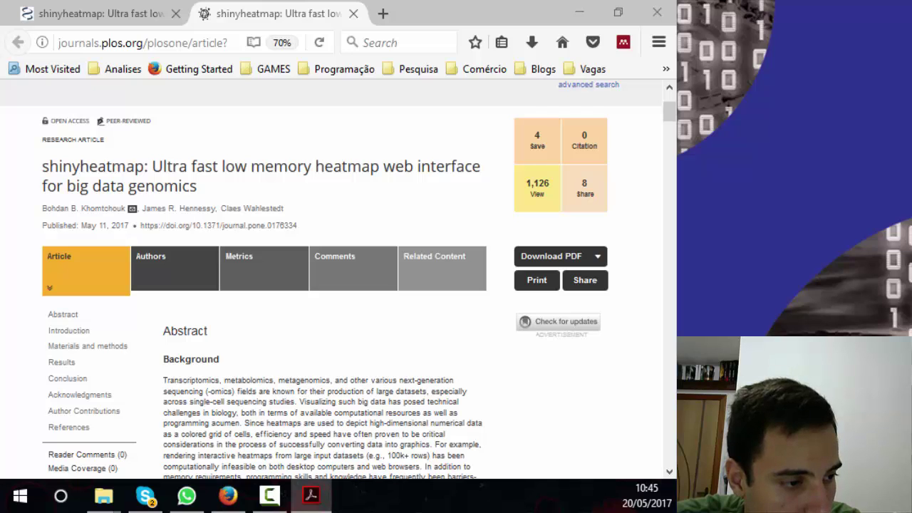
left_click(354, 14)
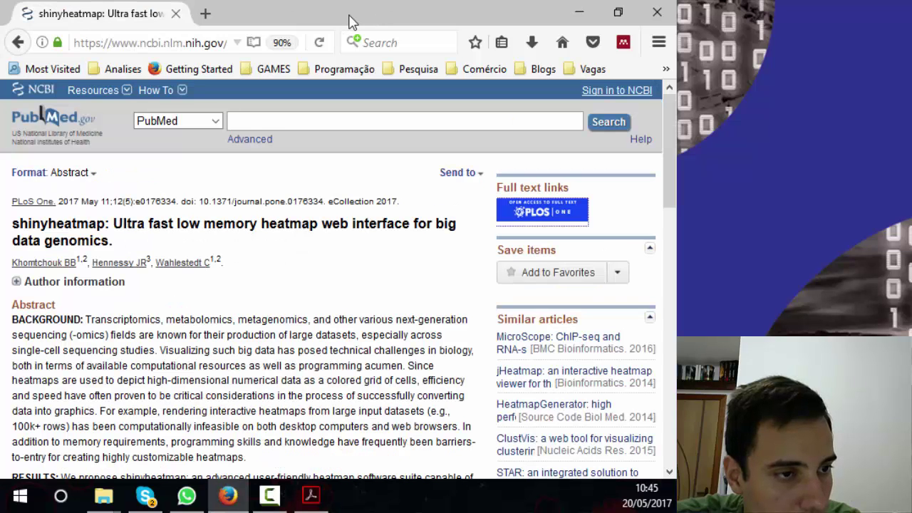